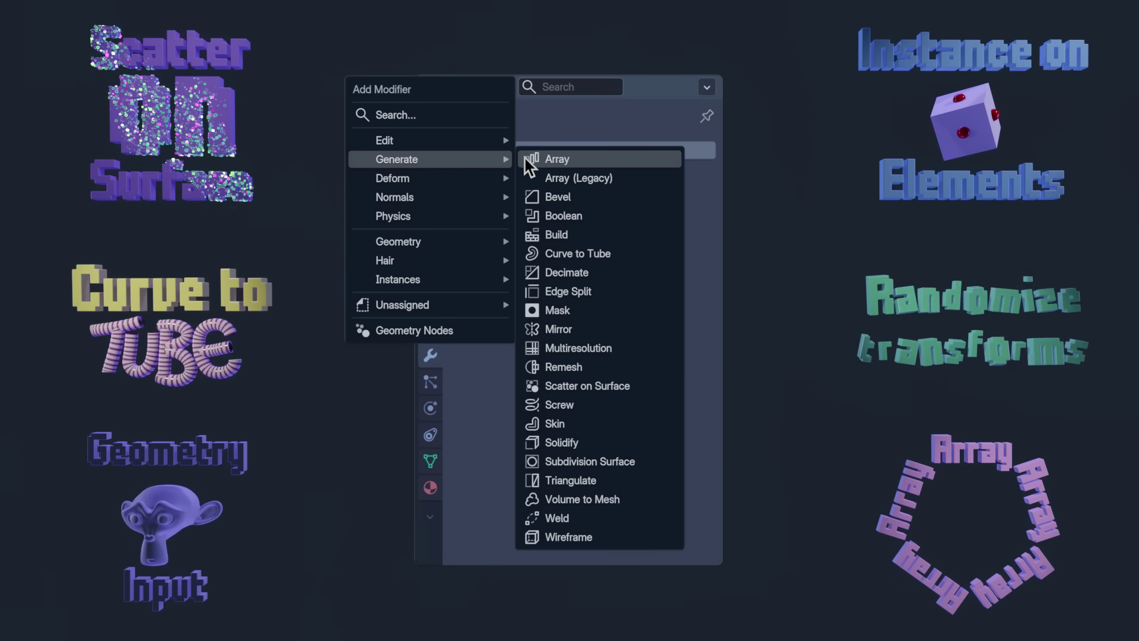
- Add a Scatter on Surface modifier and select the Scatter on Surface node in its node tree
left_click(666, 386)
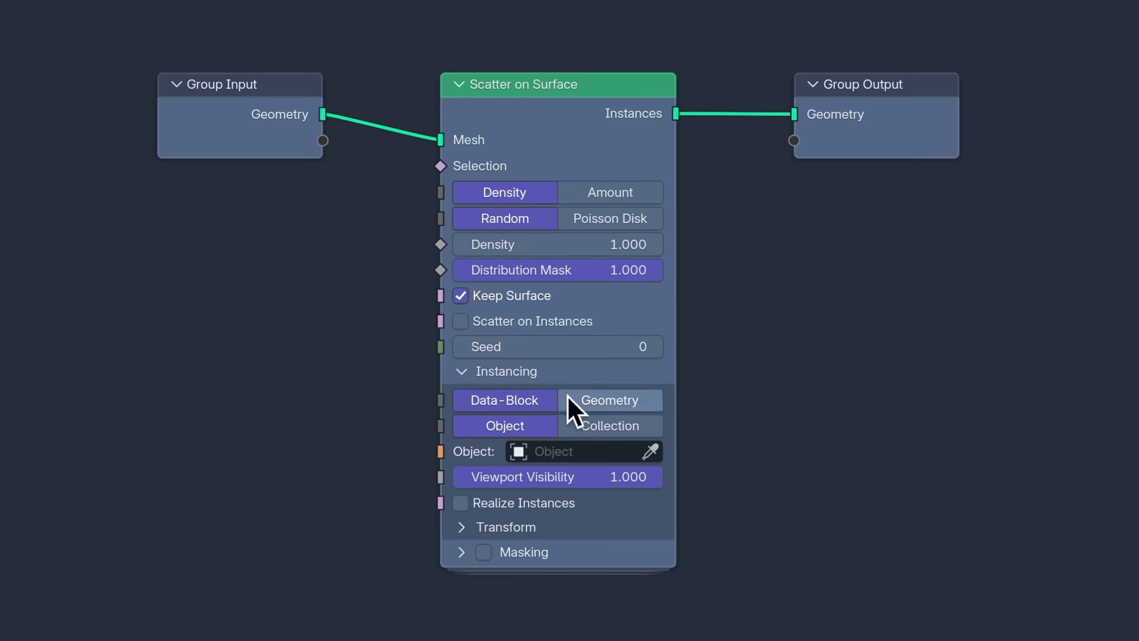
left_click(551, 137)
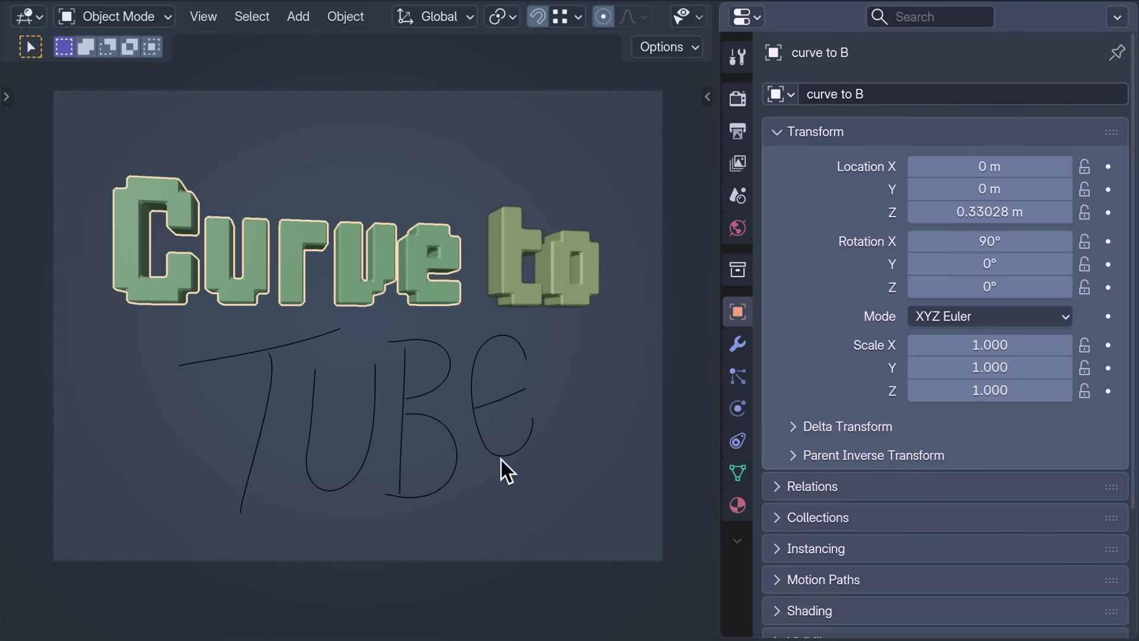
- Add a Curve to Tube modifier to the hand-drawn TUBE curve and set its scale to 0.1
left_click(504, 466)
left_click(737, 344)
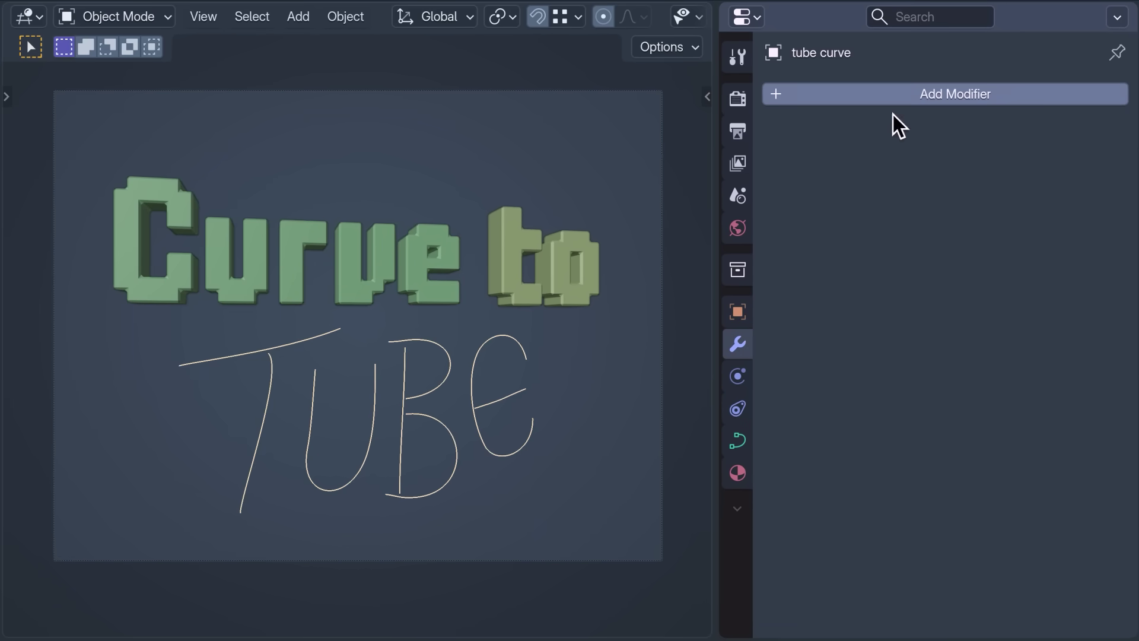
left_click(893, 99)
mouse_move(892, 152)
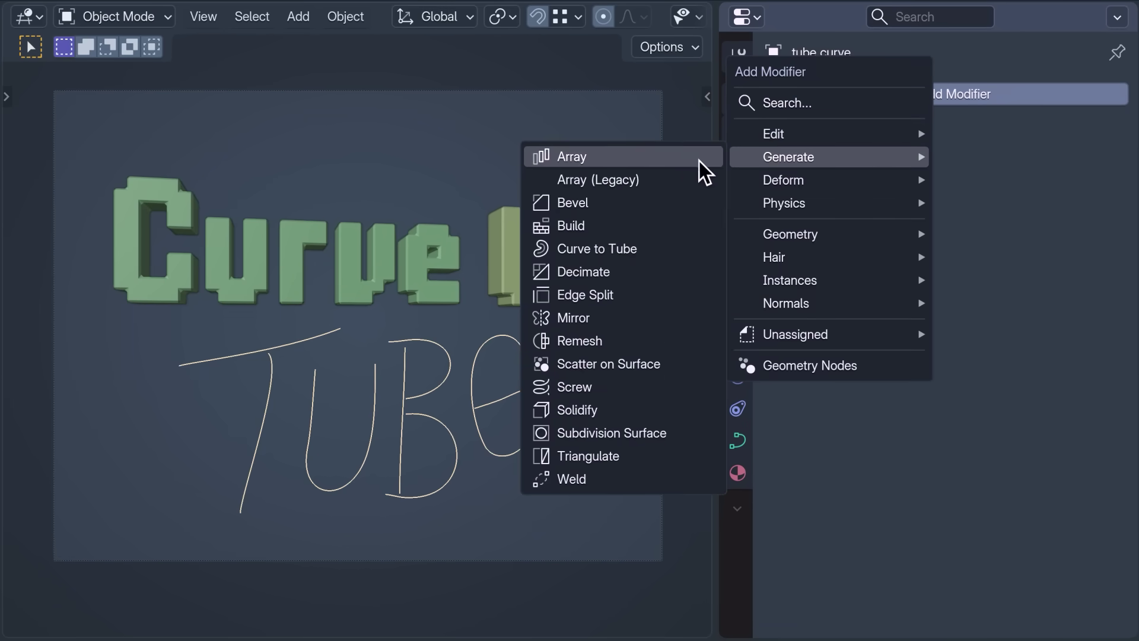
left_click(680, 248)
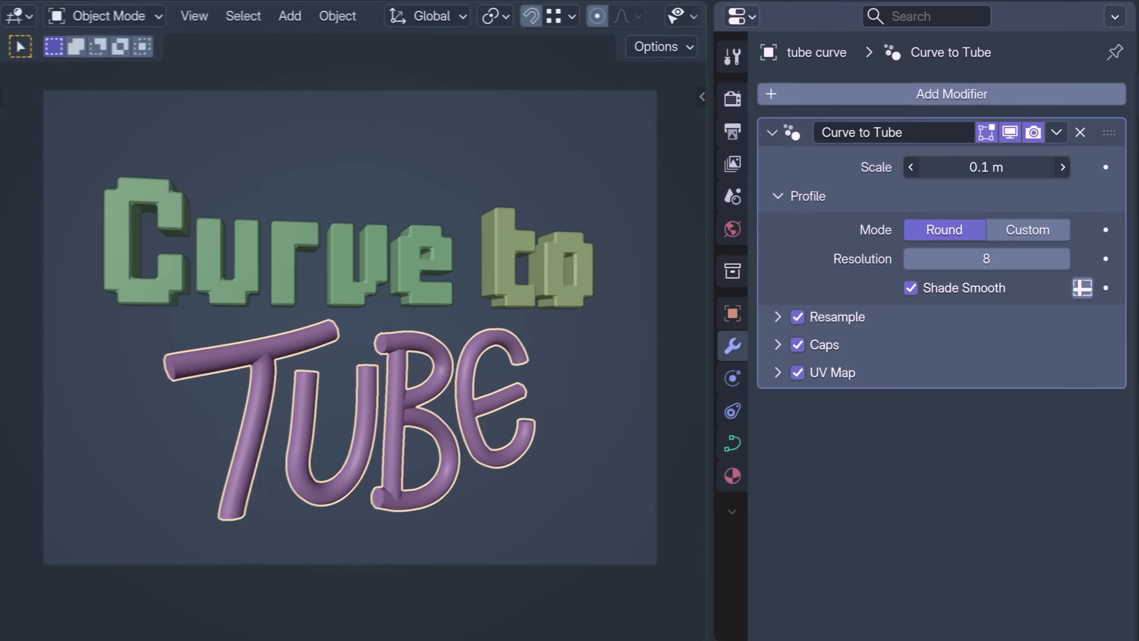
left_click_drag(986, 166, 1019, 167)
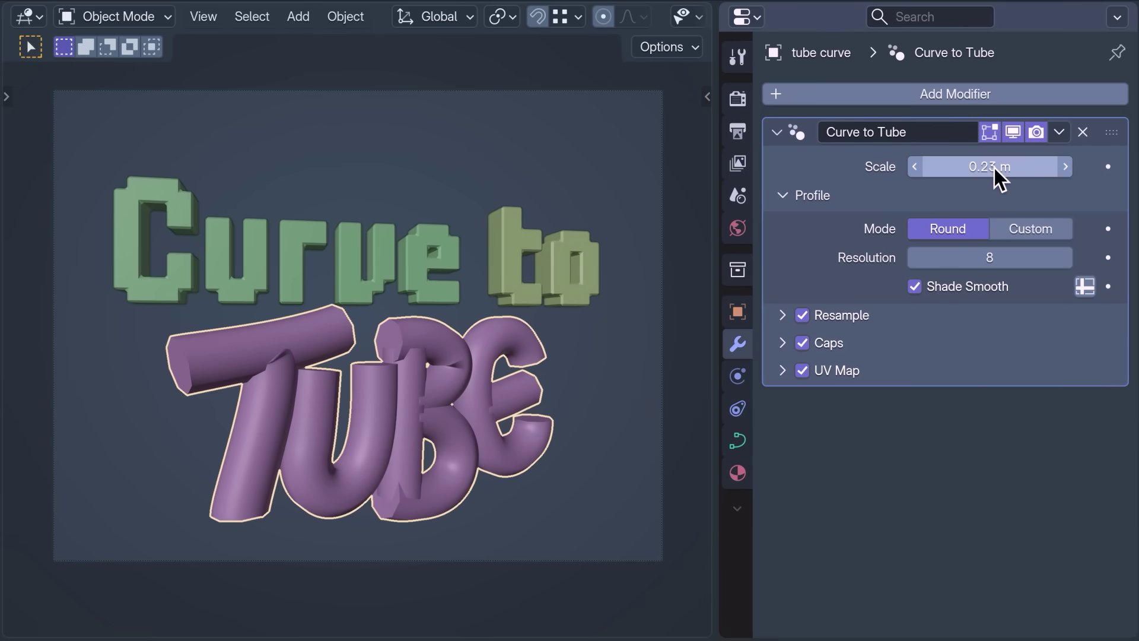
left_click(995, 168)
type("0.1")
key("Return")
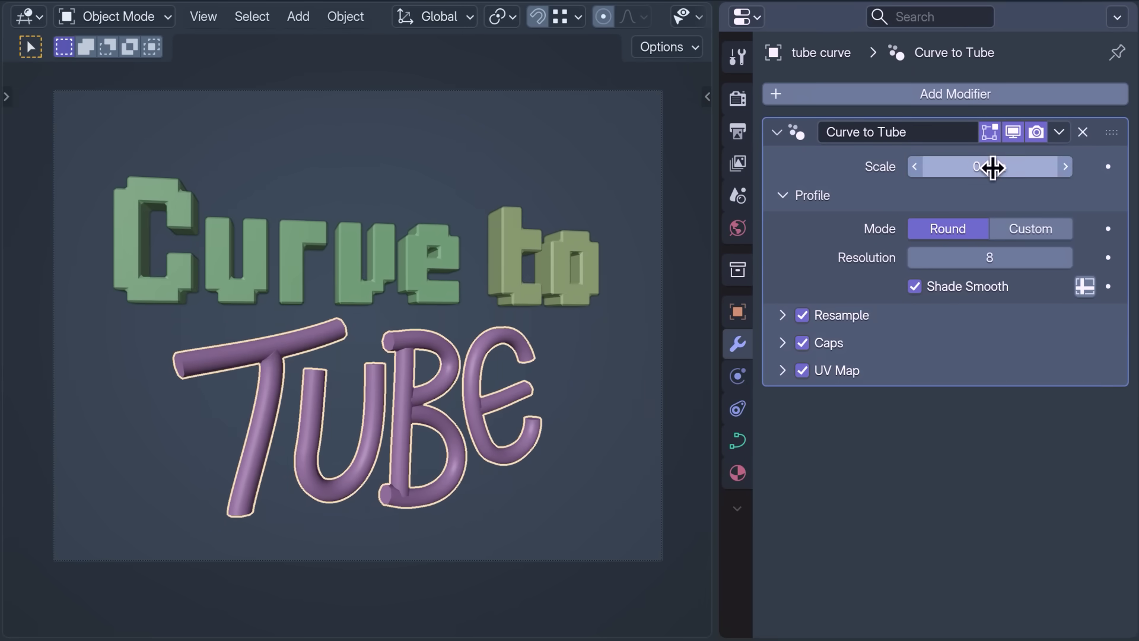
left_click(1055, 227)
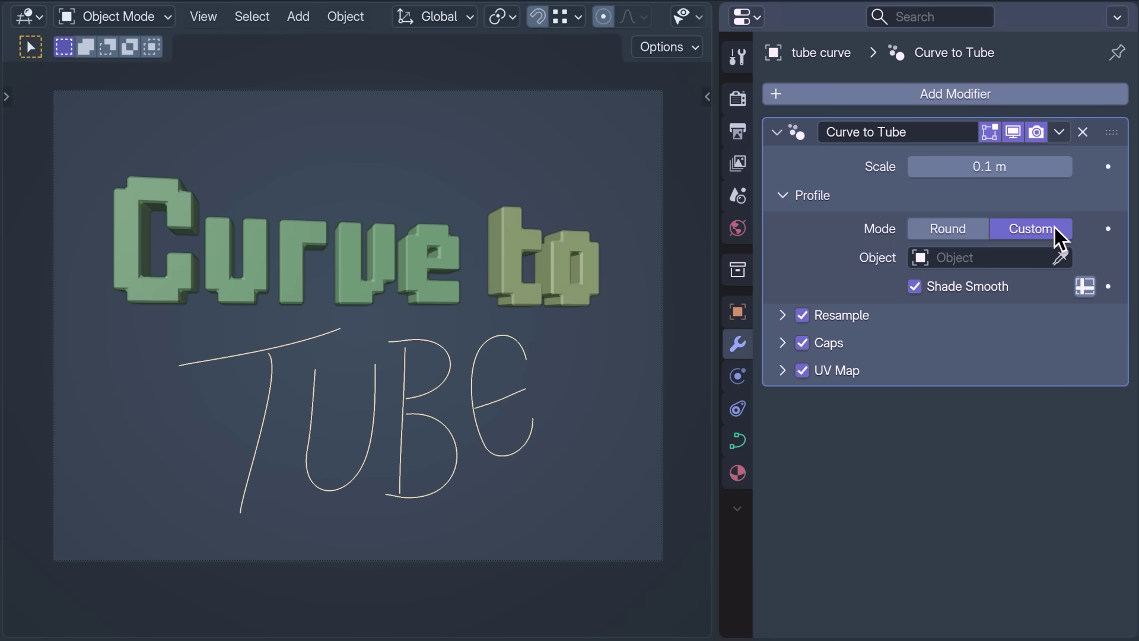
left_click(1014, 260)
type("bezi")
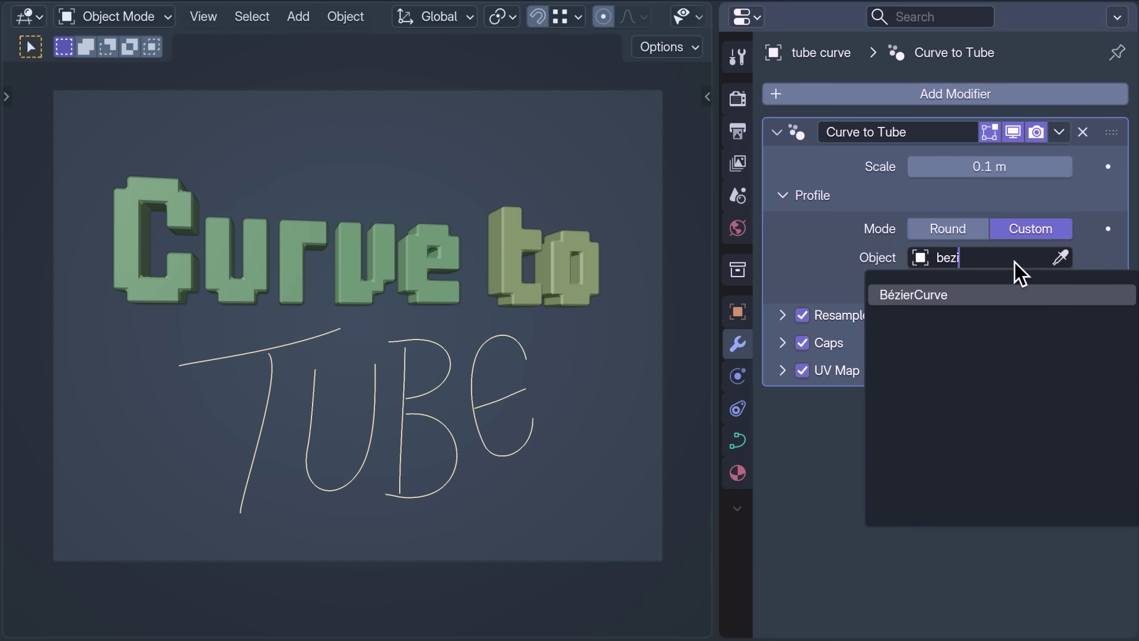
left_click(1062, 296)
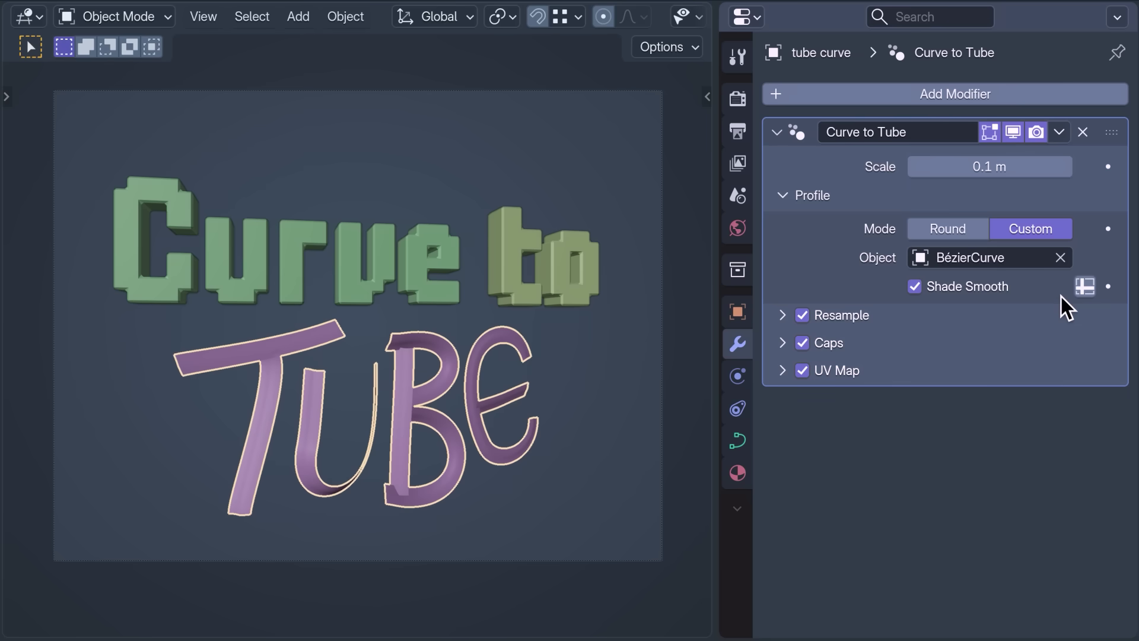
left_click(1023, 262)
type("cog")
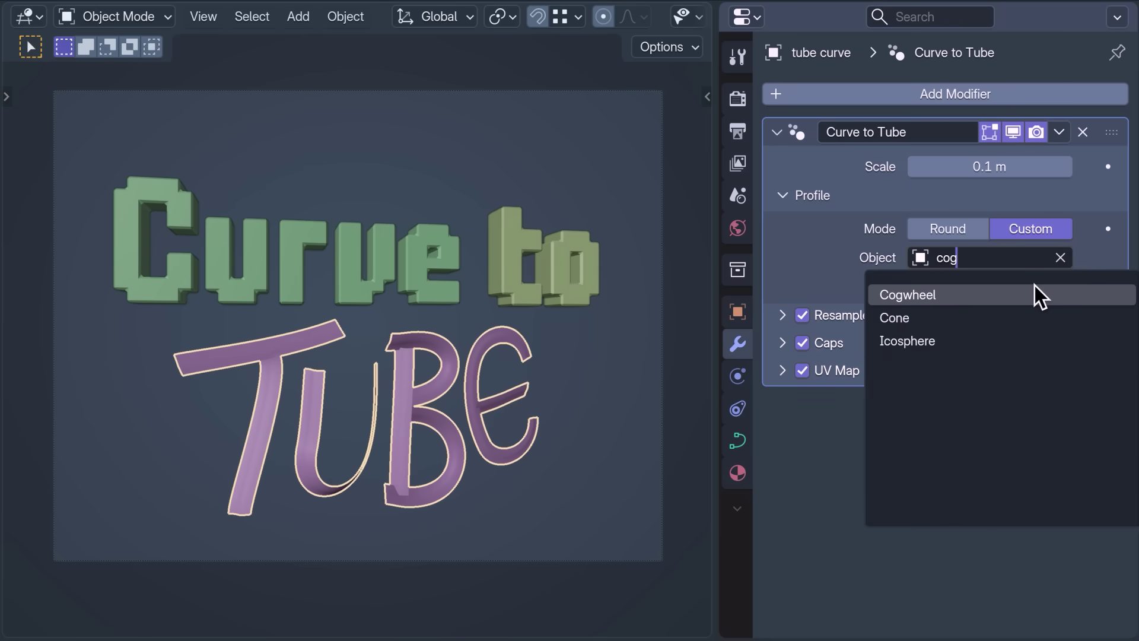
left_click(1037, 295)
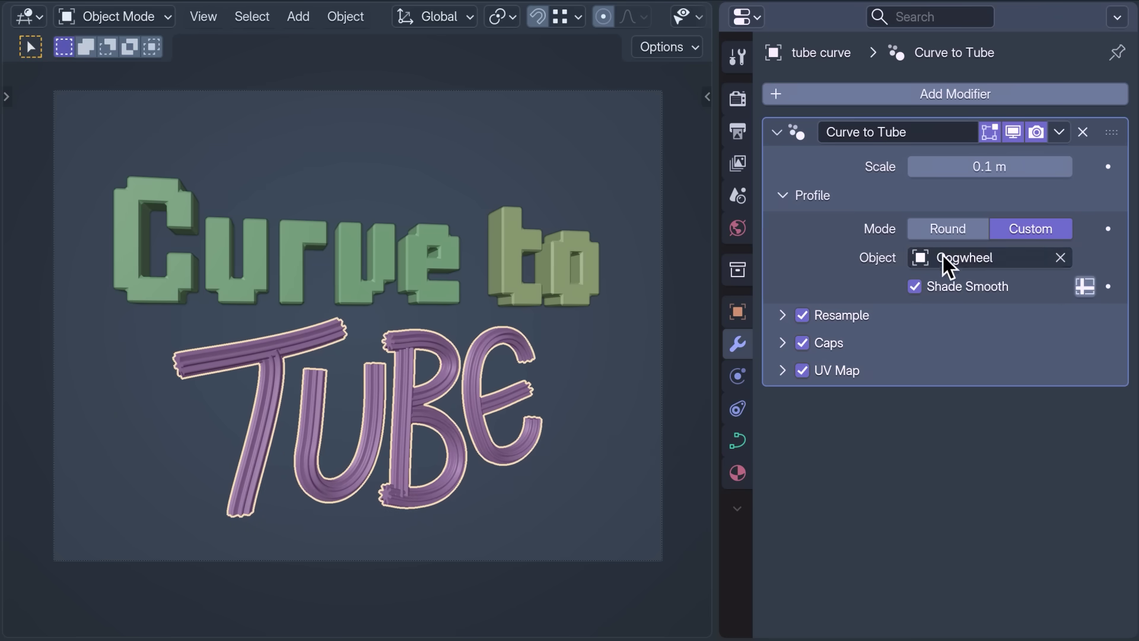
left_click(947, 236)
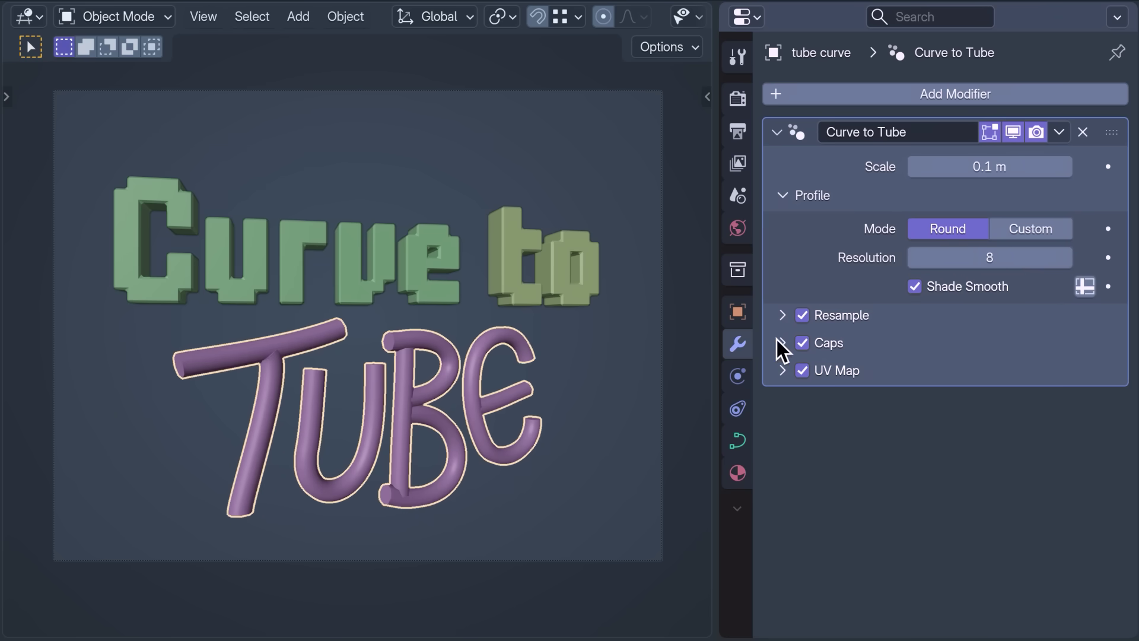
- Keep Evaluated as the resample mode, turn off tube Caps, and expand the UV Map settings
left_click(782, 315)
left_click(1041, 349)
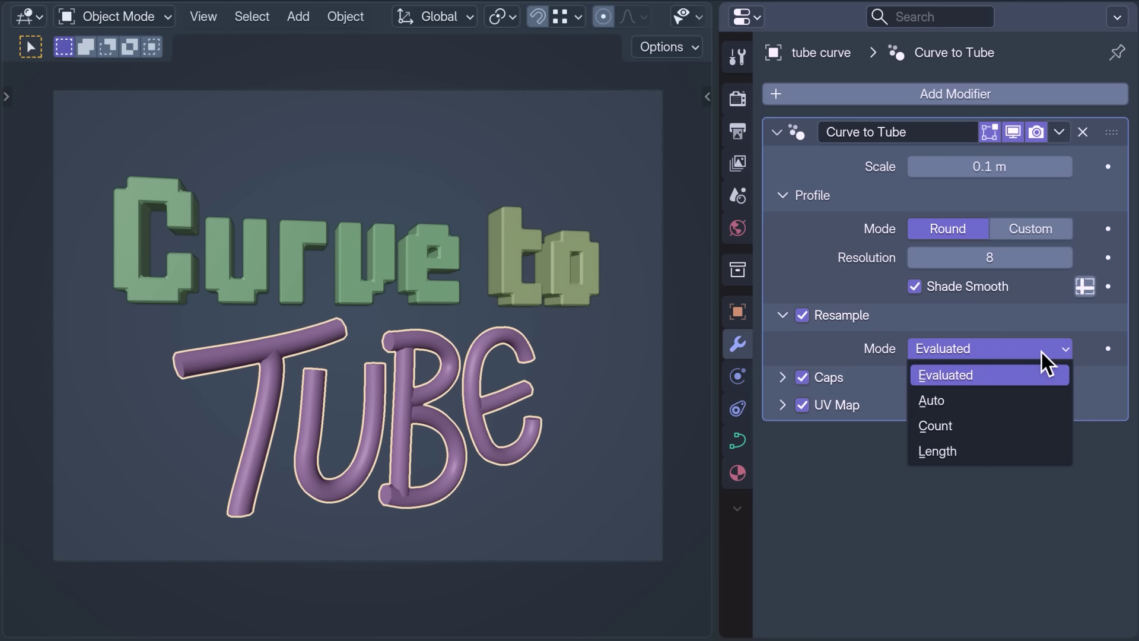
left_click(1042, 352)
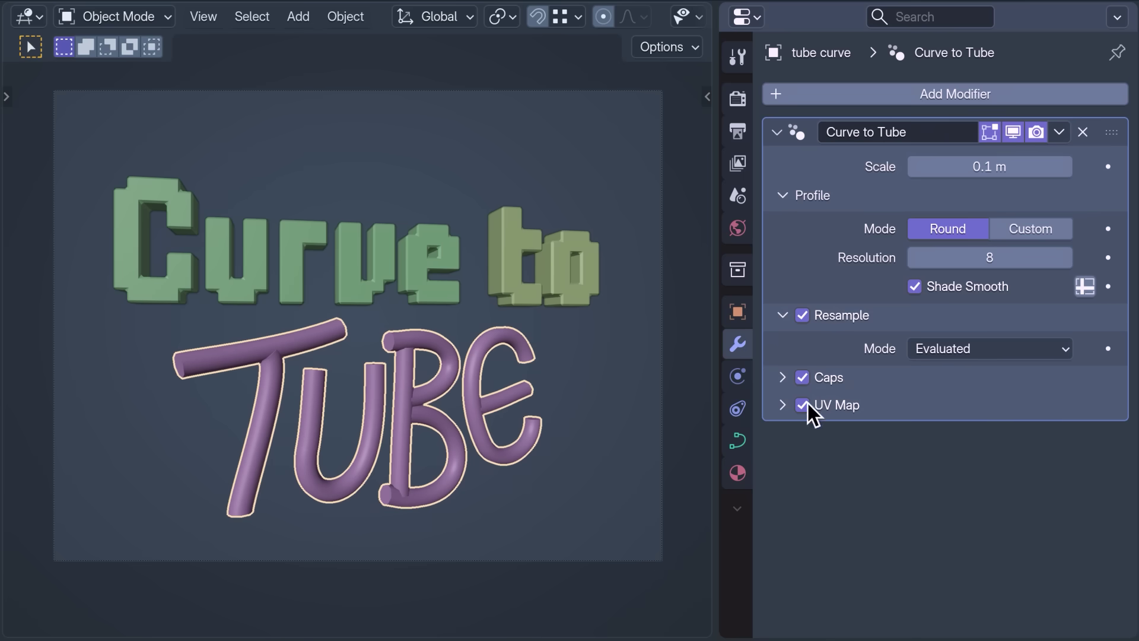
left_click(783, 316)
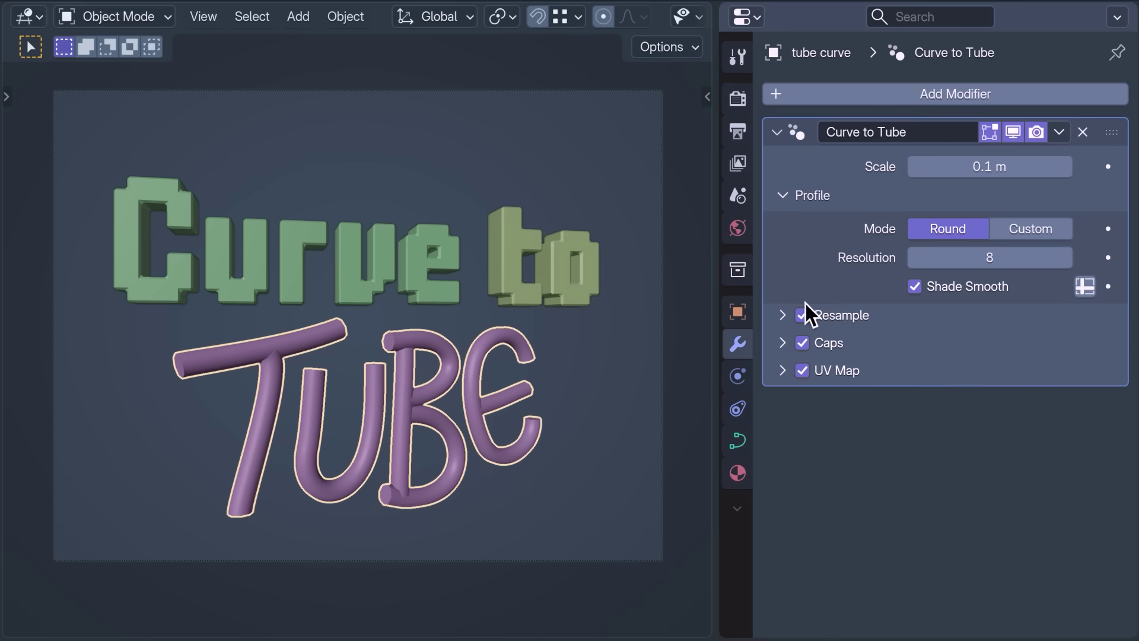
left_click(801, 349)
left_click(782, 343)
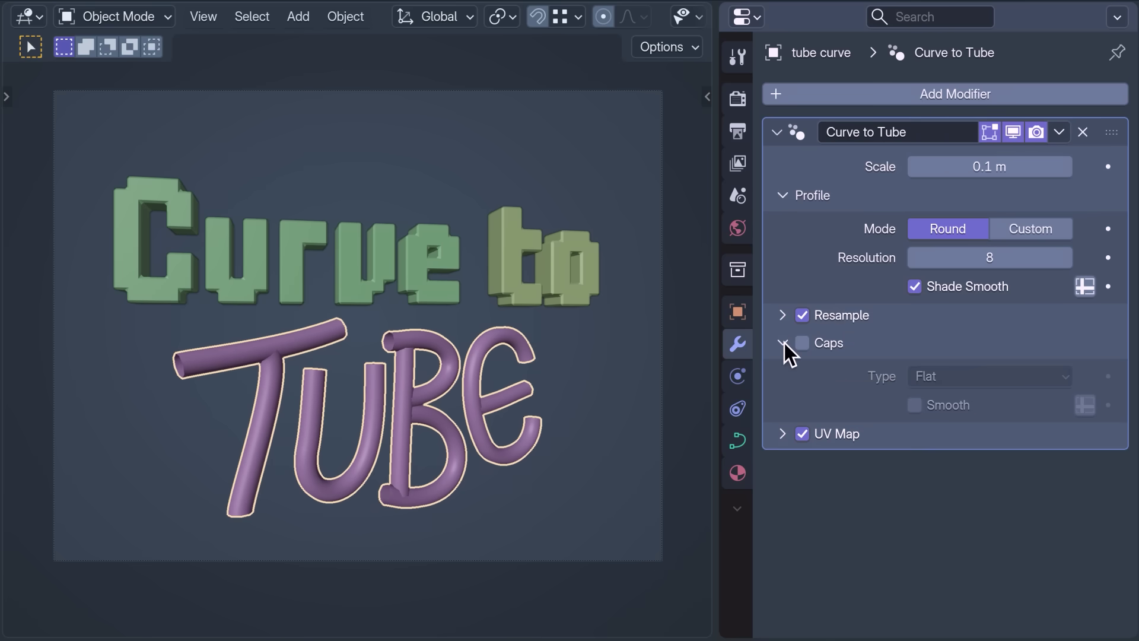
left_click(784, 343)
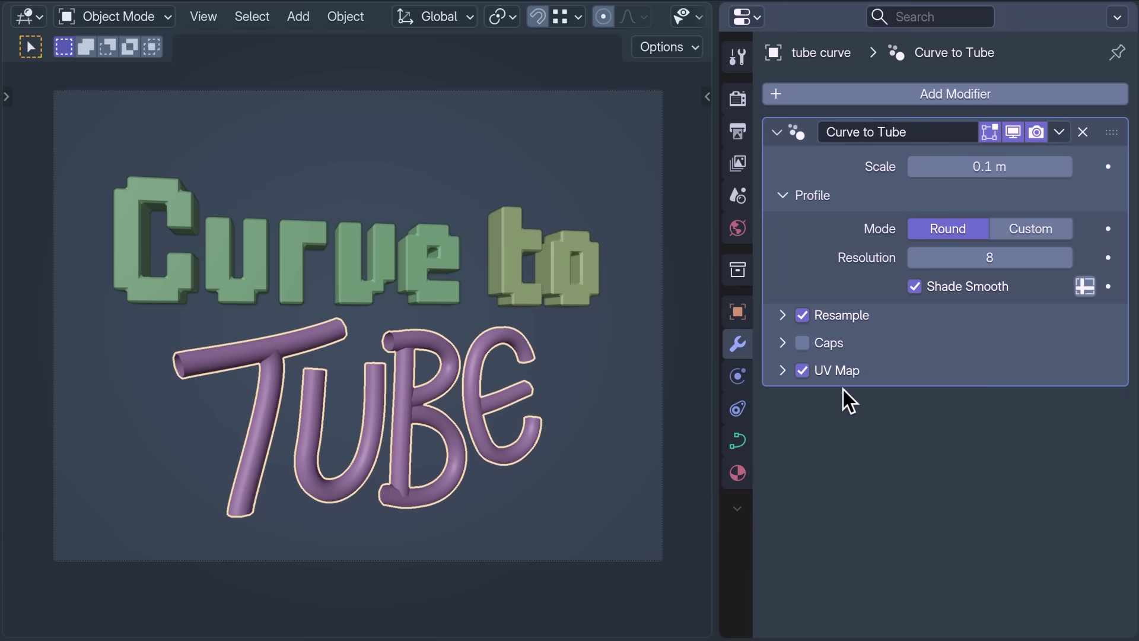
left_click(784, 371)
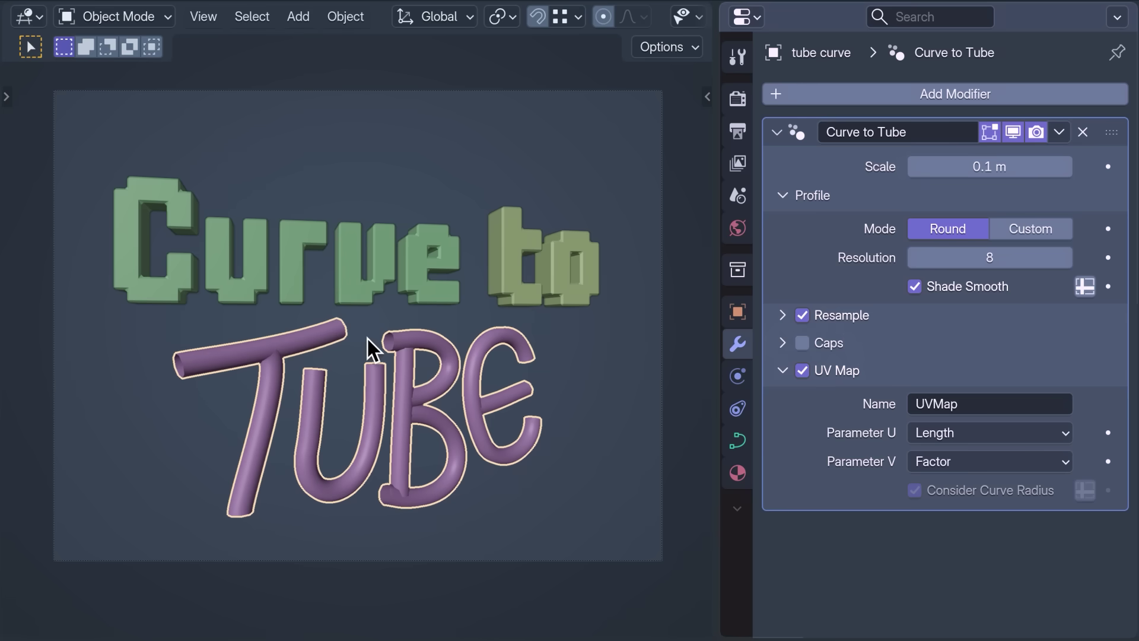
- Preview the striped tubes in Material Preview, then return to Solid shading
key("z")
left_click(365, 476)
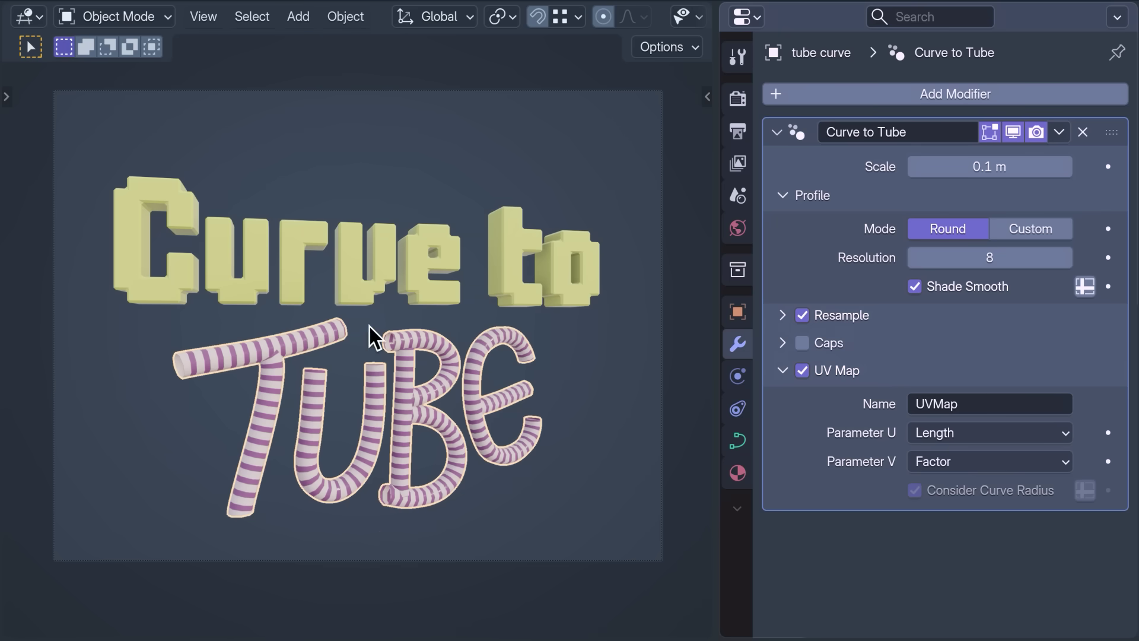
key("z")
left_click(529, 322)
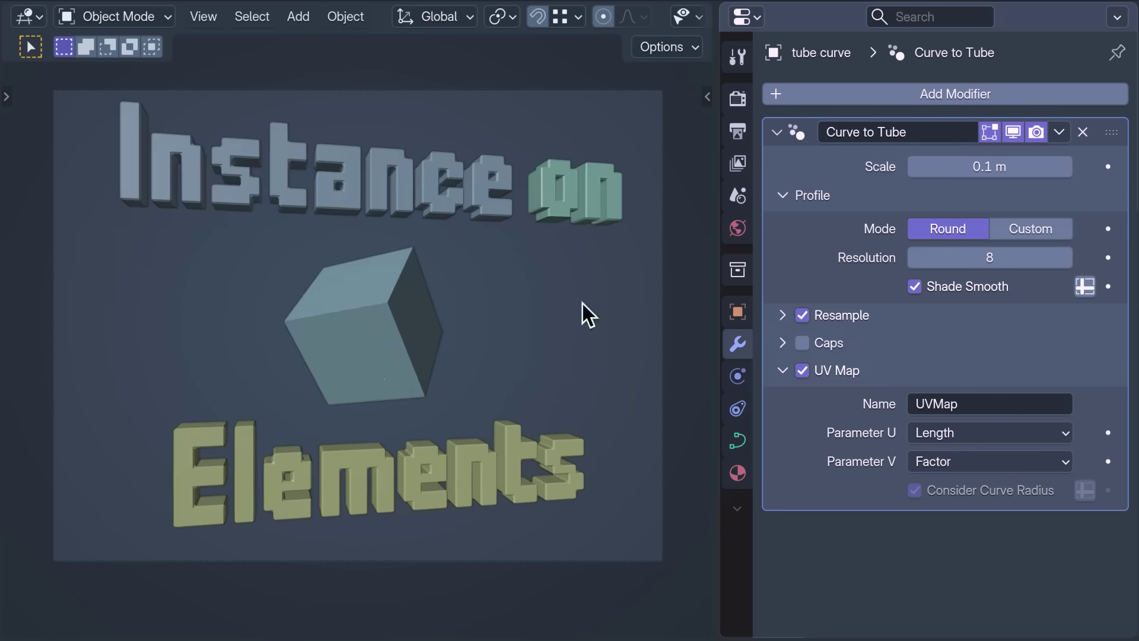
- Add Instance on Elements to the cube, instancing the Sphere object at 0.4 scale
left_click(366, 343)
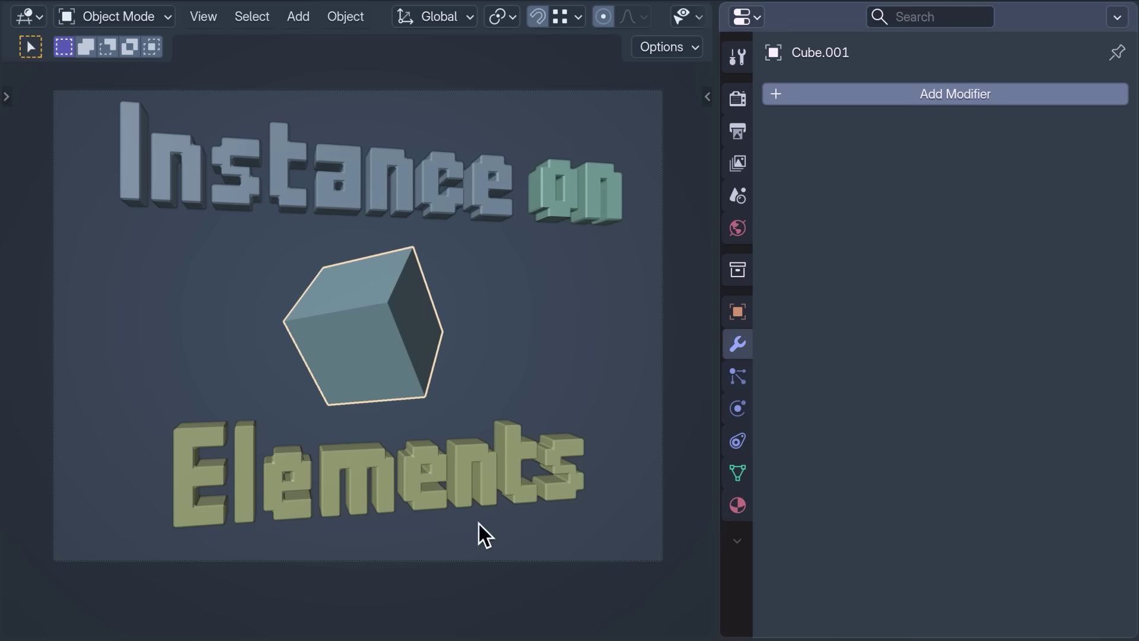
left_click(881, 94)
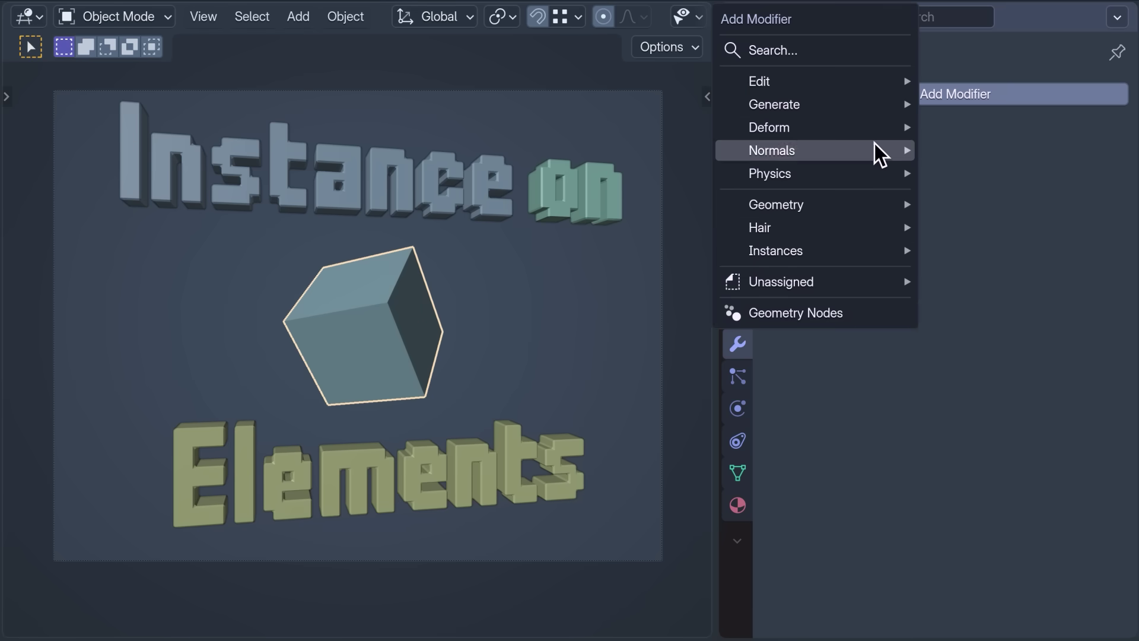
mouse_move(875, 251)
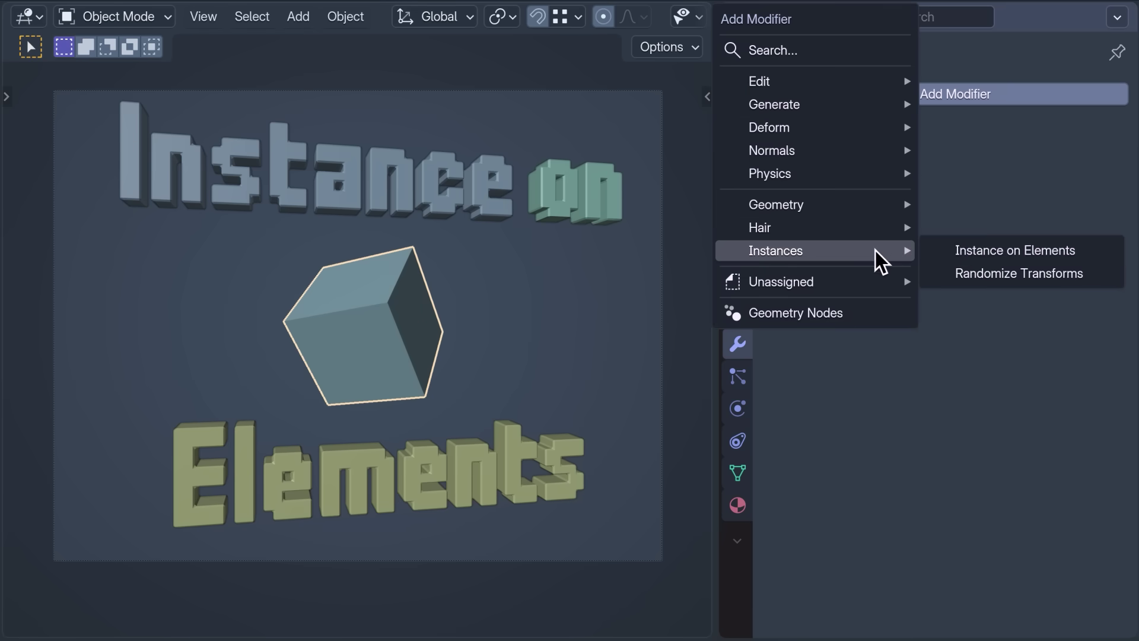
left_click(974, 252)
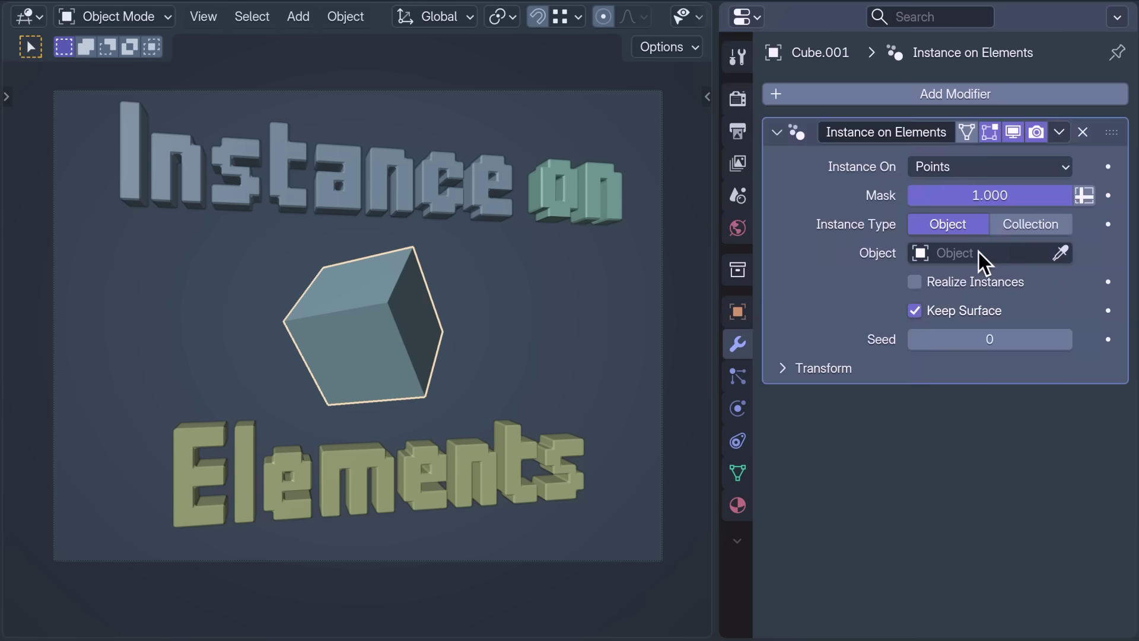
left_click(1028, 256)
type("Sphe")
key("Return")
left_click(783, 368)
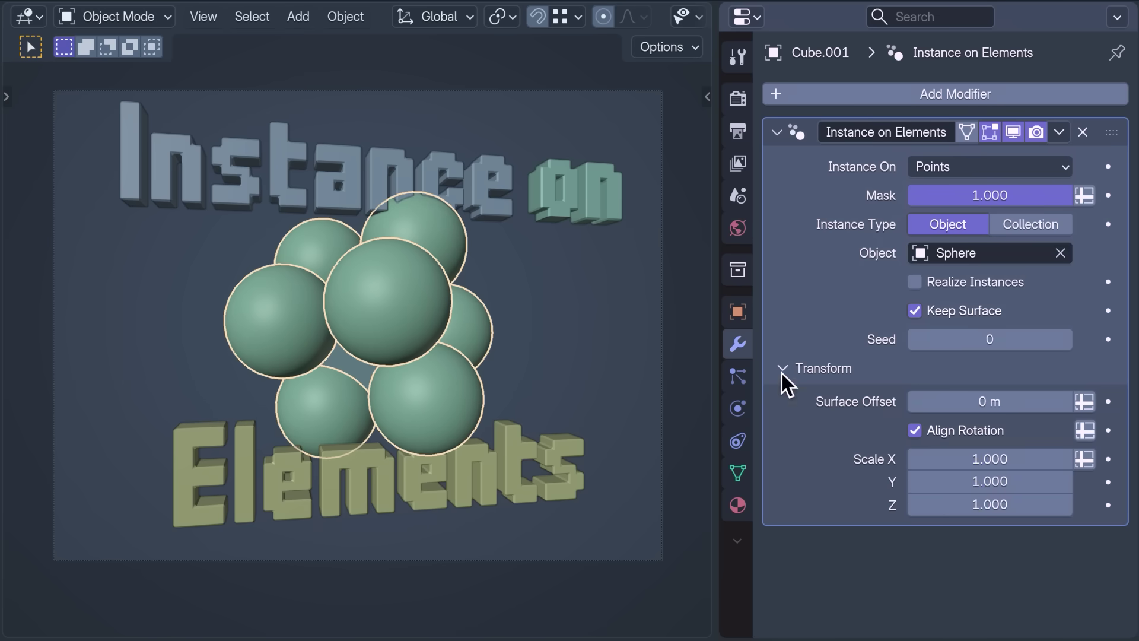
left_click(1046, 461)
type(".4")
key("Return")
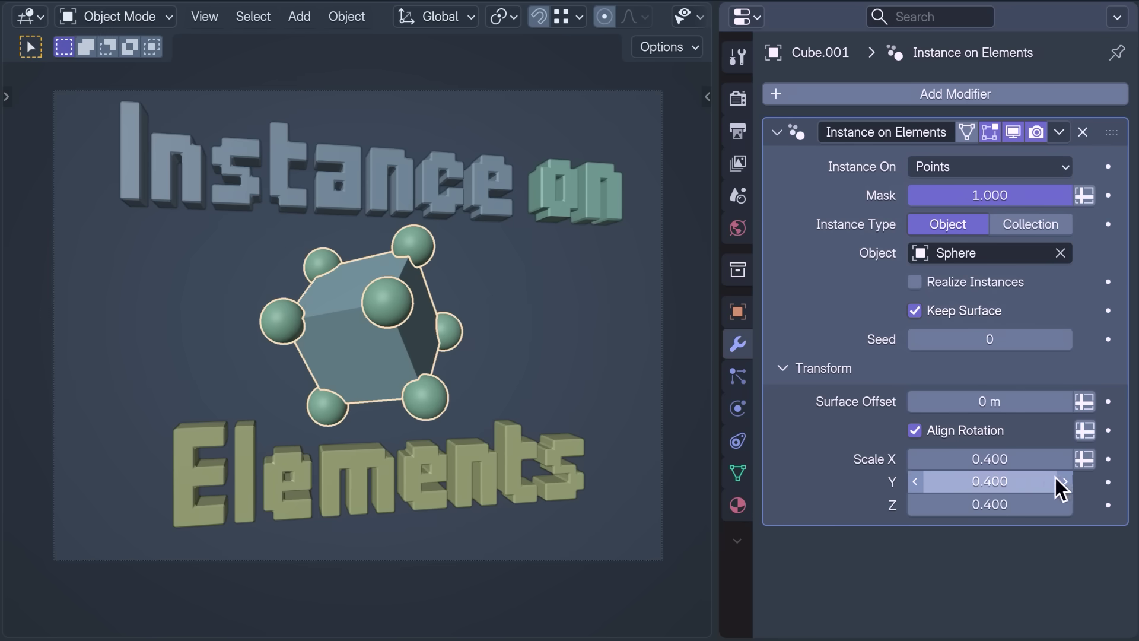
- Try placing the sphere instances on the cube's edges, faces, then corners
left_click(1035, 167)
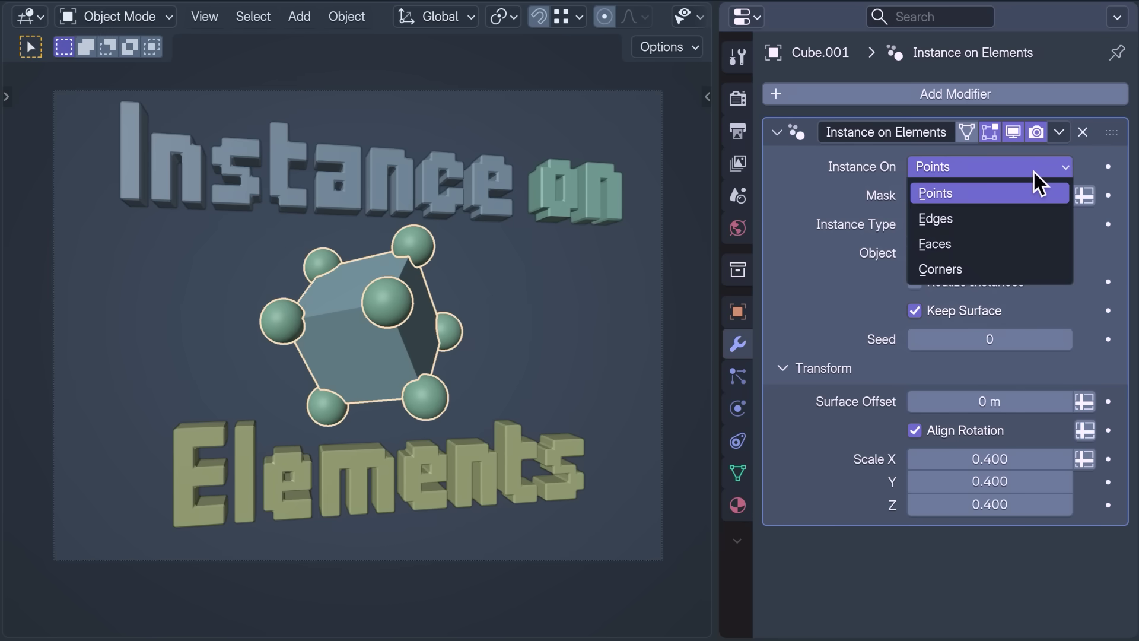
left_click(1038, 219)
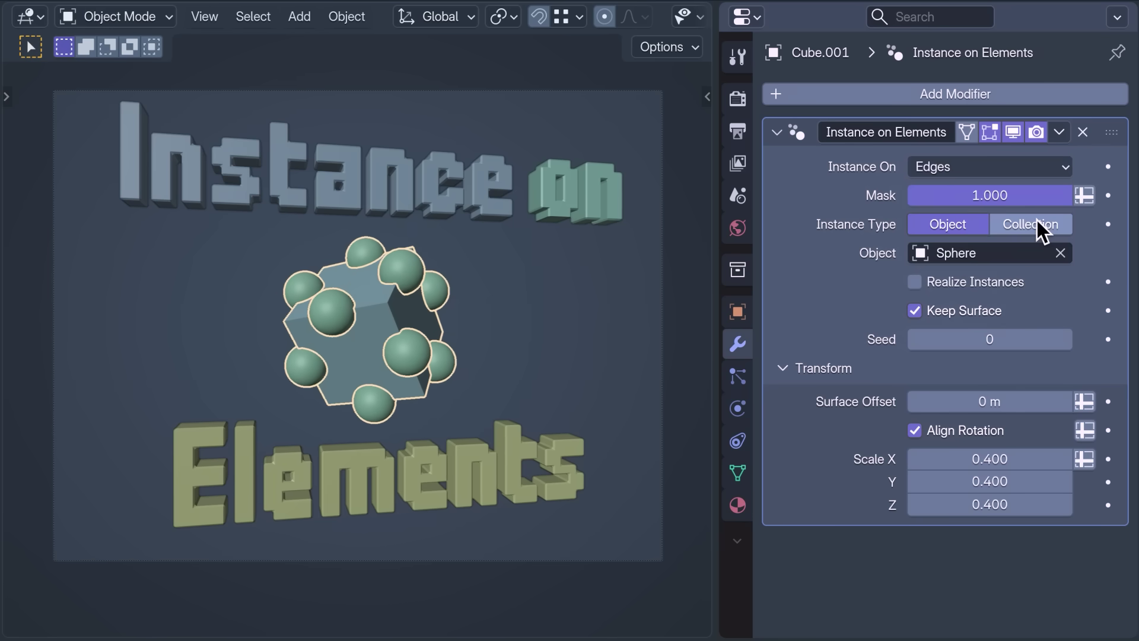
left_click(1039, 169)
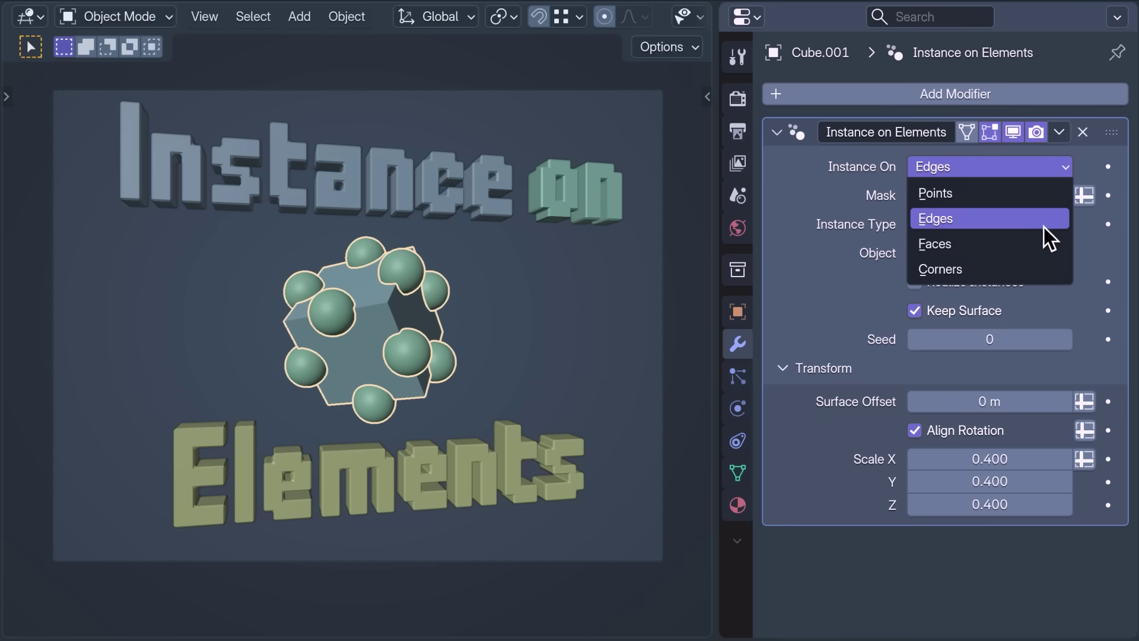
left_click(1043, 244)
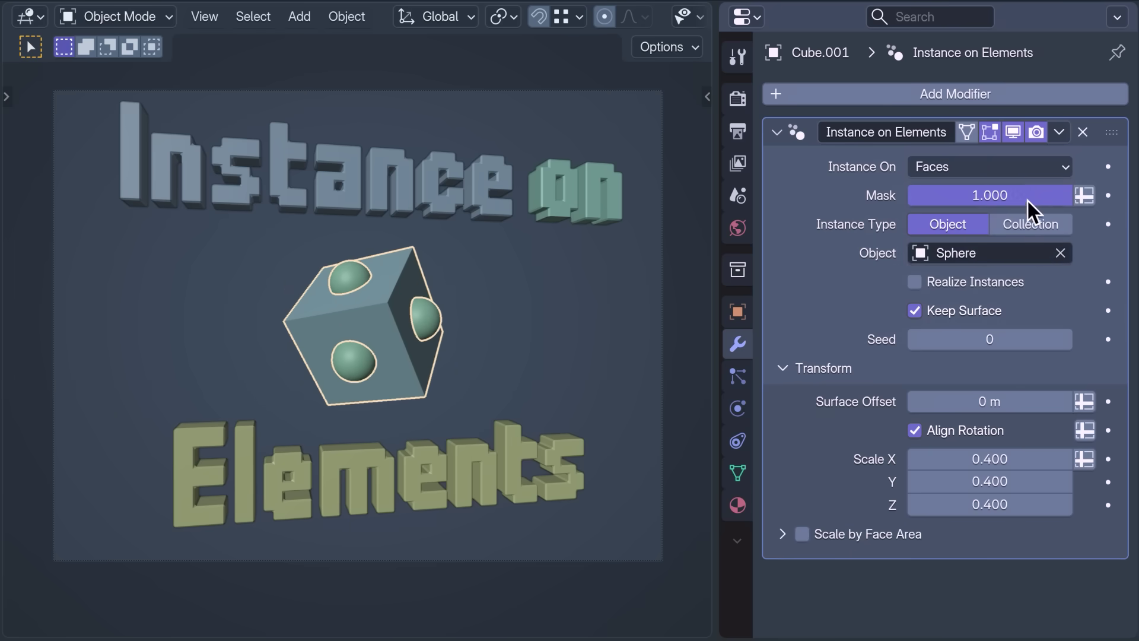
left_click(1035, 172)
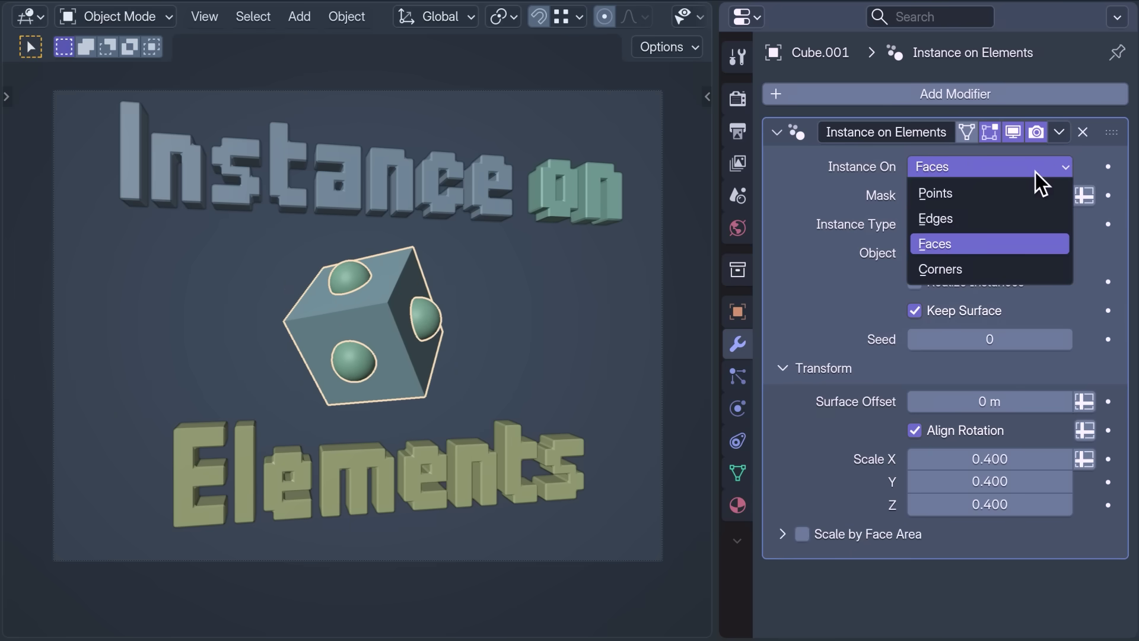
left_click(1041, 268)
- Toggle Realize Instances, leaving it off, and briefly hide then restore the cube surface
left_click(914, 282)
left_click(914, 281)
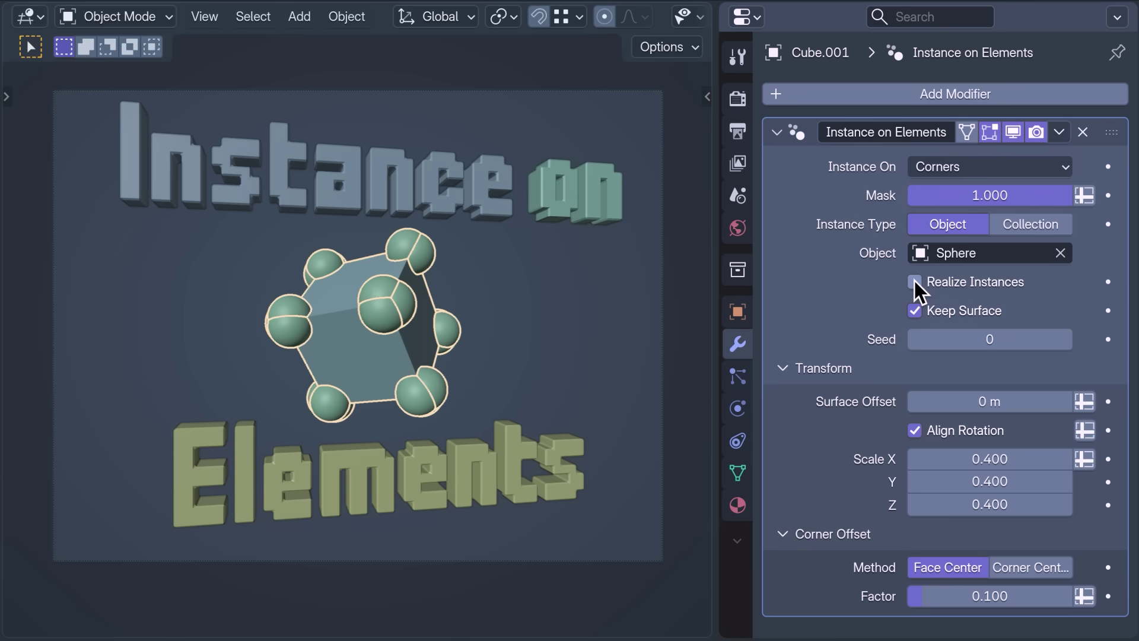
left_click(913, 281)
left_click(914, 282)
left_click(914, 281)
left_click(914, 282)
left_click(916, 313)
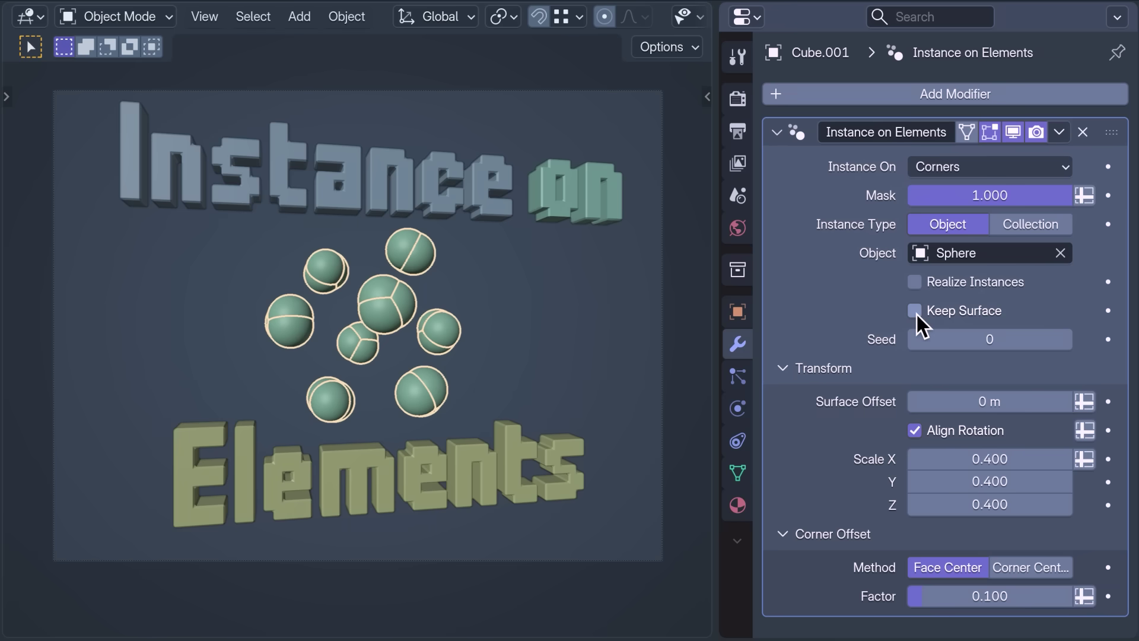
left_click(915, 311)
- Place instances on the cube's points and set Instance Type to Collection
left_click(1011, 168)
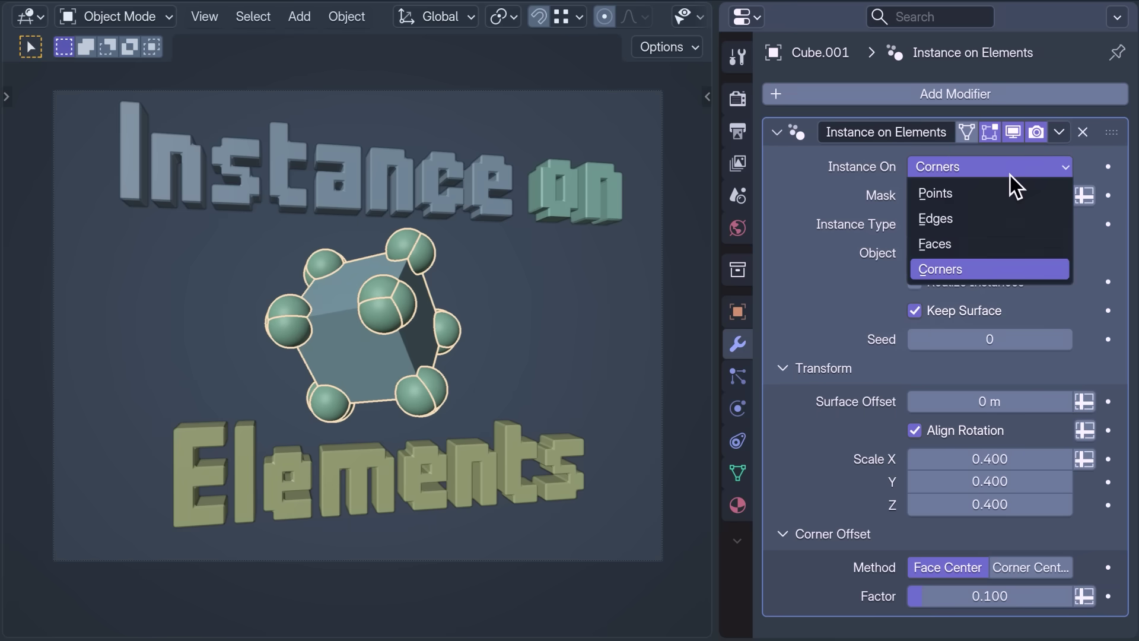
left_click(1013, 191)
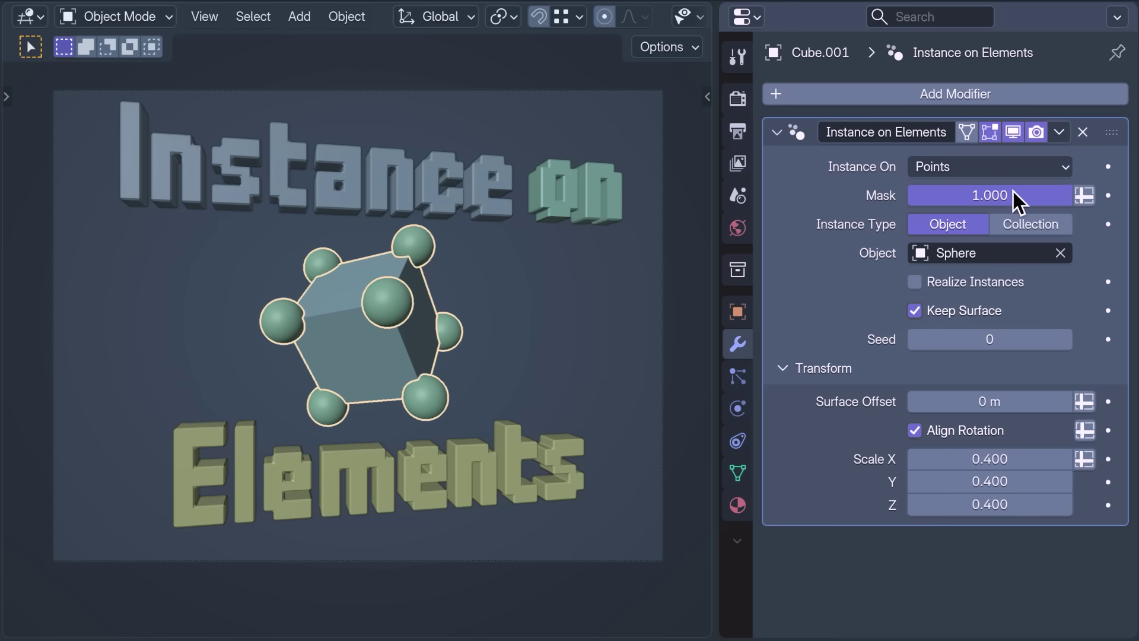
left_click(1042, 228)
left_click(1040, 251)
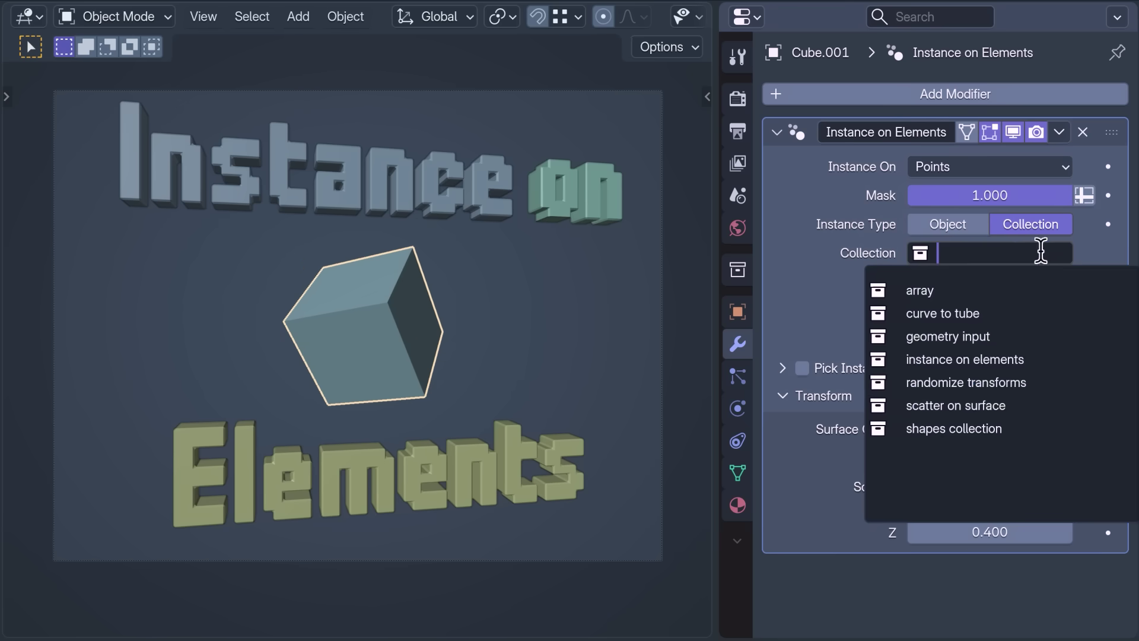
- Instance 'shapes collection' on the points with Pick Instance on and seed 740
type("shapes")
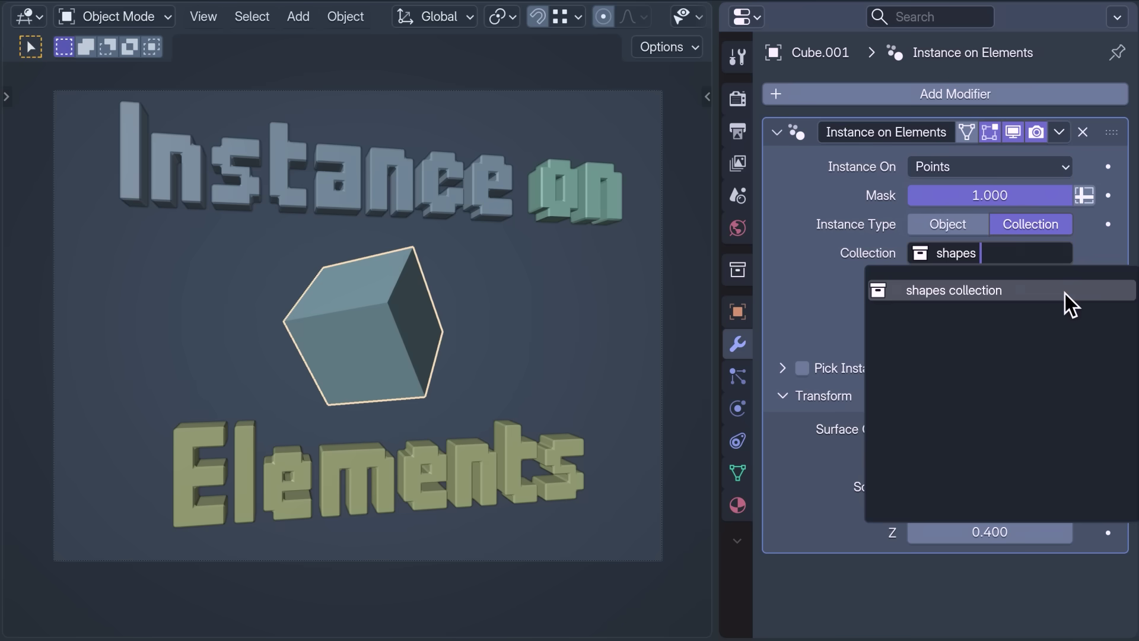
left_click(1066, 293)
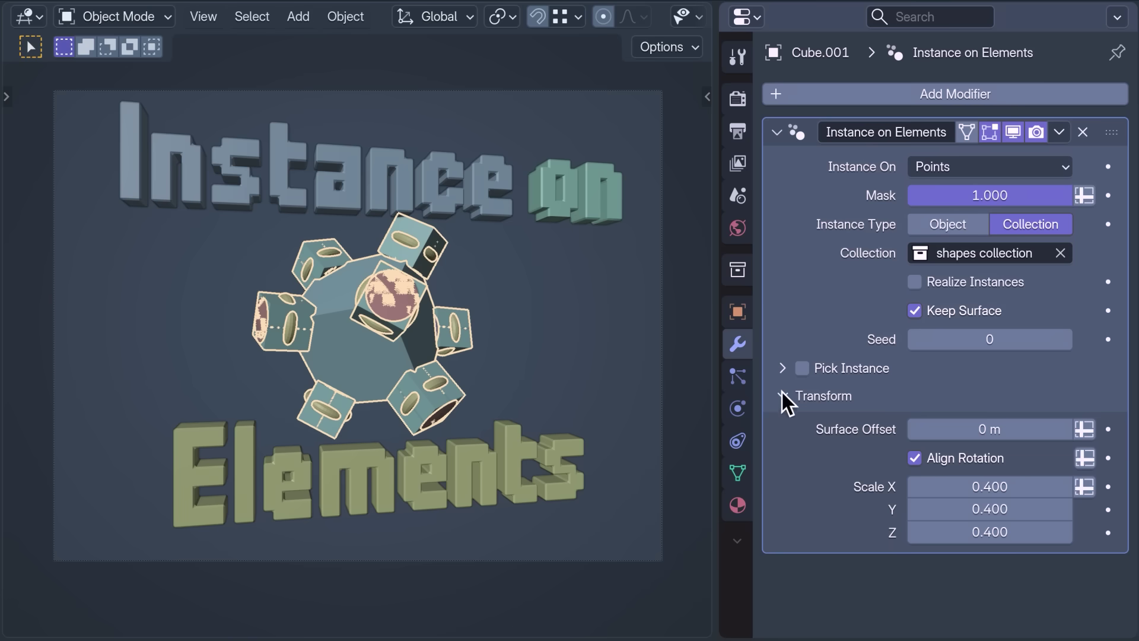
left_click(802, 368)
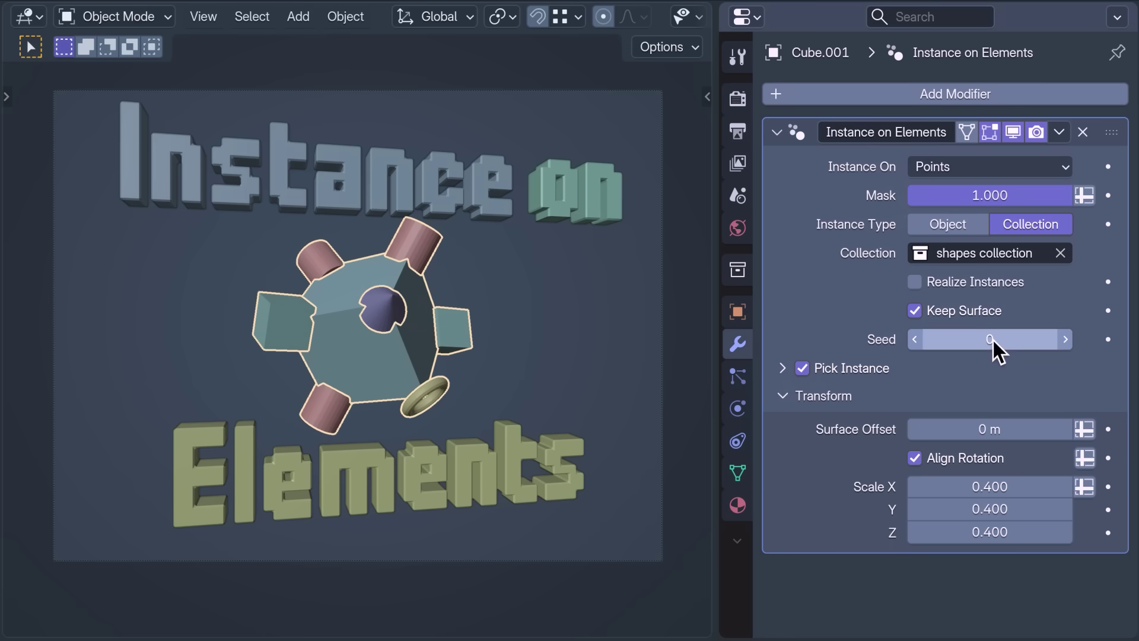
mouse_move(994, 340)
left_mouse_down()
mouse_move(1136, 340)
mouse_move(994, 341)
left_mouse_up()
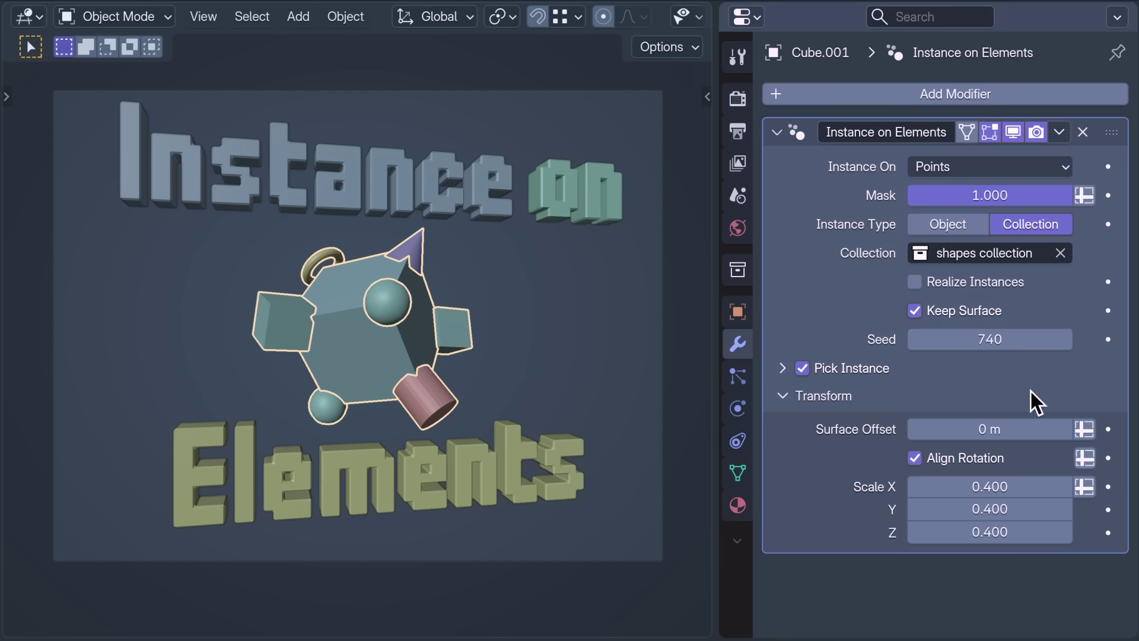
- Offset the instances 0.98 m from the surface, leaving Align Rotation enabled
mouse_move(1015, 439)
left_mouse_down()
mouse_move(1134, 439)
mouse_move(1004, 427)
left_mouse_up()
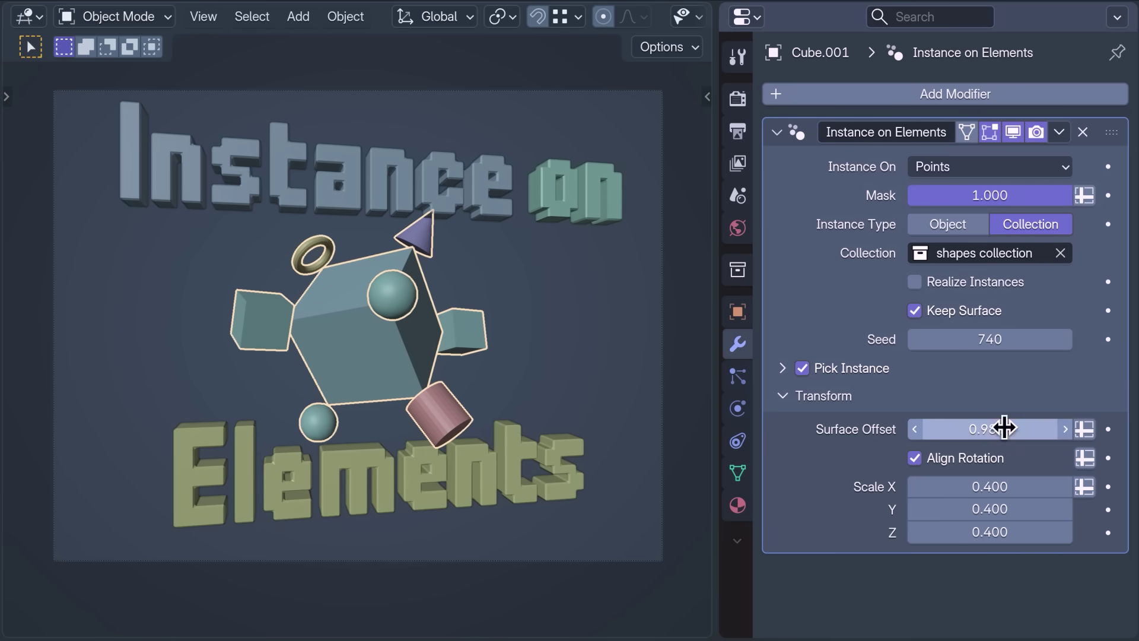
left_click(916, 460)
left_click(916, 460)
left_click(916, 459)
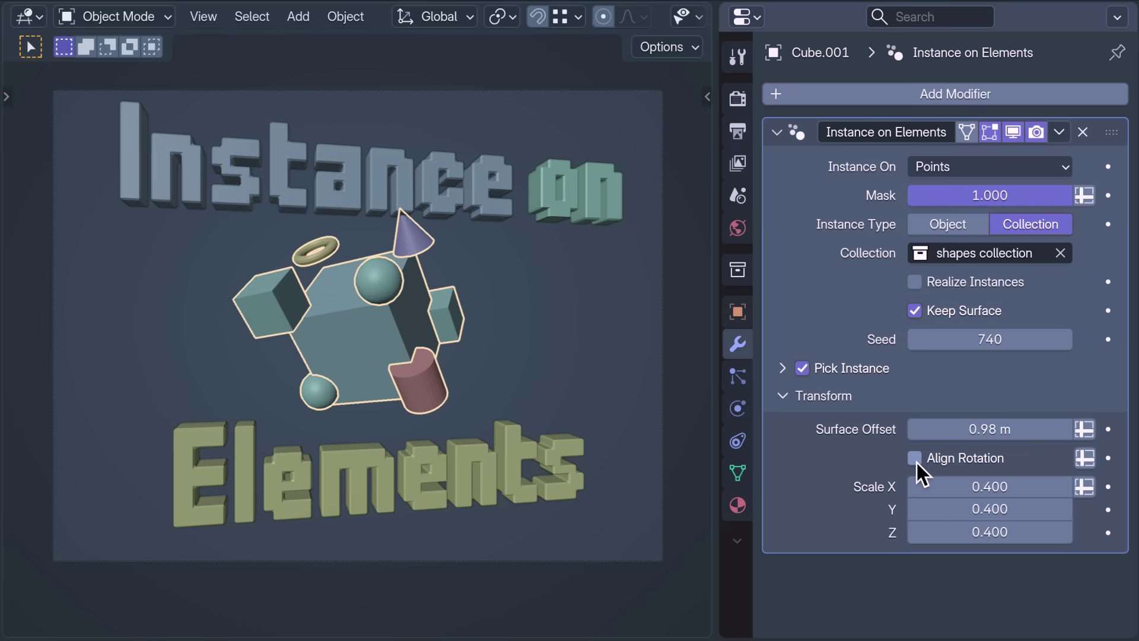
left_click(916, 460)
left_click(916, 460)
left_click(915, 460)
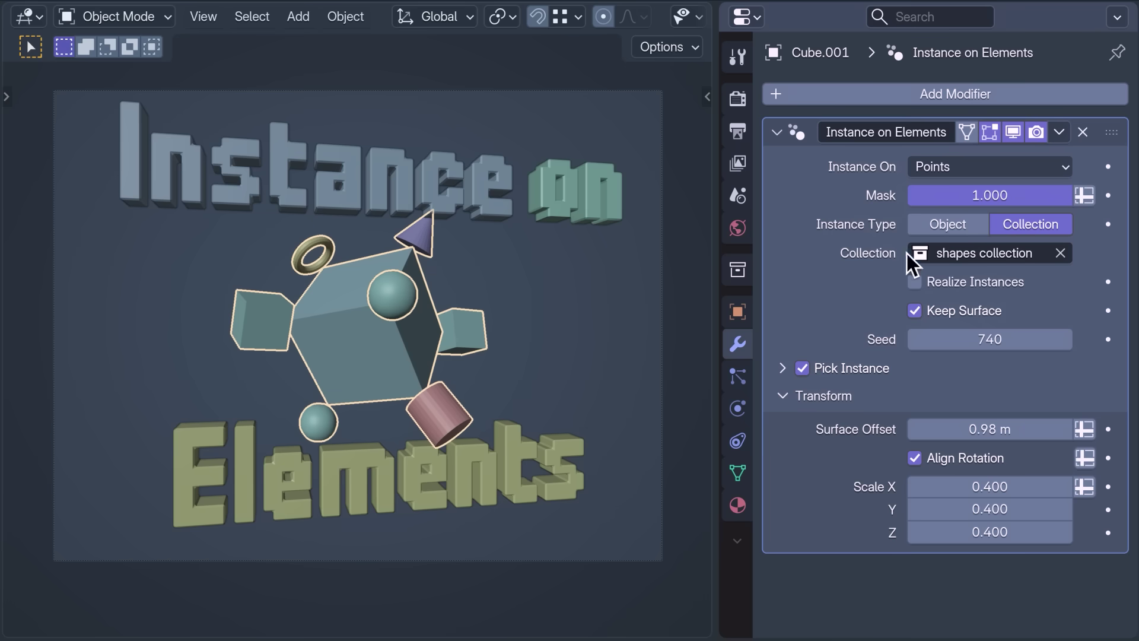
left_click(913, 104)
- Add a Randomize Transforms modifier and set its rotation to -90° on X, Y and Z
mouse_move(910, 230)
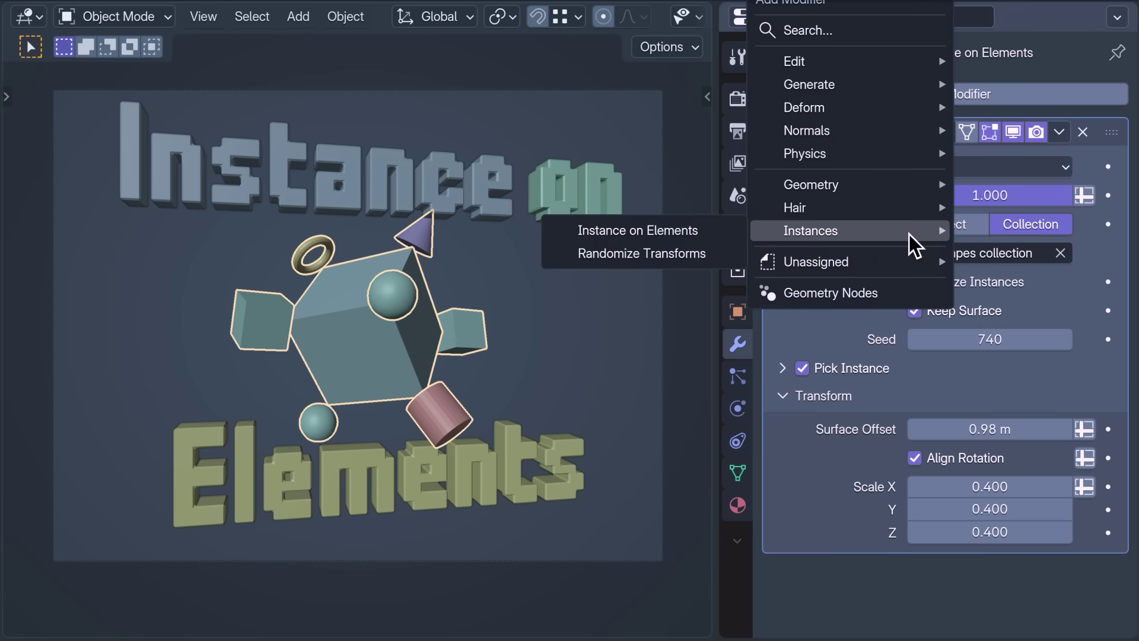
left_click(677, 254)
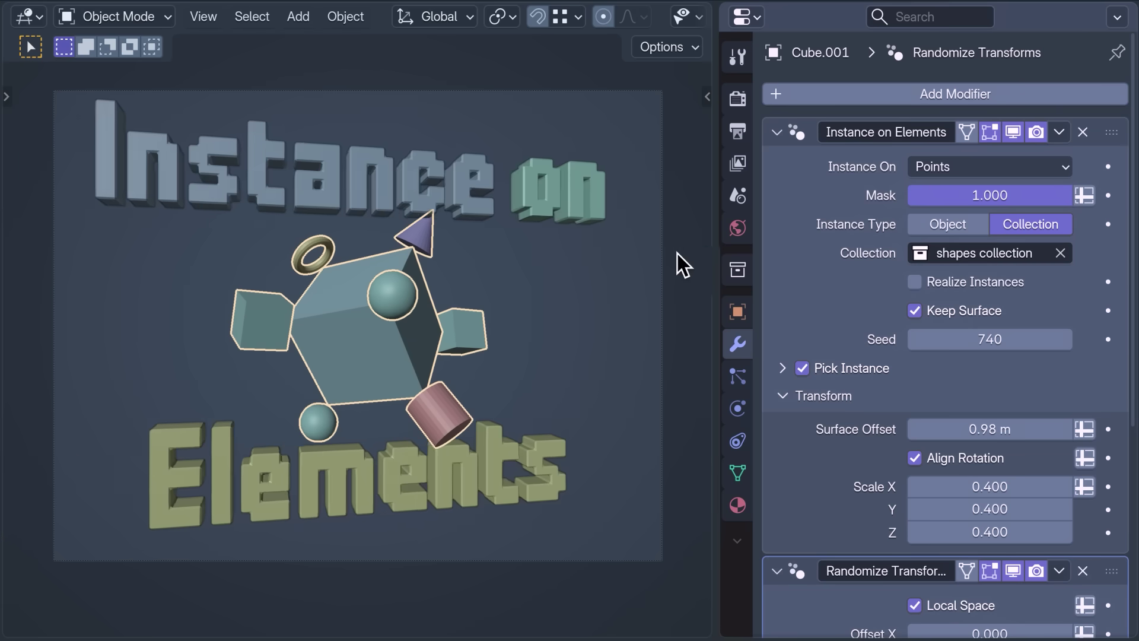
left_click(777, 133)
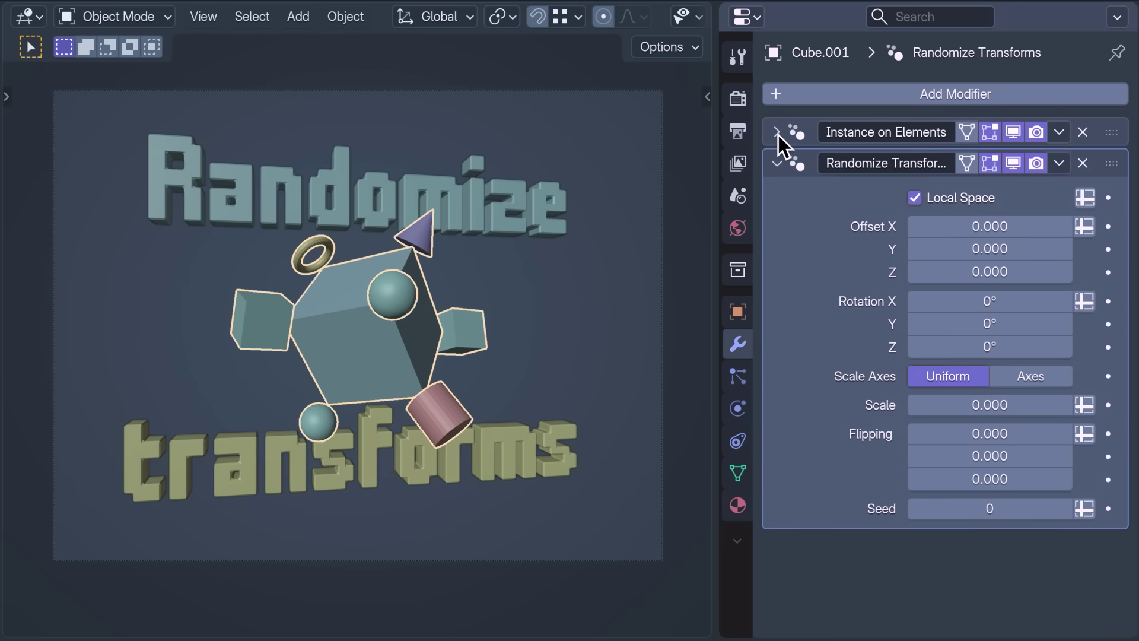
left_click_drag(1043, 307, 1044, 310)
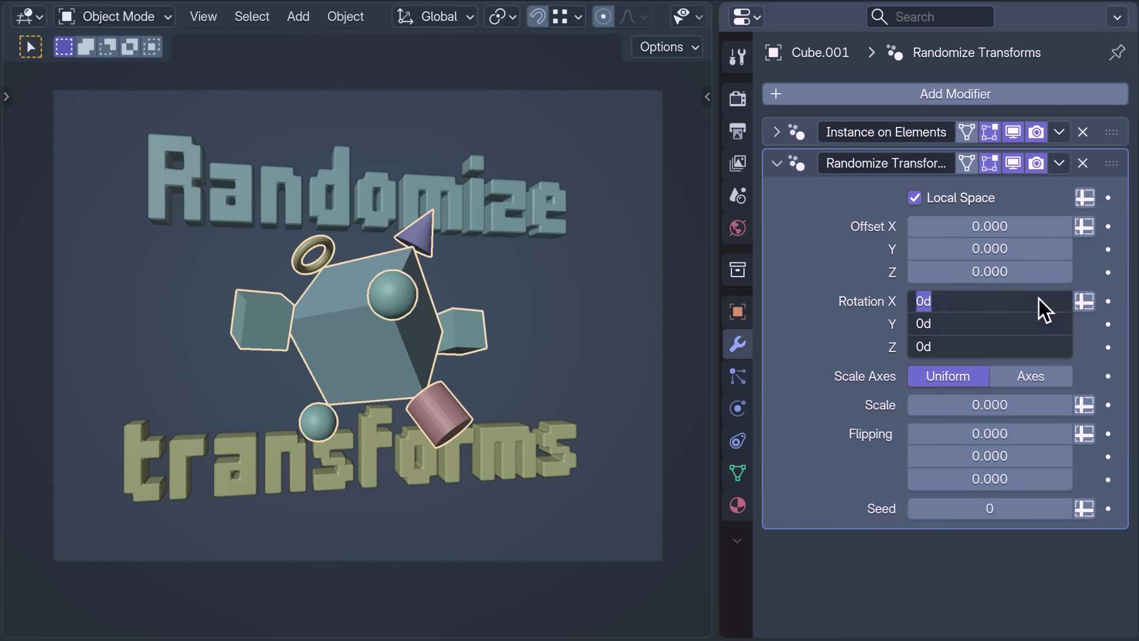
type("-90")
key("Return")
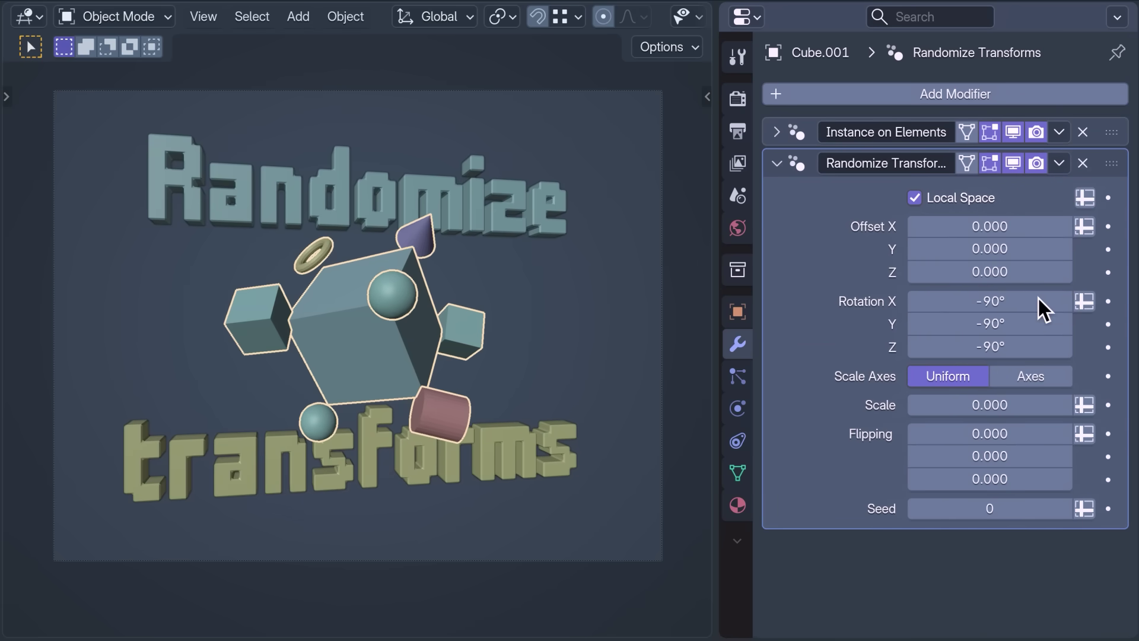
- Set the random scale to 0.556 and step the seed up to 42
mouse_move(992, 405)
left_mouse_down()
mouse_move(1059, 406)
mouse_move(1002, 412)
left_mouse_up()
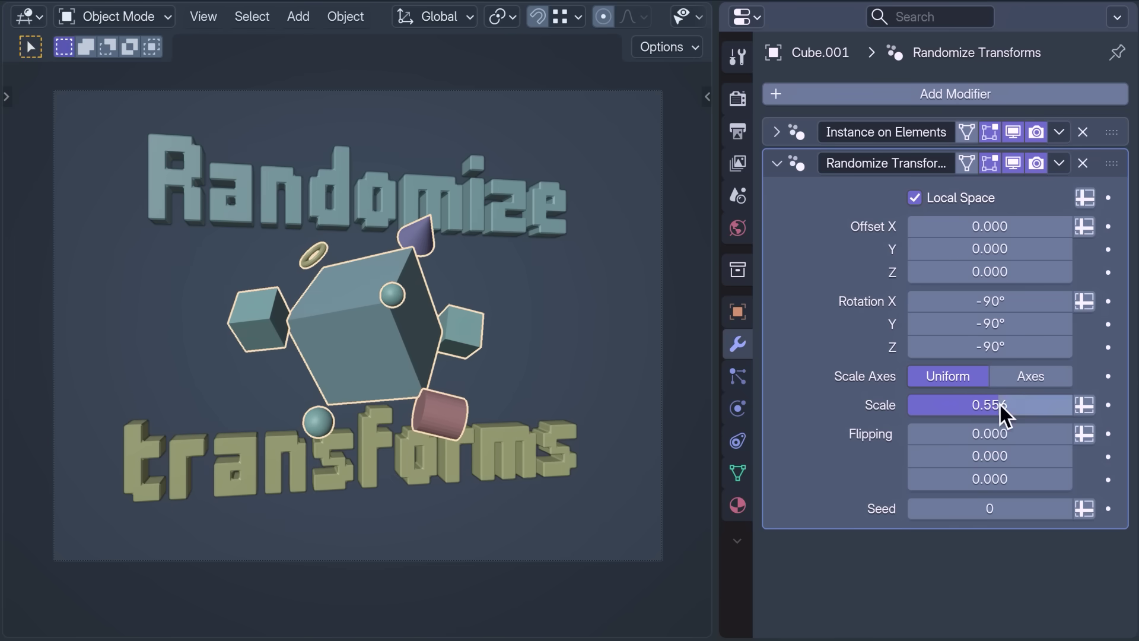
left_click(1064, 508)
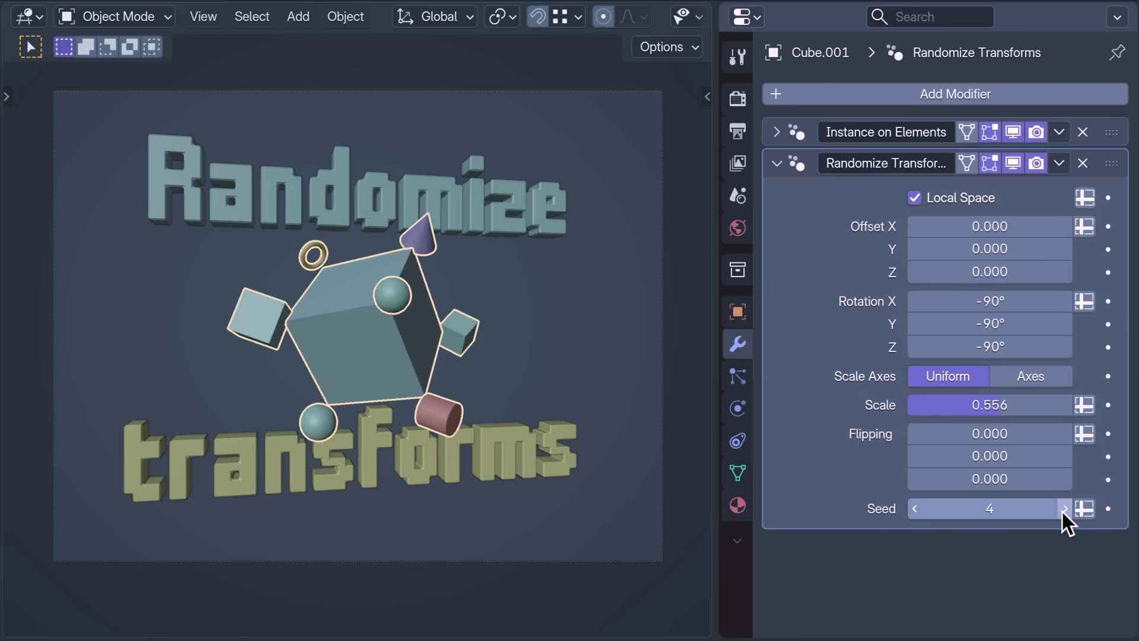
left_click(1064, 508)
left_click(1065, 508)
left_click(1065, 509)
left_click(1065, 508)
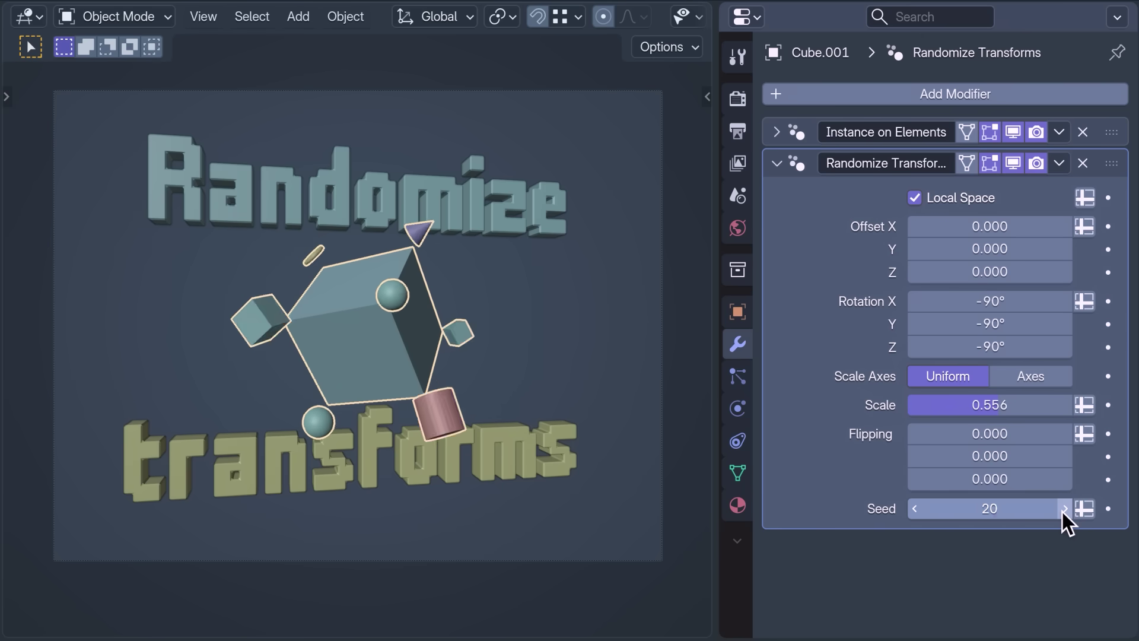
left_click(1065, 509)
left_click(1065, 509)
left_click(1064, 508)
left_click(1065, 509)
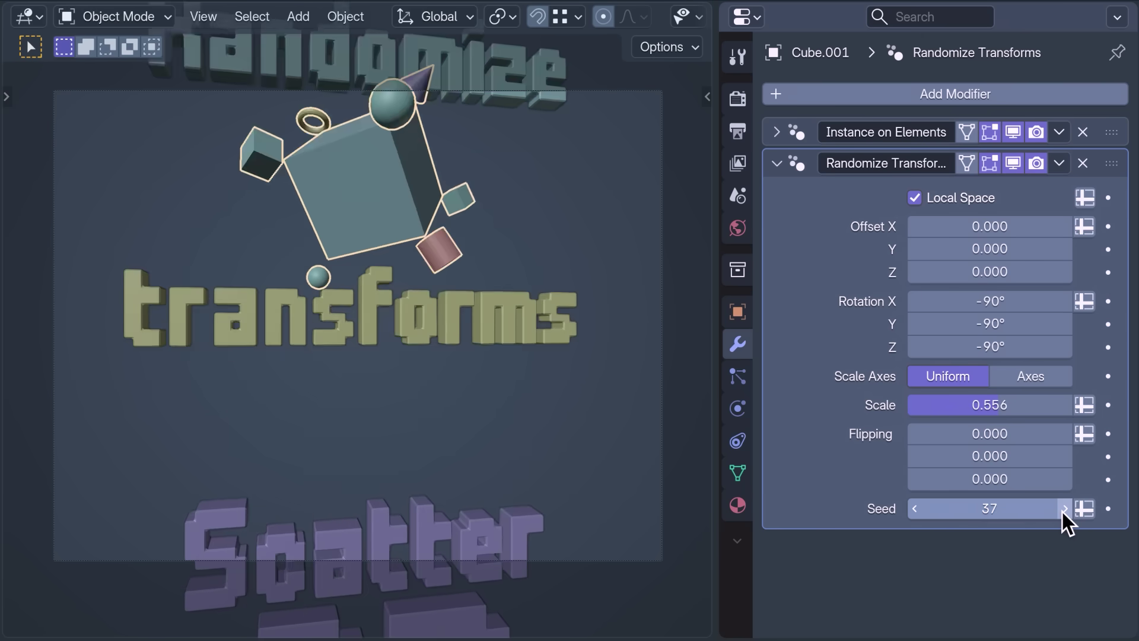
left_click(1064, 509)
left_click(1065, 509)
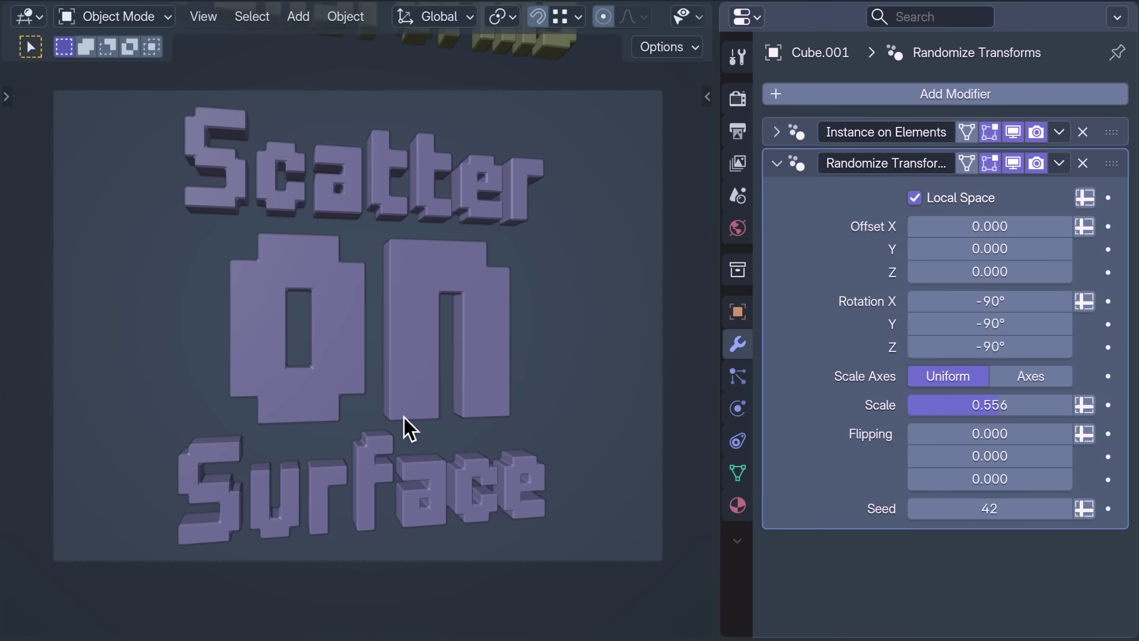
- Add a Scatter on Surface modifier to the Scatter On Surface text using 'shapes collection'
left_click(396, 382)
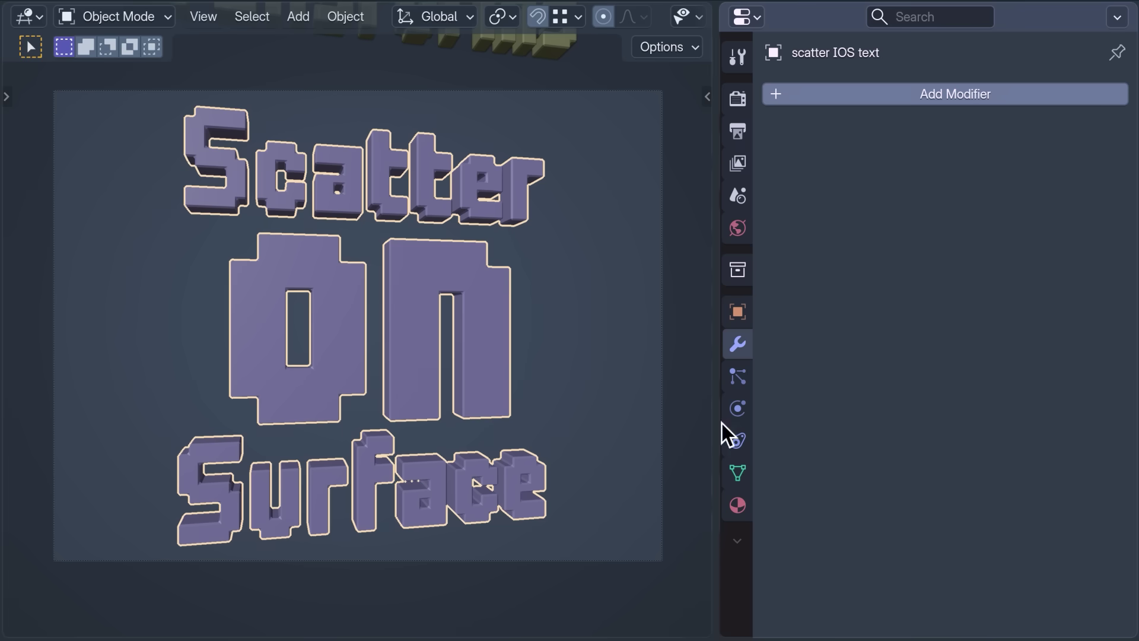
left_click(846, 98)
mouse_move(846, 105)
left_click(1062, 383)
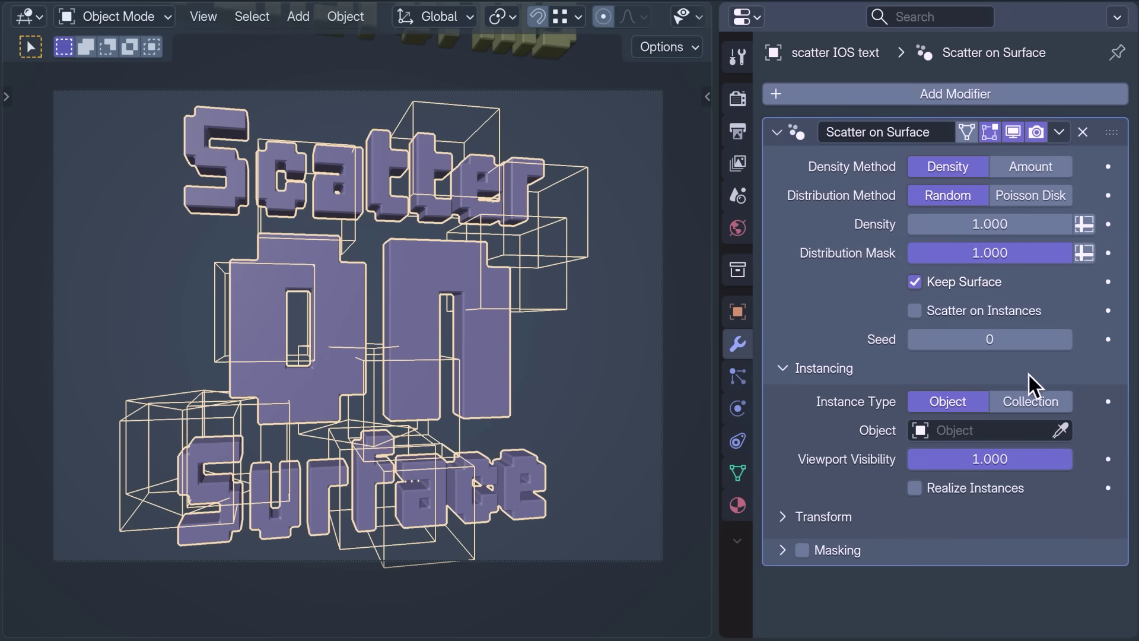
left_click(1030, 401)
left_click(1024, 433)
type("shap")
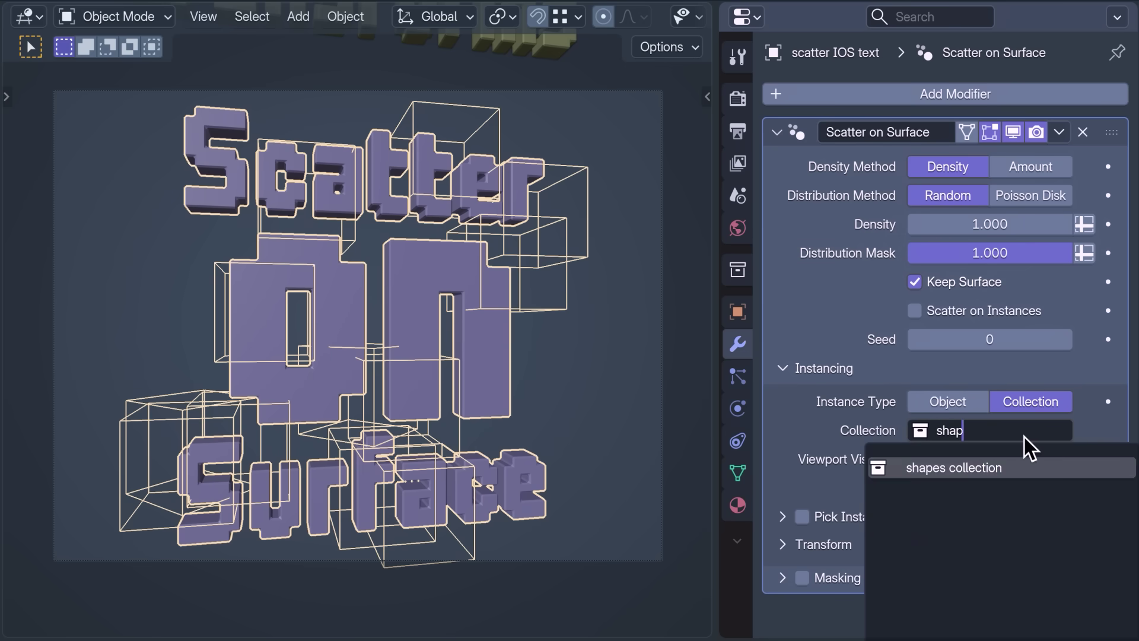
left_click(1032, 474)
- Scale the scattered instances to 0.150 on all axes and enable Pick Instance
left_click(782, 545)
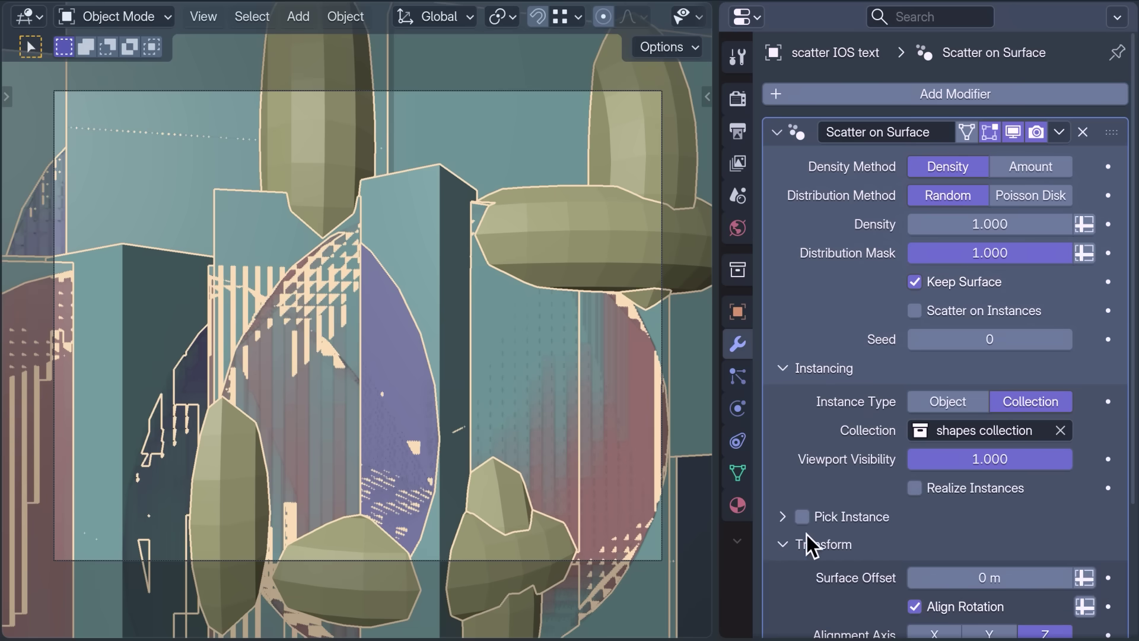
scroll(889, 535, "down", 5)
left_click_drag(1038, 511, 1037, 557)
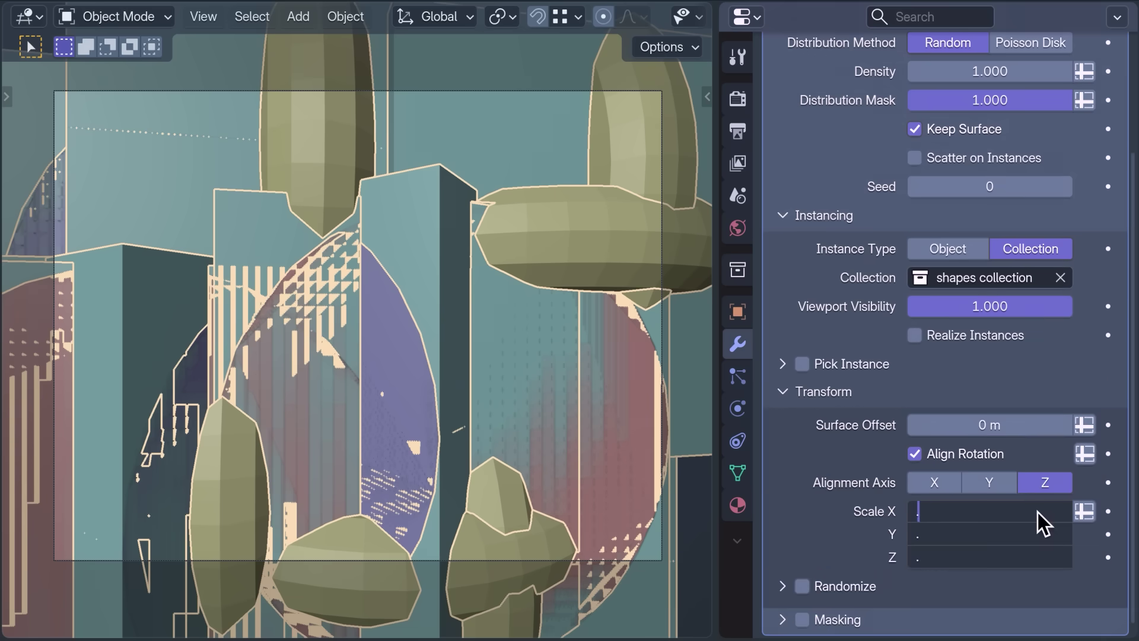
type(".15")
key("Return")
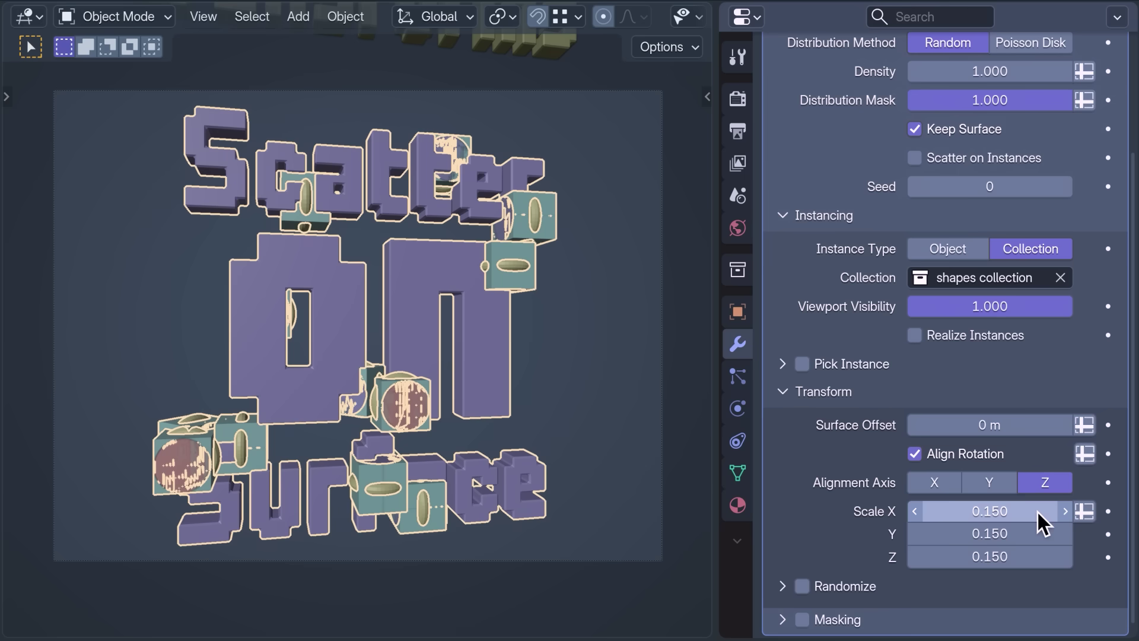
left_click(803, 364)
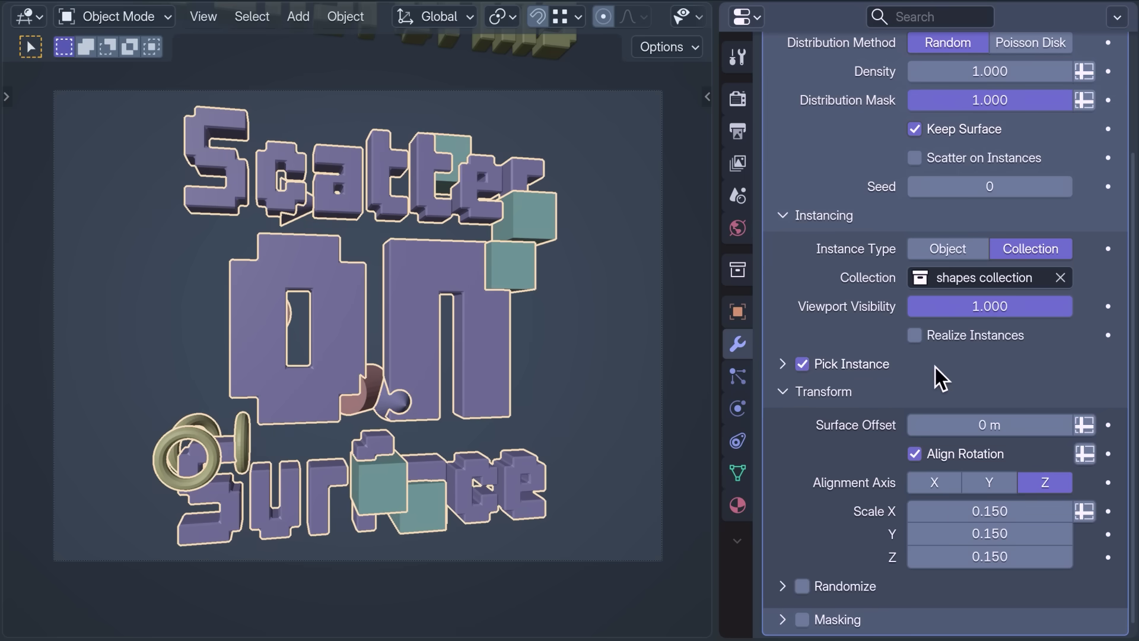
scroll(936, 367, "up", 5)
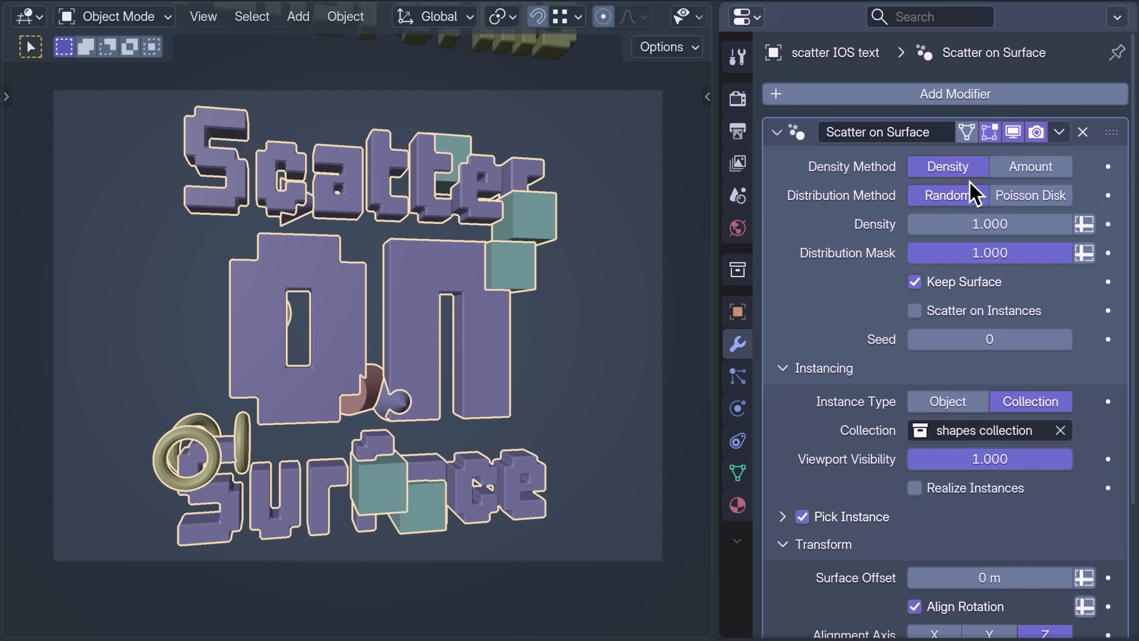
- Keep density-based scattering and switch the distribution method to Poisson Disk
left_click(1032, 167)
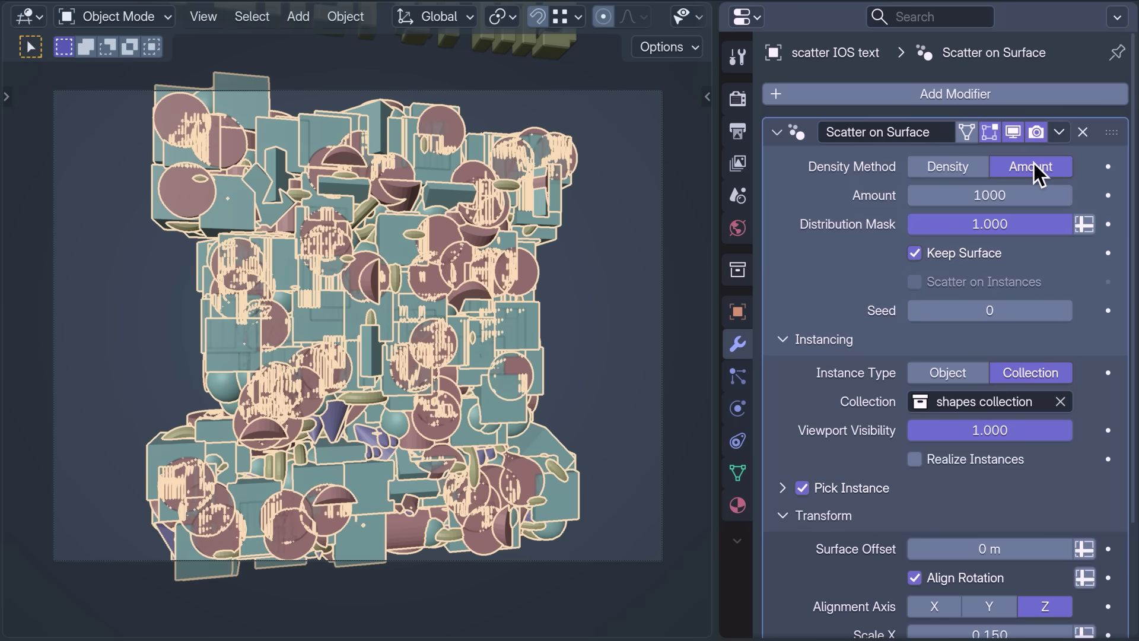
left_click(945, 172)
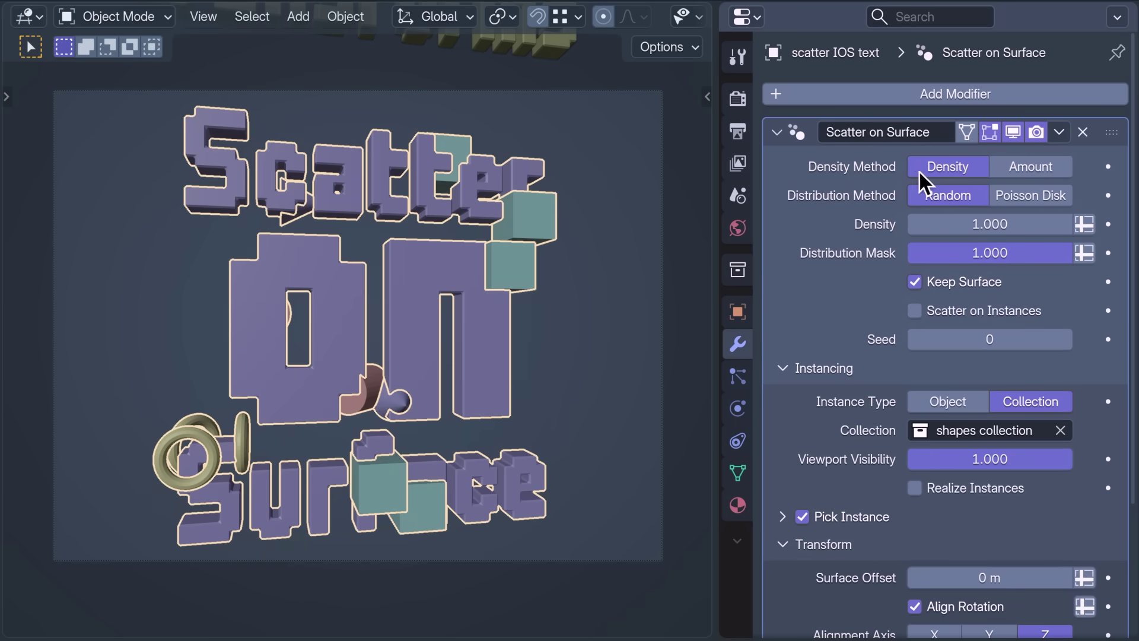
left_click(1038, 196)
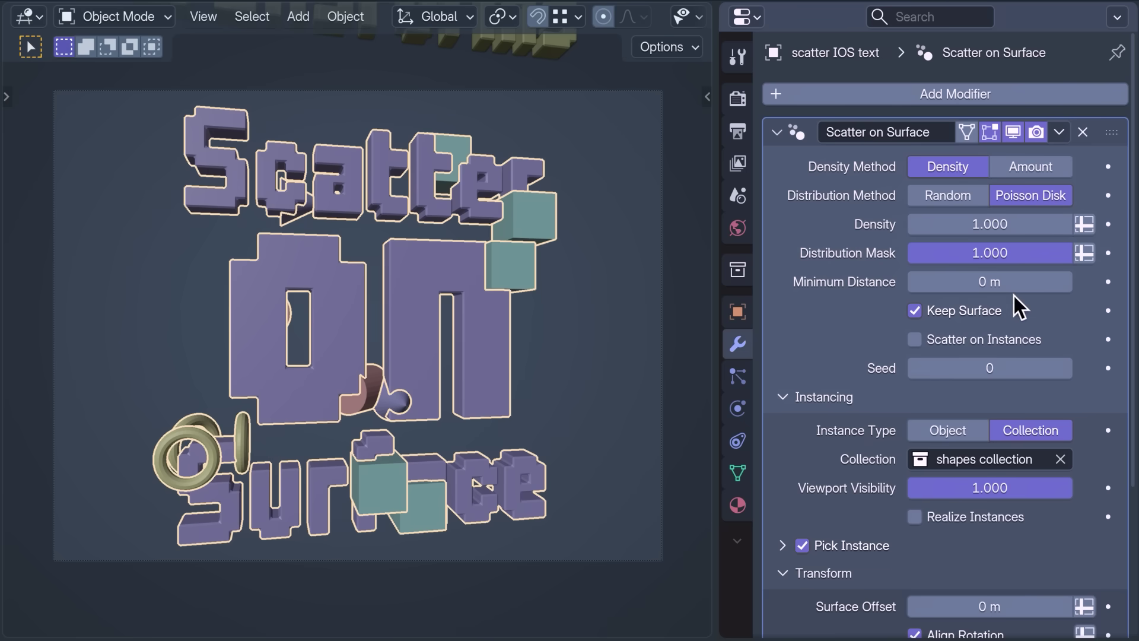
left_click_drag(989, 288, 988, 287)
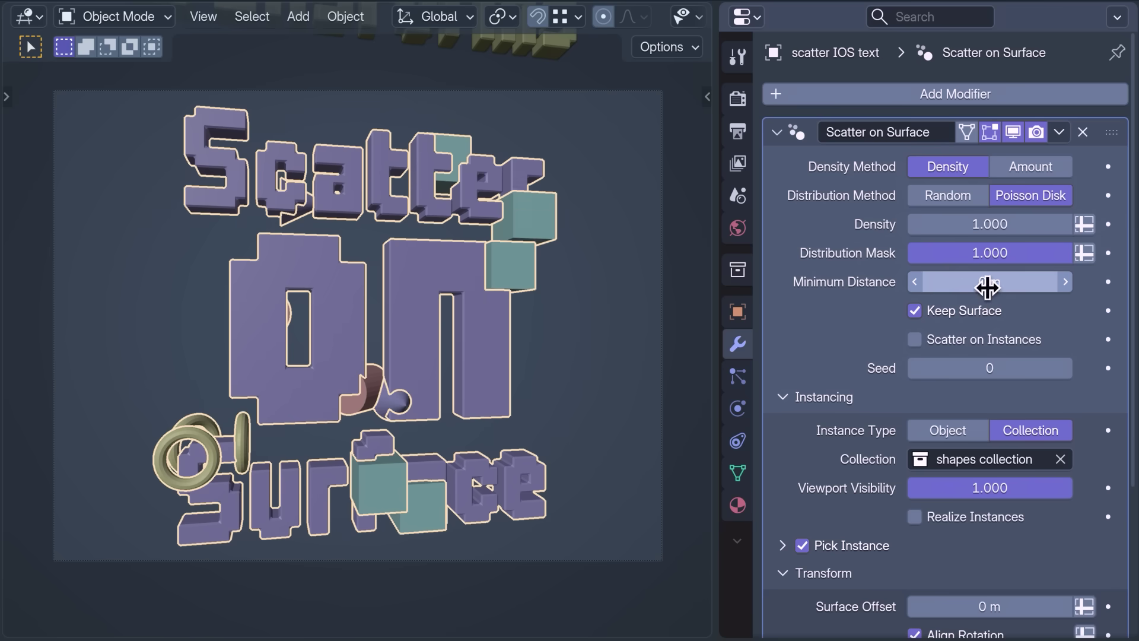
- Set the density to 30 and shrink the instances to 0.05 on all axes
left_click(1048, 226)
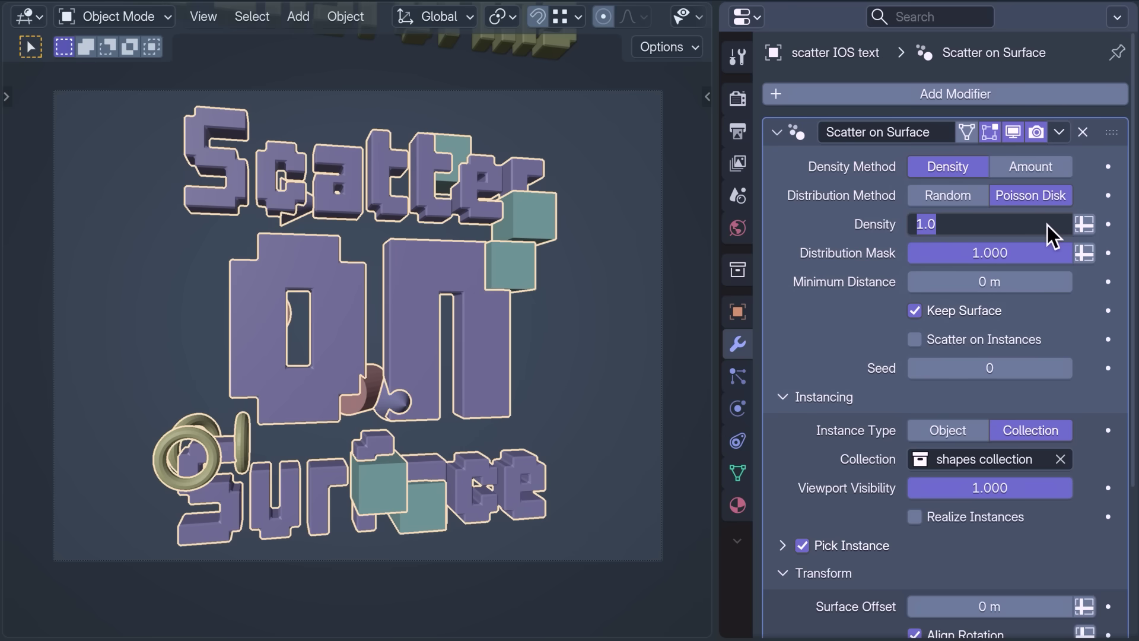
type("30")
key("Return")
scroll(919, 546, "down", 5)
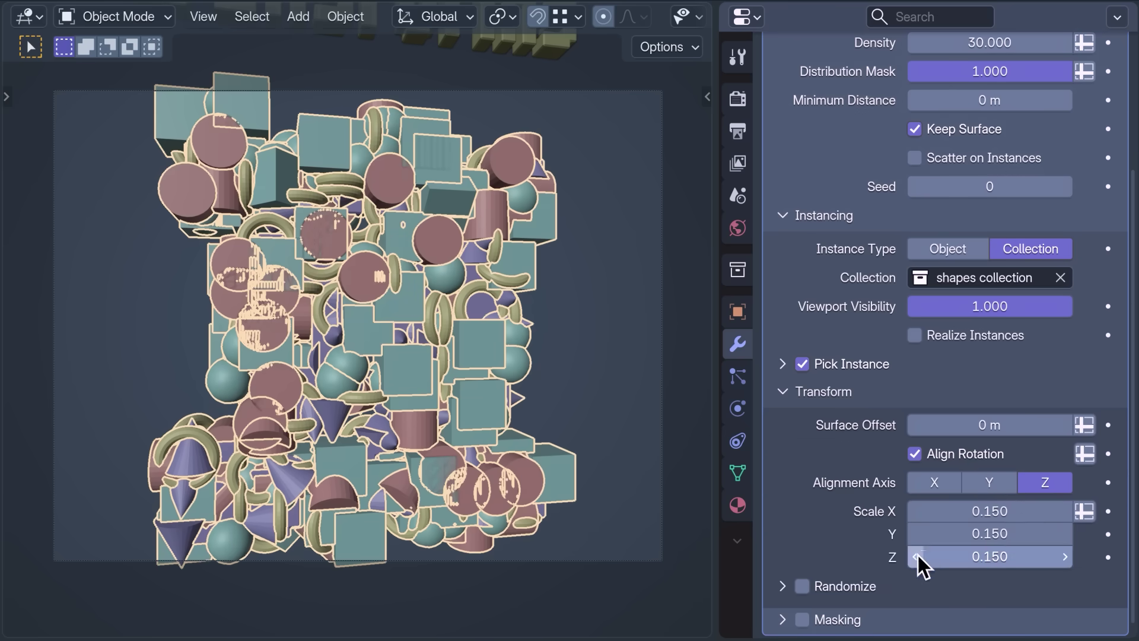
left_click_drag(917, 554, 1024, 511)
type(".05")
key("Return")
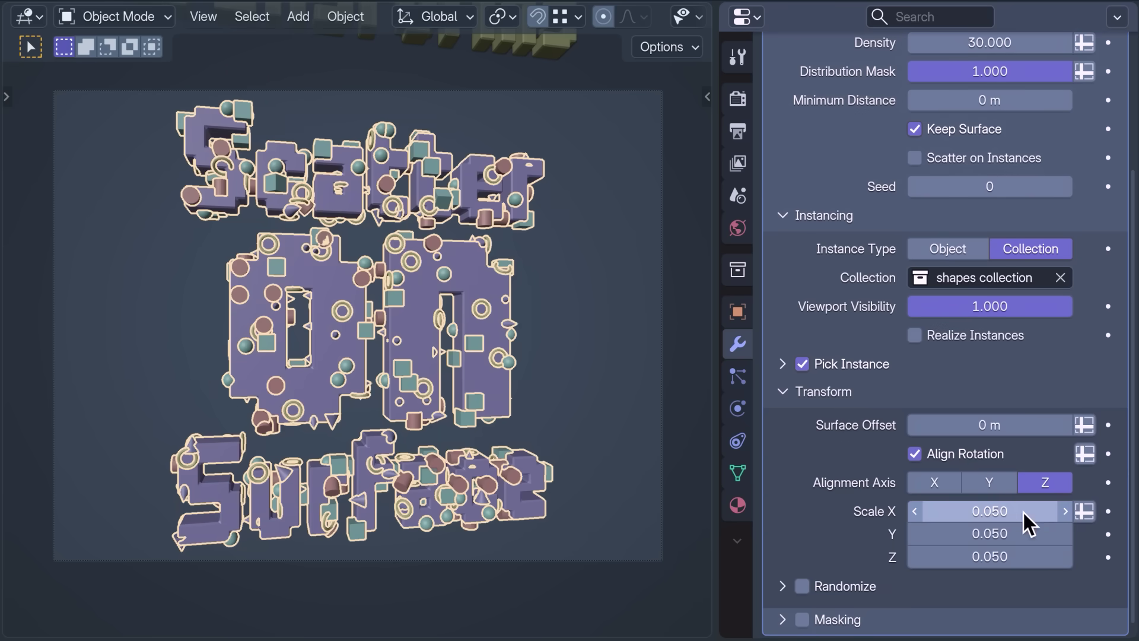
scroll(1060, 140, "up", 3)
scroll(1069, 154, "up", 3)
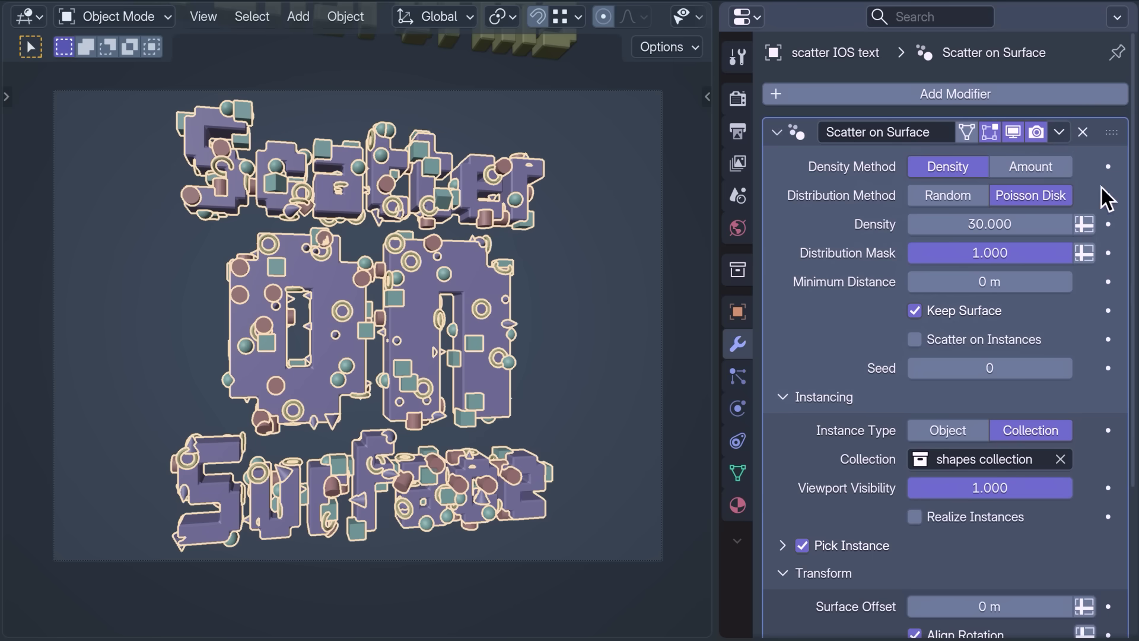
- Raise the scatter density to 80 and preview the distribution mask's effect
left_click(954, 224)
type("80")
key("Return")
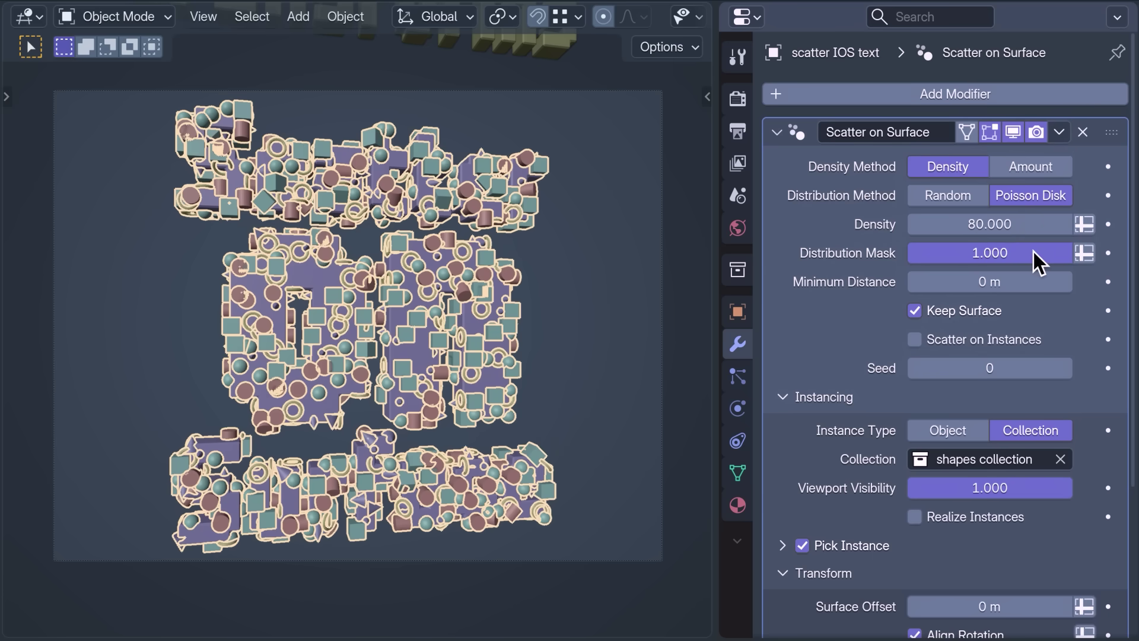
left_click_drag(1034, 251, 1059, 253)
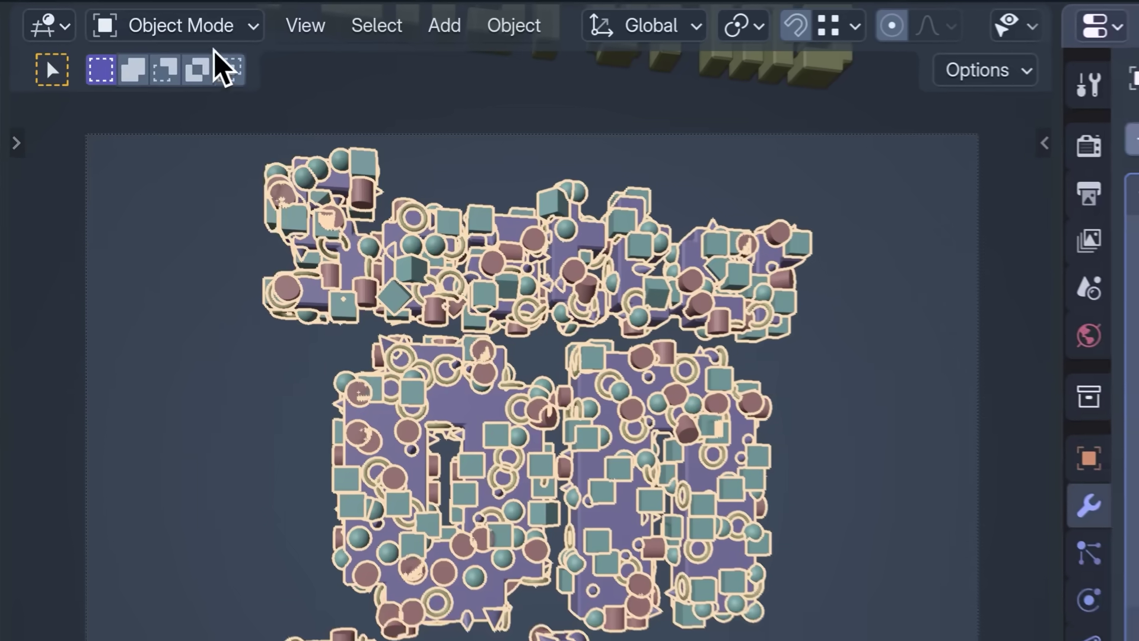
- Enter Weight Paint mode and add a vertex group named 'scatter'
left_click(149, 19)
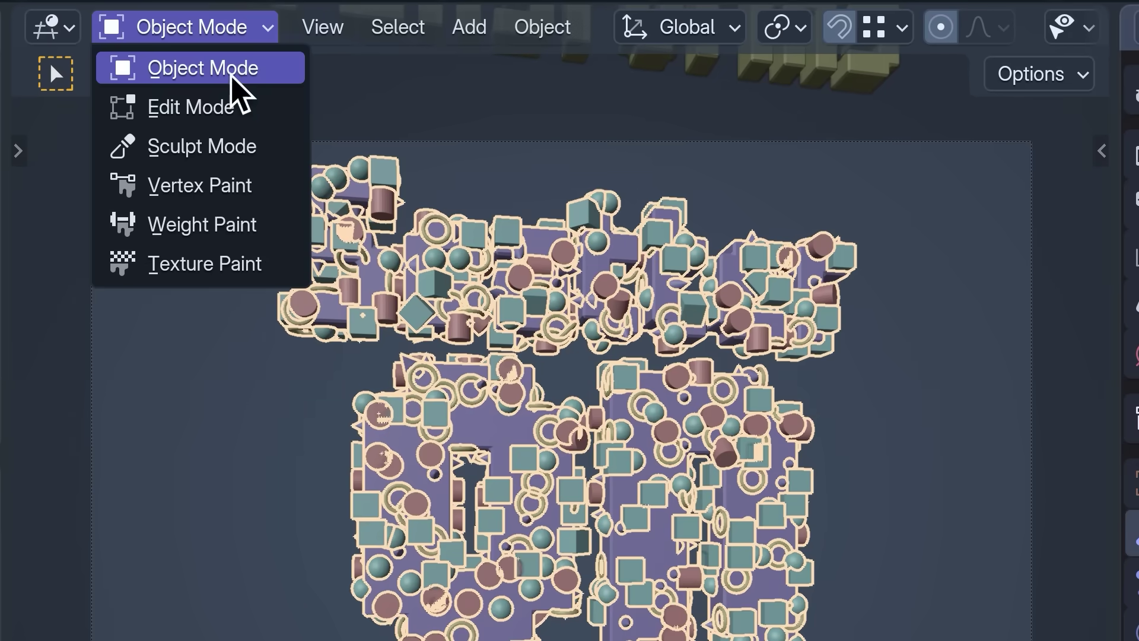
left_click(285, 226)
left_click(759, 27)
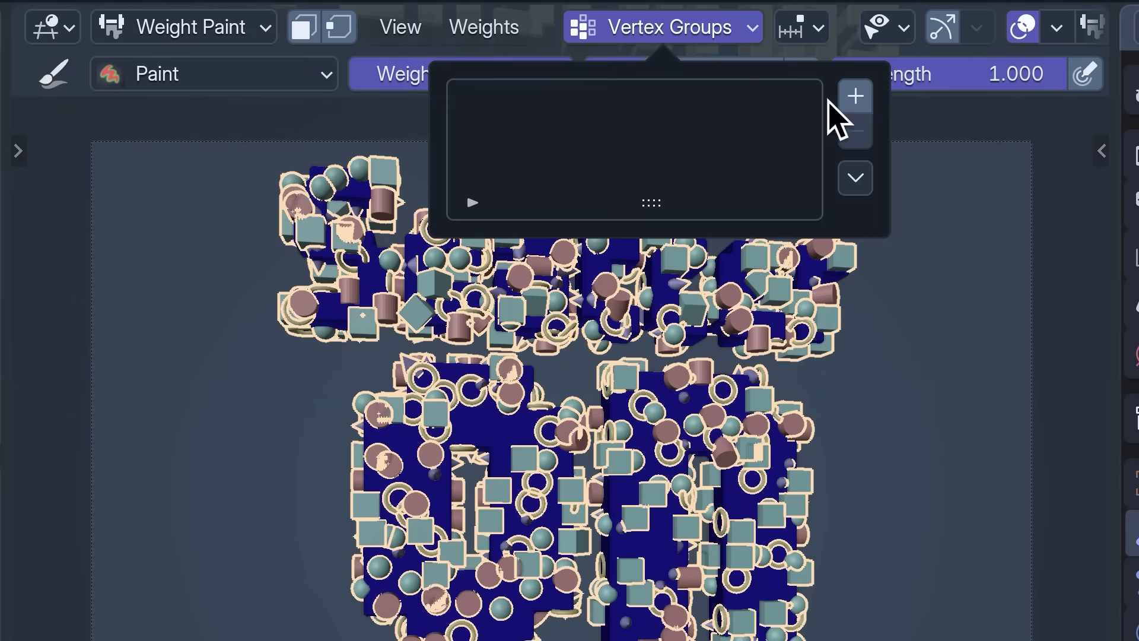
left_click(855, 97)
double_click(751, 105)
type("scatter")
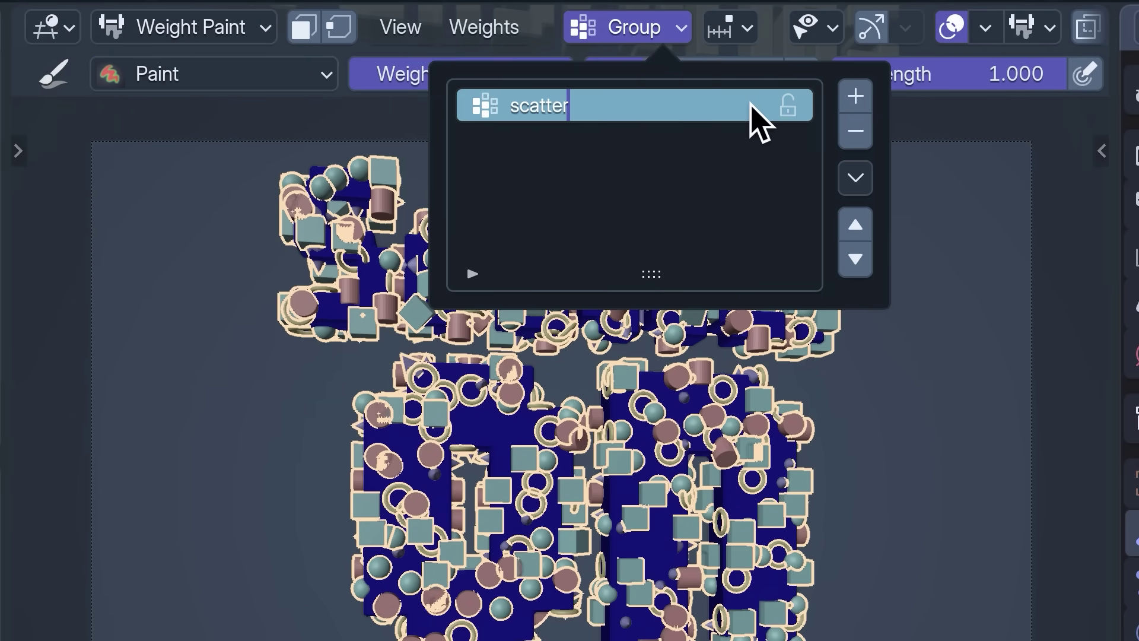
key("Return")
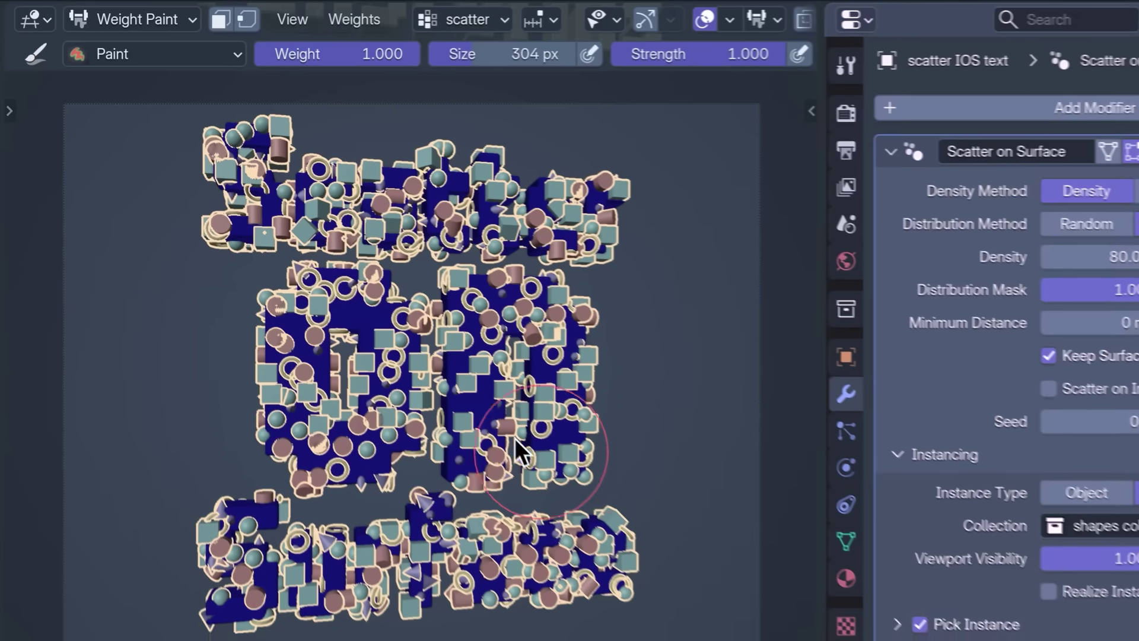
- Paint weight across several letters, then return to Object Mode
left_click_drag(569, 342, 650, 554)
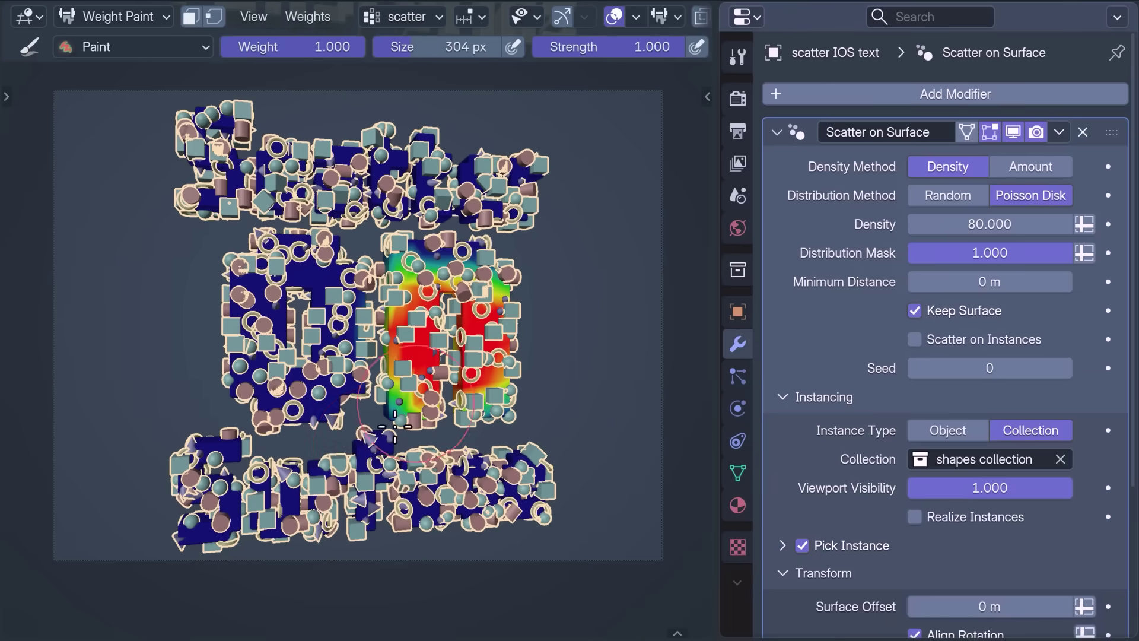
left_click_drag(331, 496, 288, 511)
mouse_move(241, 364)
left_mouse_down()
mouse_move(297, 391)
mouse_move(297, 440)
mouse_move(329, 428)
mouse_move(272, 395)
mouse_move(277, 449)
mouse_move(299, 457)
left_mouse_up()
left_click(151, 16)
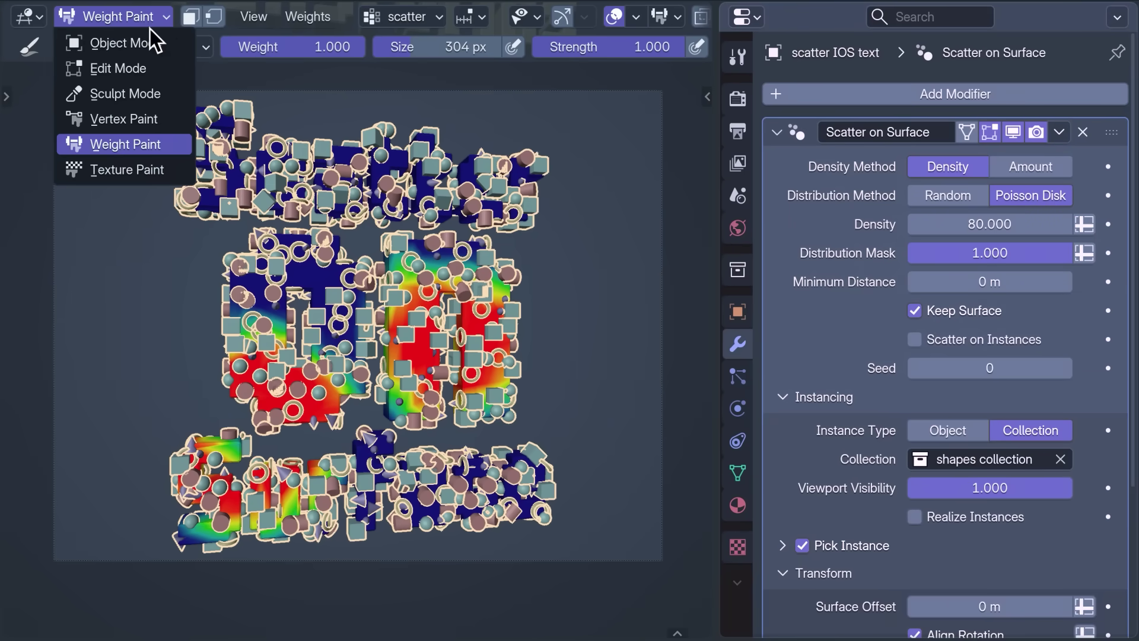
left_click(156, 44)
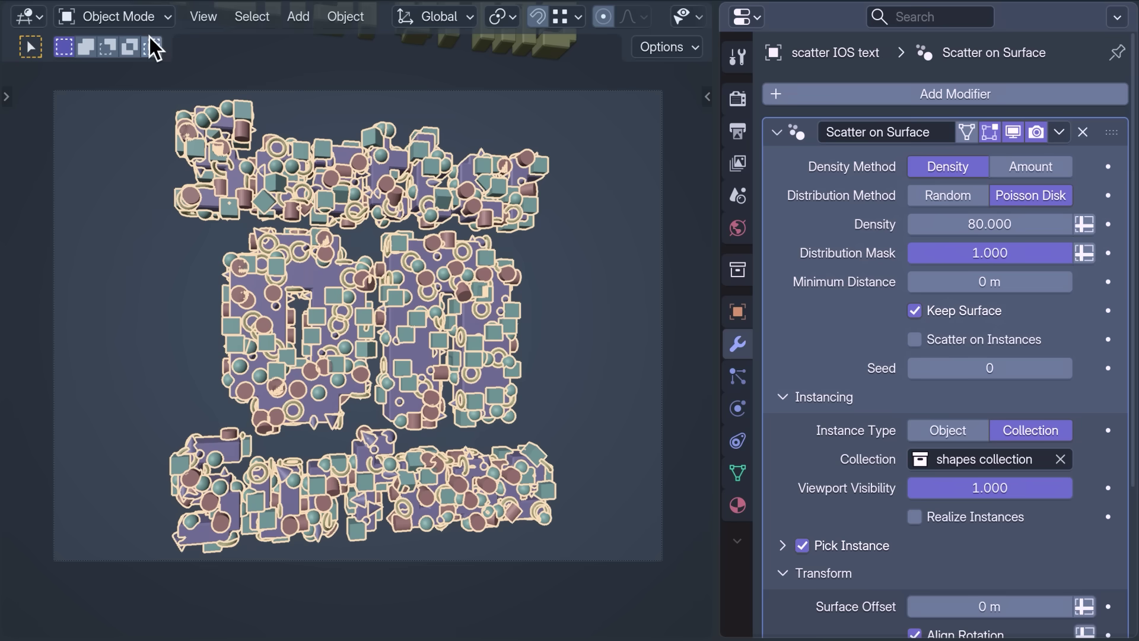
- Set the scatter's Distribution Mask to use the 'scatter' attribute
left_click(1084, 253)
left_click(1066, 251)
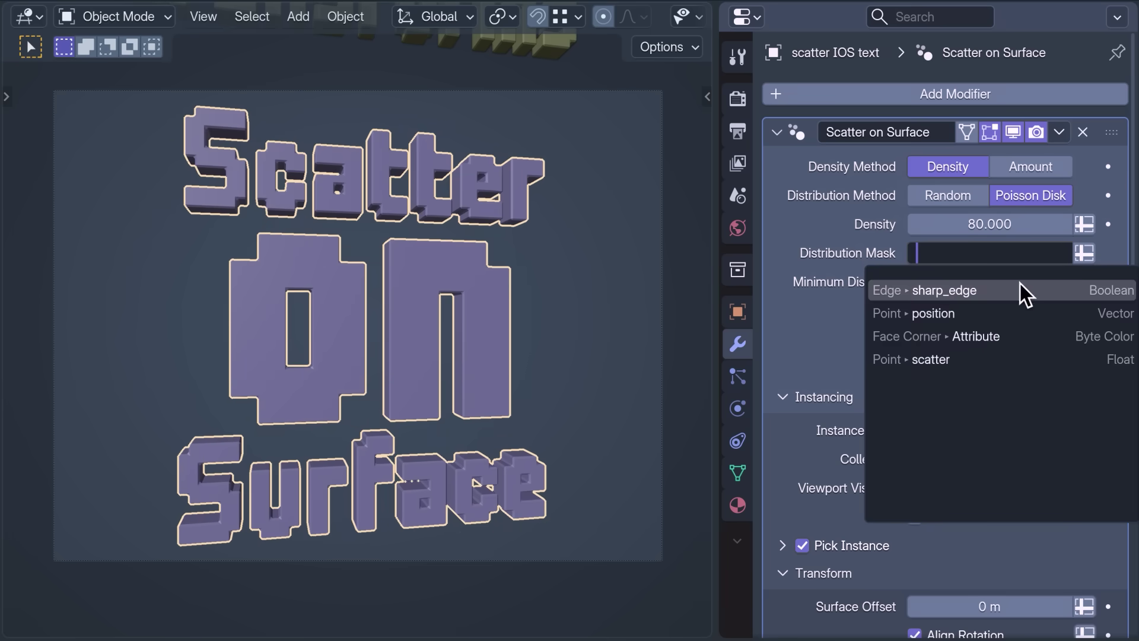
left_click(986, 360)
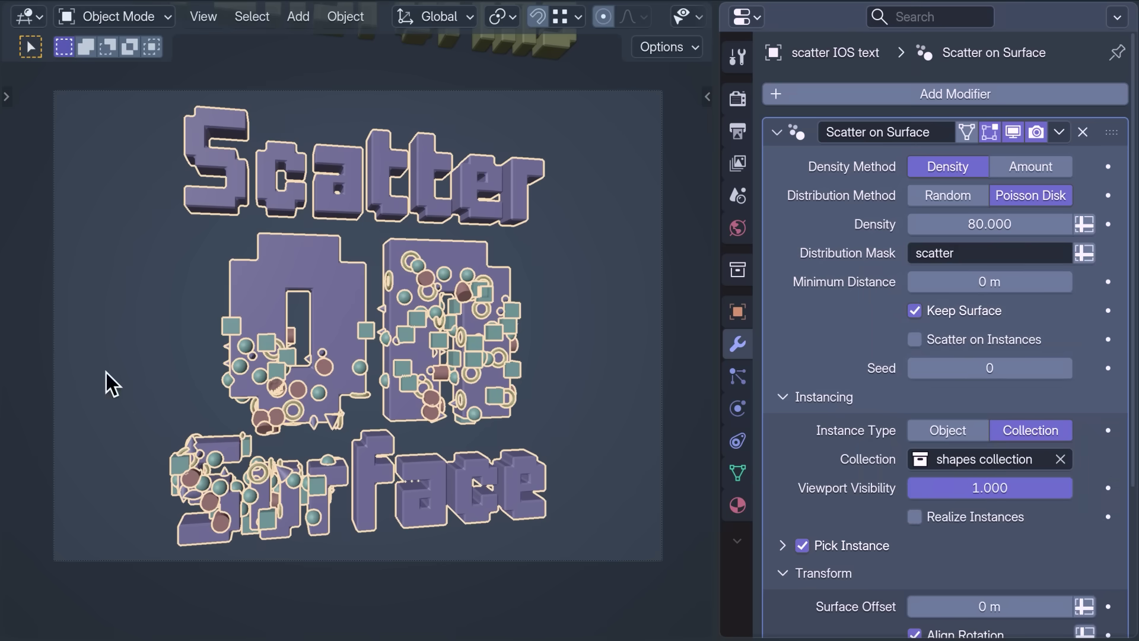
- In Weight Paint mode, paint weight across the top of Scatter and end of Surface, then return to Object Mode
left_click(134, 17)
left_click(121, 141)
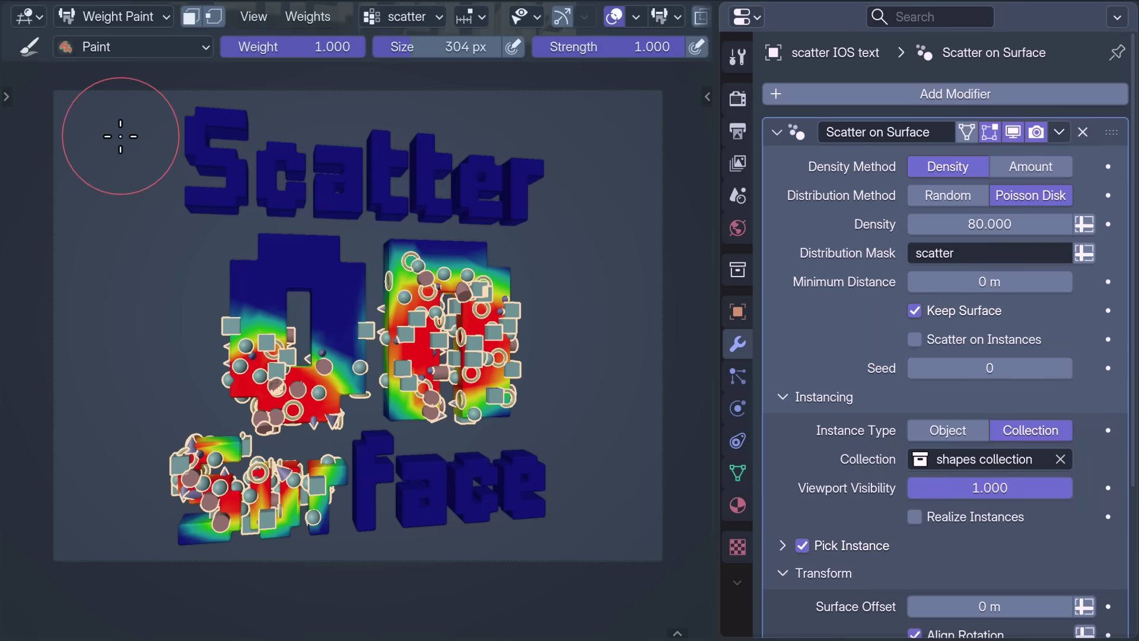
mouse_move(285, 196)
left_mouse_down()
mouse_move(368, 196)
mouse_move(215, 193)
left_mouse_up()
mouse_move(481, 421)
left_mouse_down()
mouse_move(492, 491)
mouse_move(416, 504)
mouse_move(385, 493)
mouse_move(350, 410)
mouse_move(346, 338)
mouse_move(309, 329)
left_mouse_up()
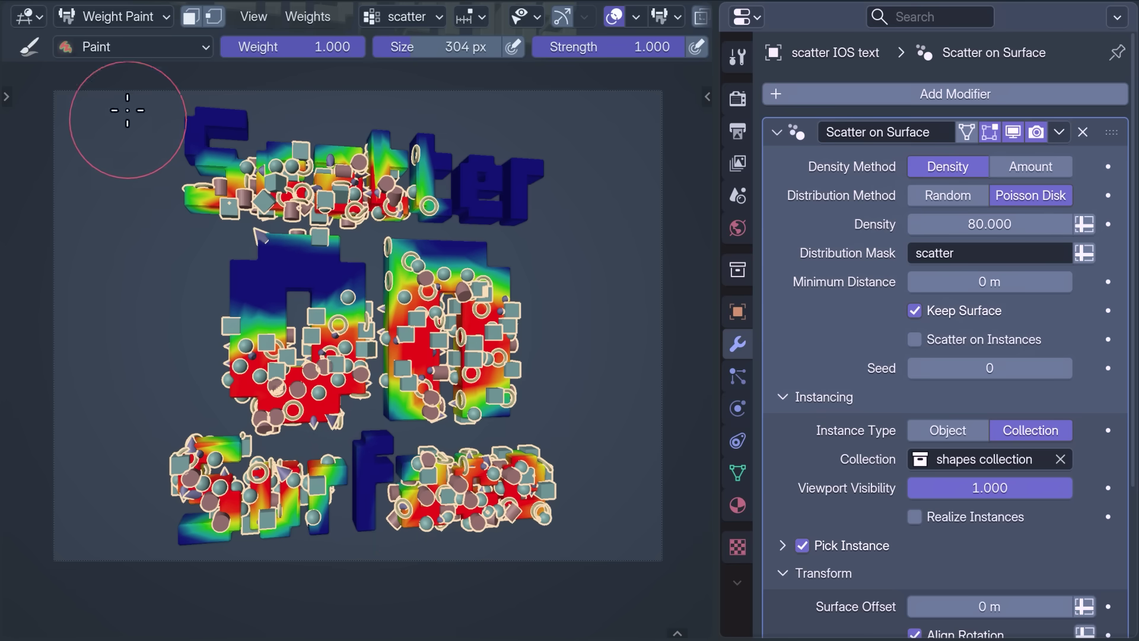
left_click(118, 17)
left_click(114, 41)
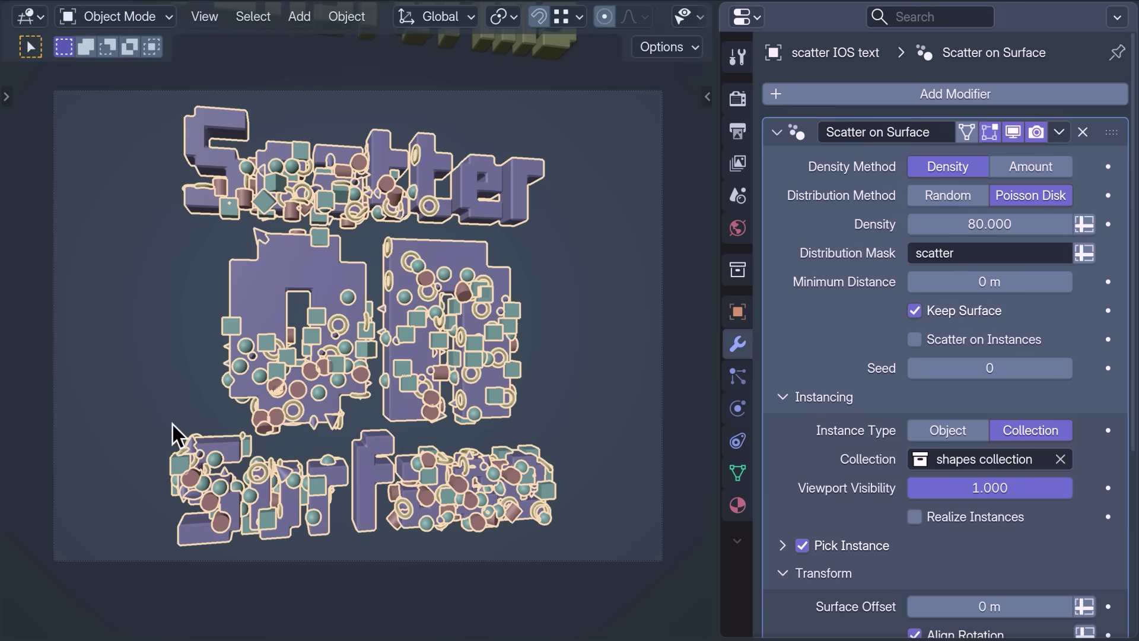
- Reveal the Scatter on Surface Randomize settings, with offsets at 0.000 and rotation 0°
scroll(814, 335, "down", 6)
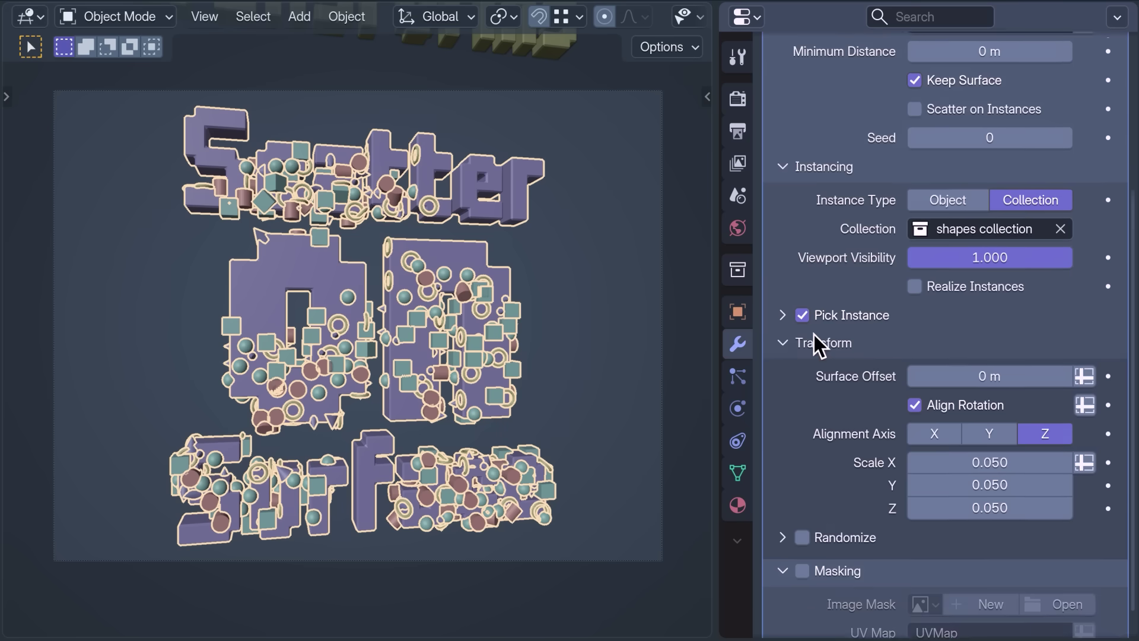
scroll(814, 344, "down", 1)
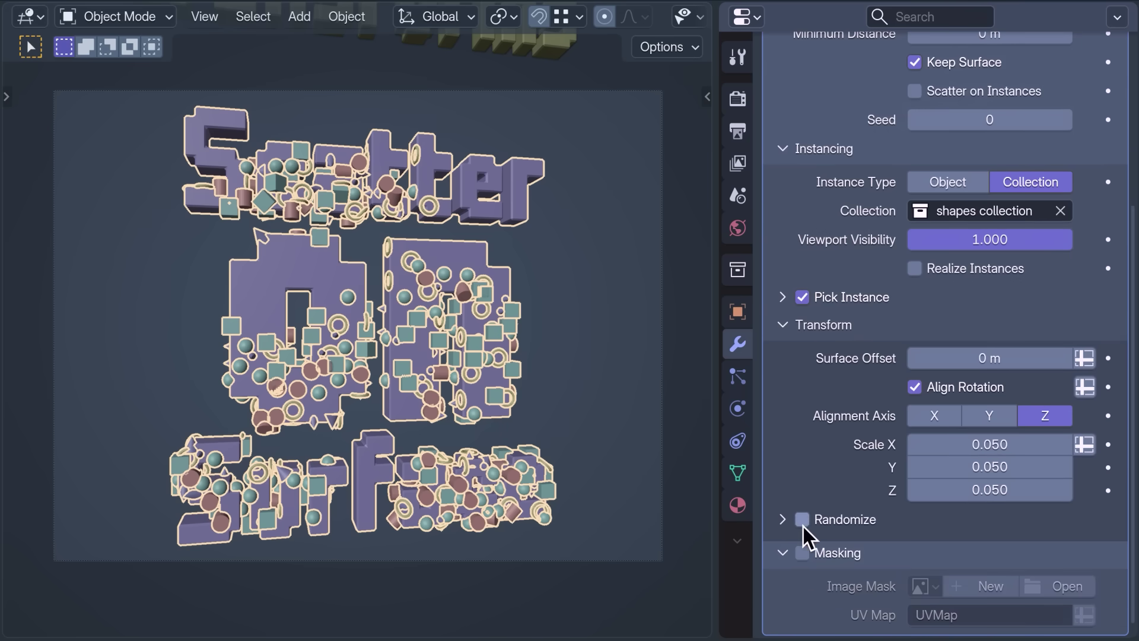
left_click(783, 521)
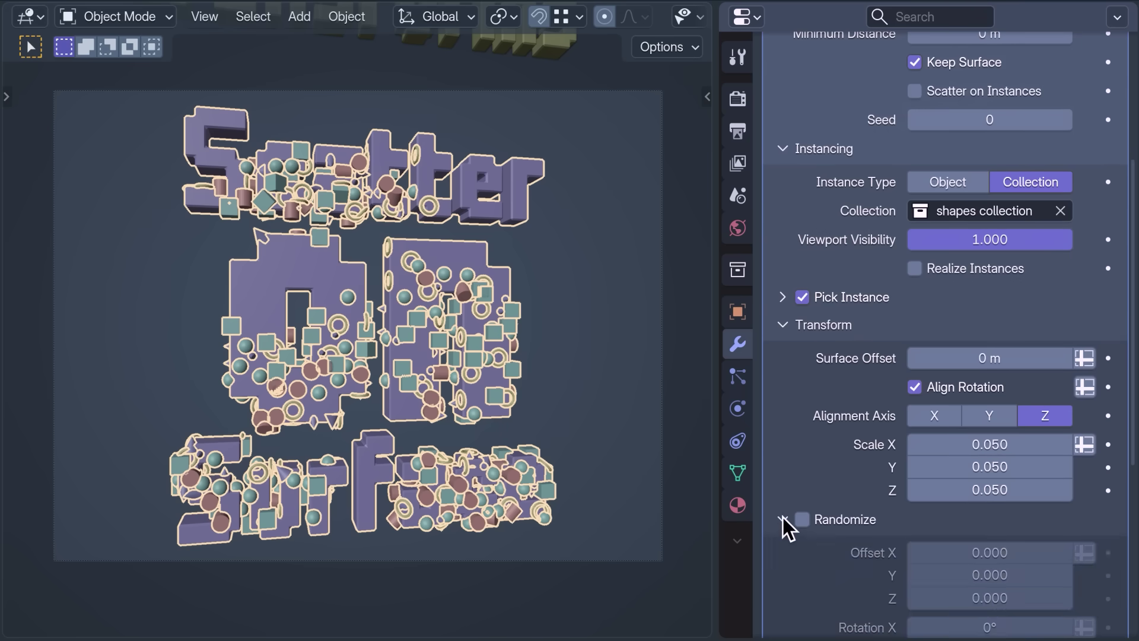
scroll(782, 517, "down", 8)
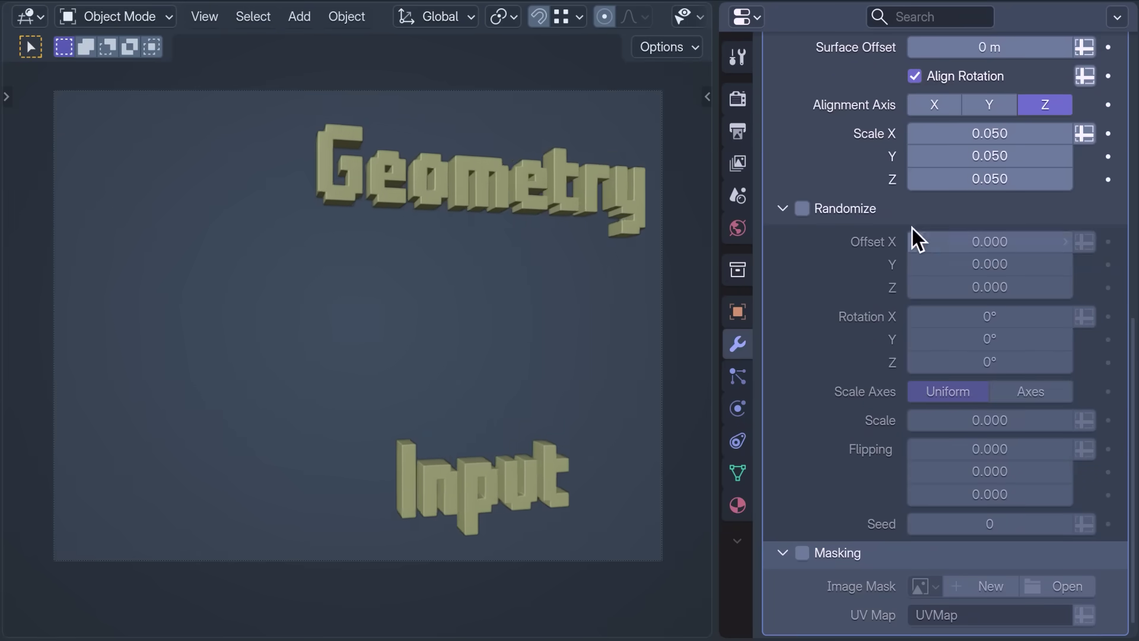
- Add a Geometry Input modifier to the Geometry Input text object
left_click(347, 201)
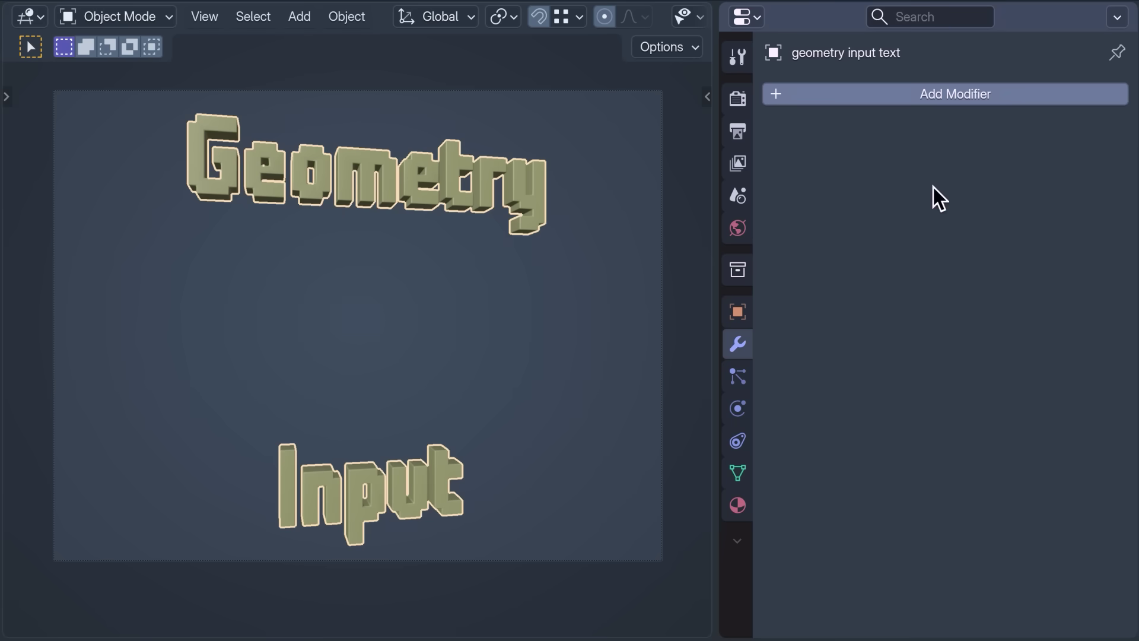
left_click(903, 106)
mouse_move(906, 186)
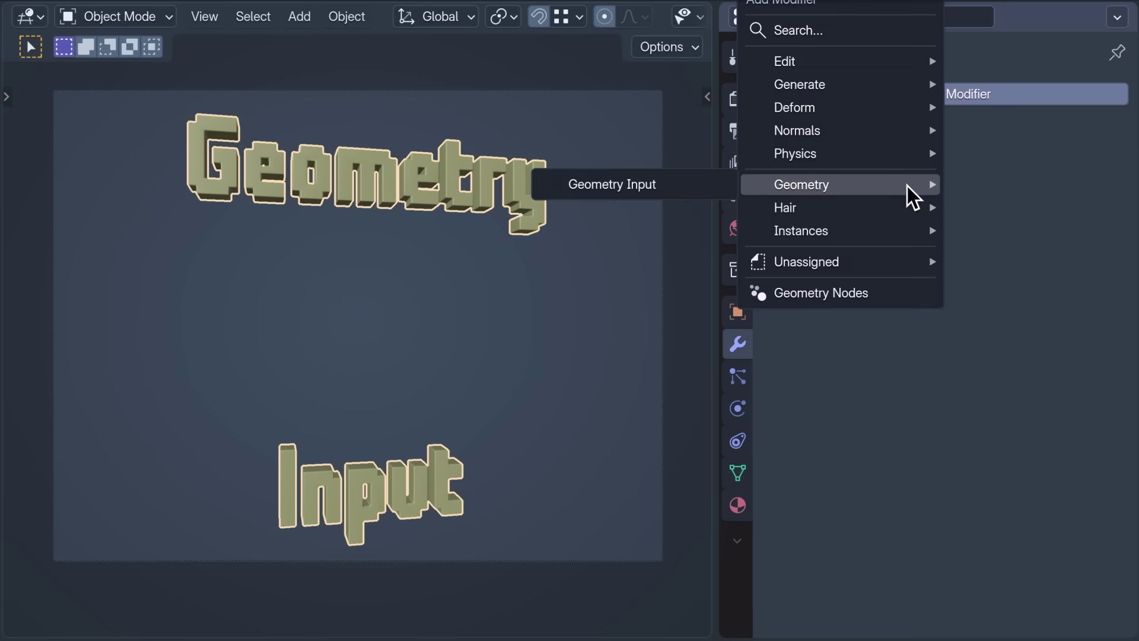
left_click(691, 185)
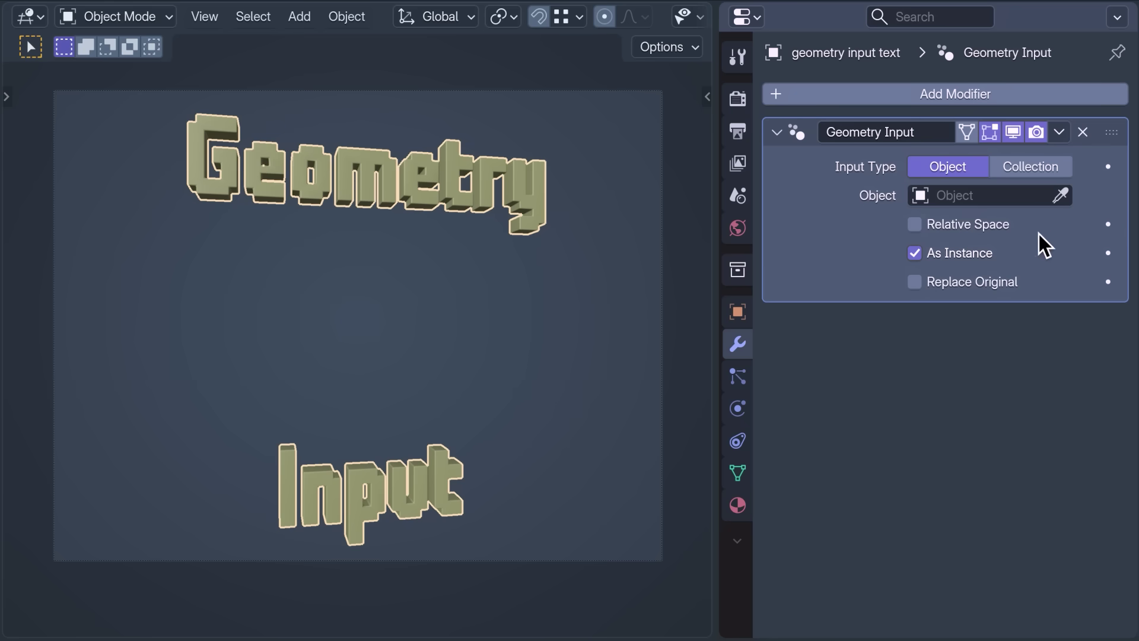
- Set the modifier's Object to 'array mesh' and enable Replace Original
left_click(1034, 201)
type("array")
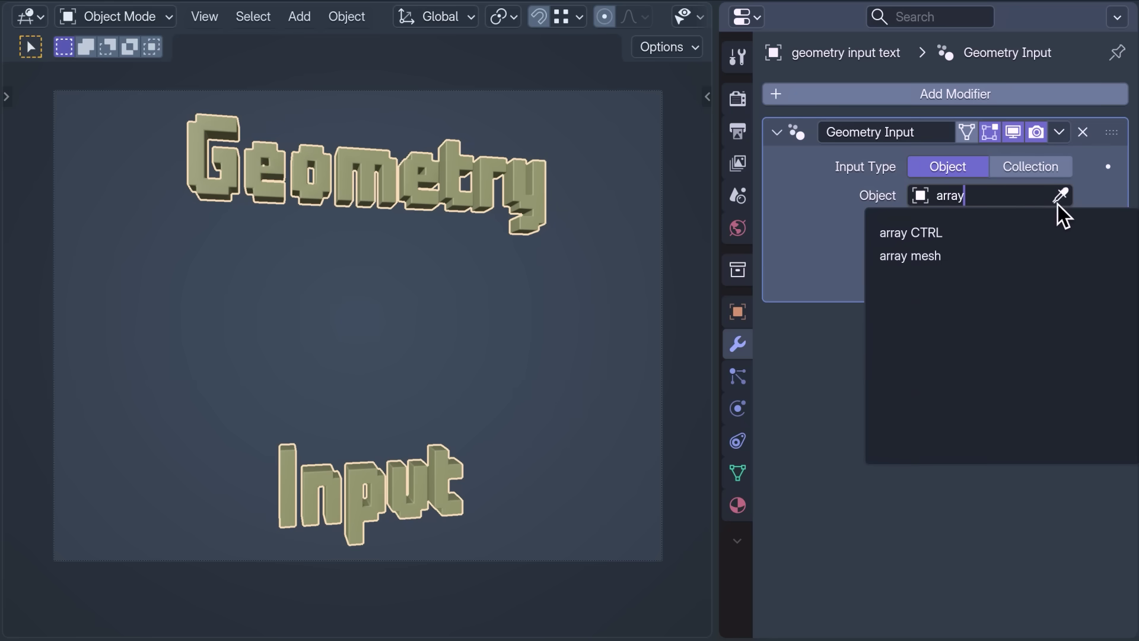
left_click(1088, 255)
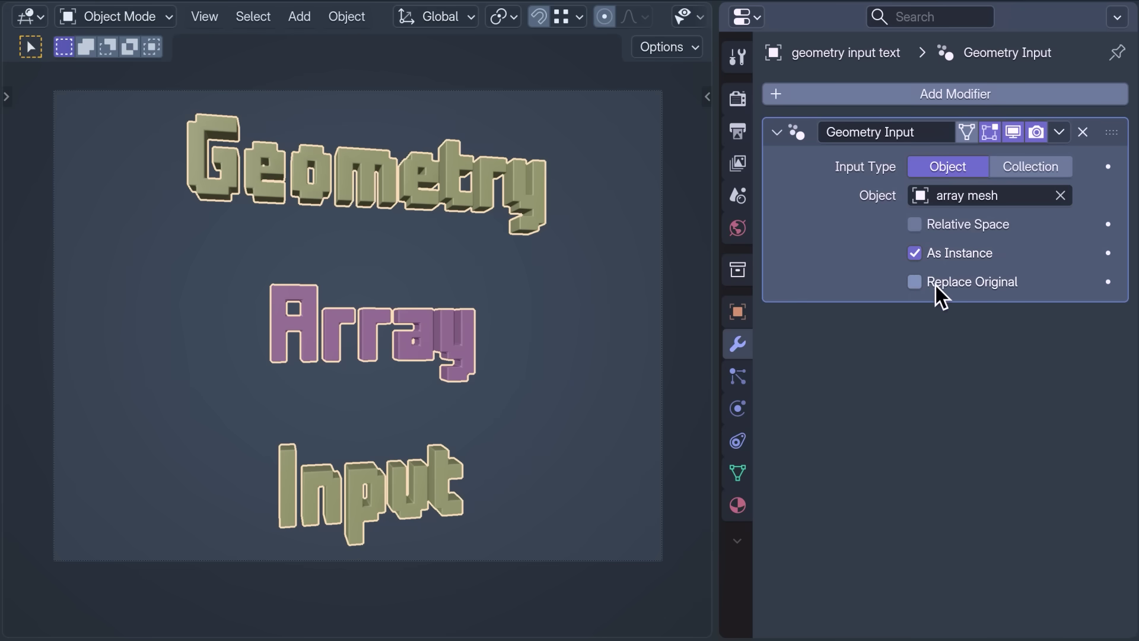
left_click(915, 283)
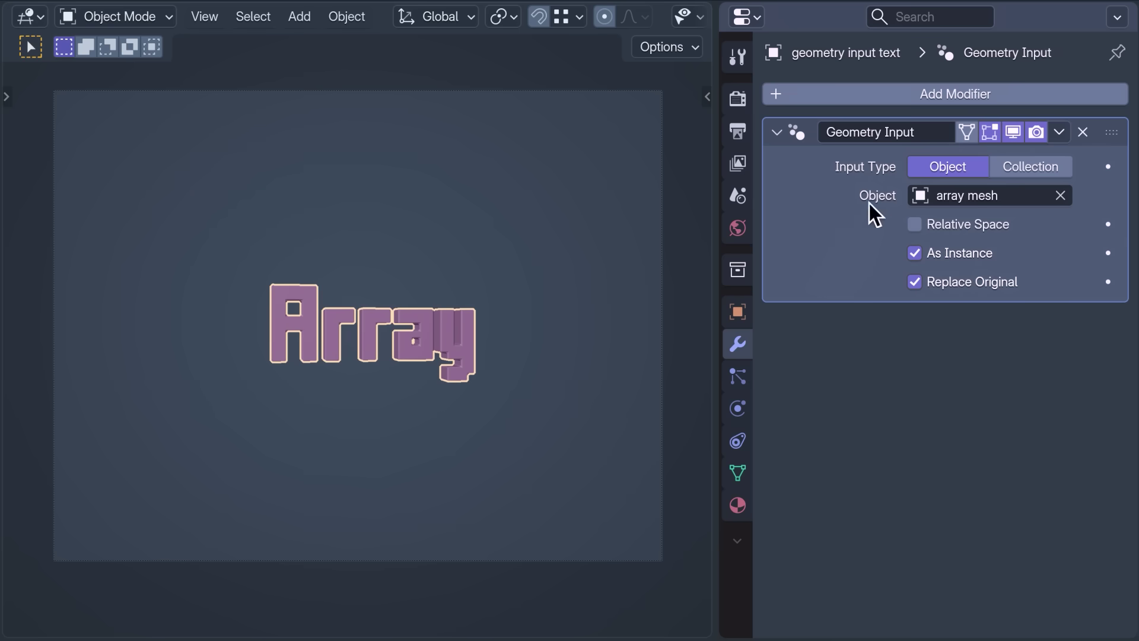
left_click(876, 98)
mouse_move(878, 86)
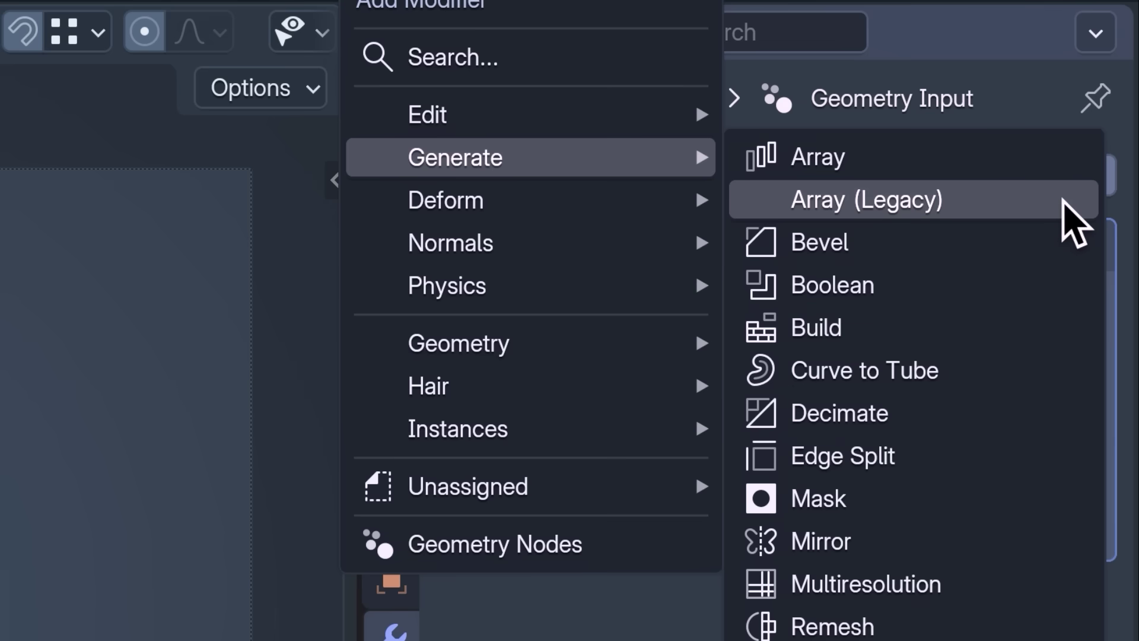
- Add an Array modifier with Offset X 1.27, collapsing the Geometry Input panel
left_click(1067, 162)
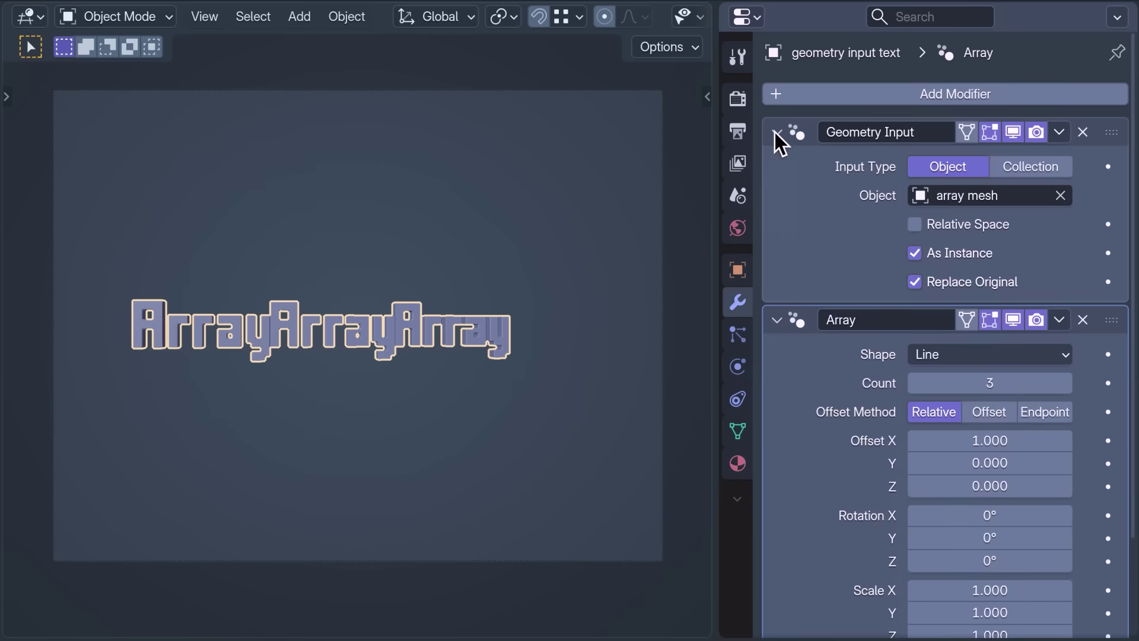
left_click(676, 170)
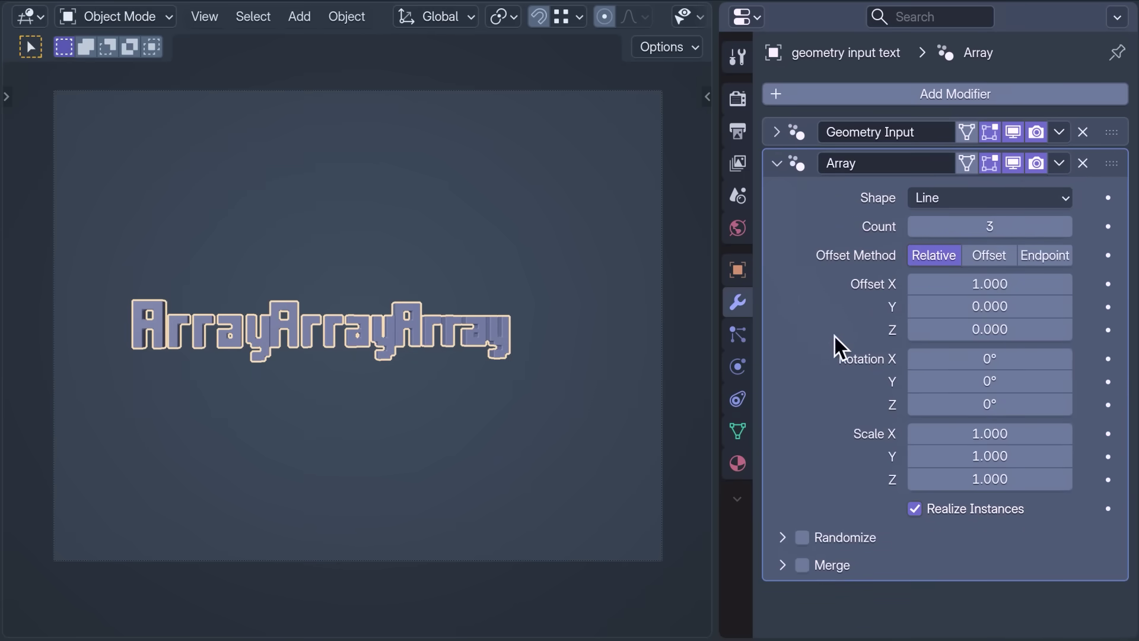
left_click(1032, 286)
type("1.27")
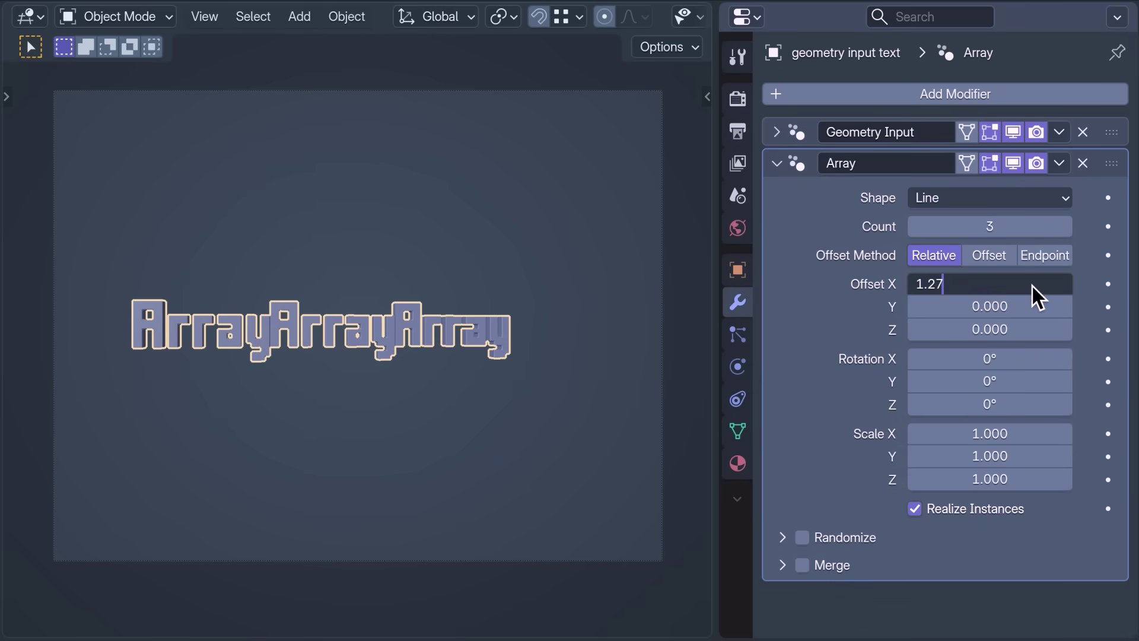
key("Return")
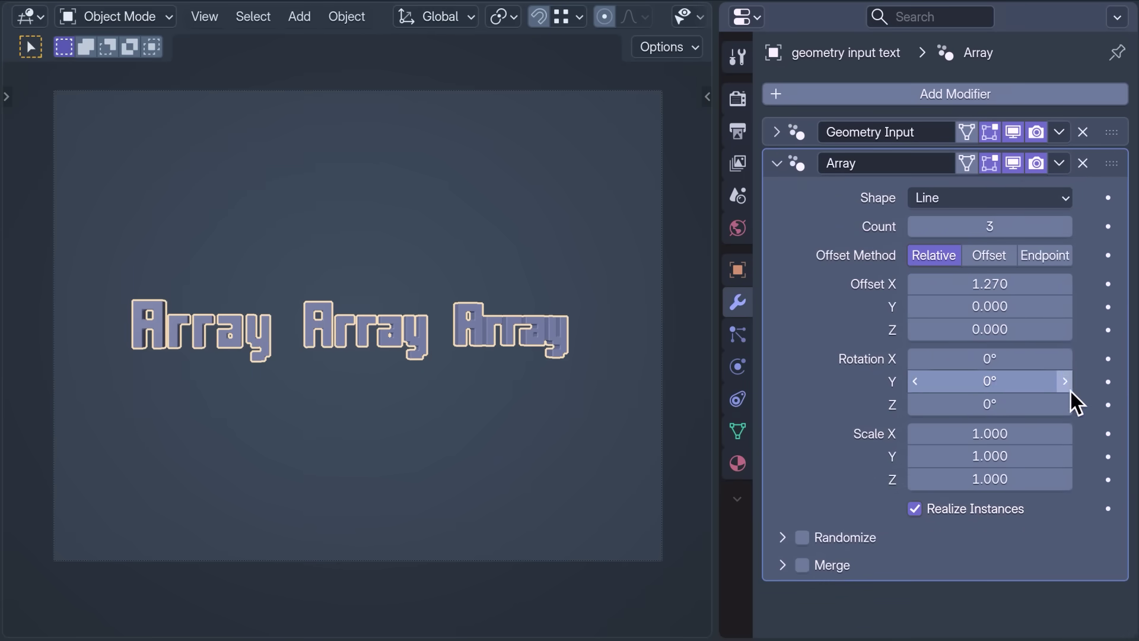
- Give each array copy a -22.8° Z rotation and a uniform scale of 1.3
left_click_drag(1071, 403, 994, 404)
left_click_drag(1042, 433, 1042, 478)
type("1.3")
key("Return")
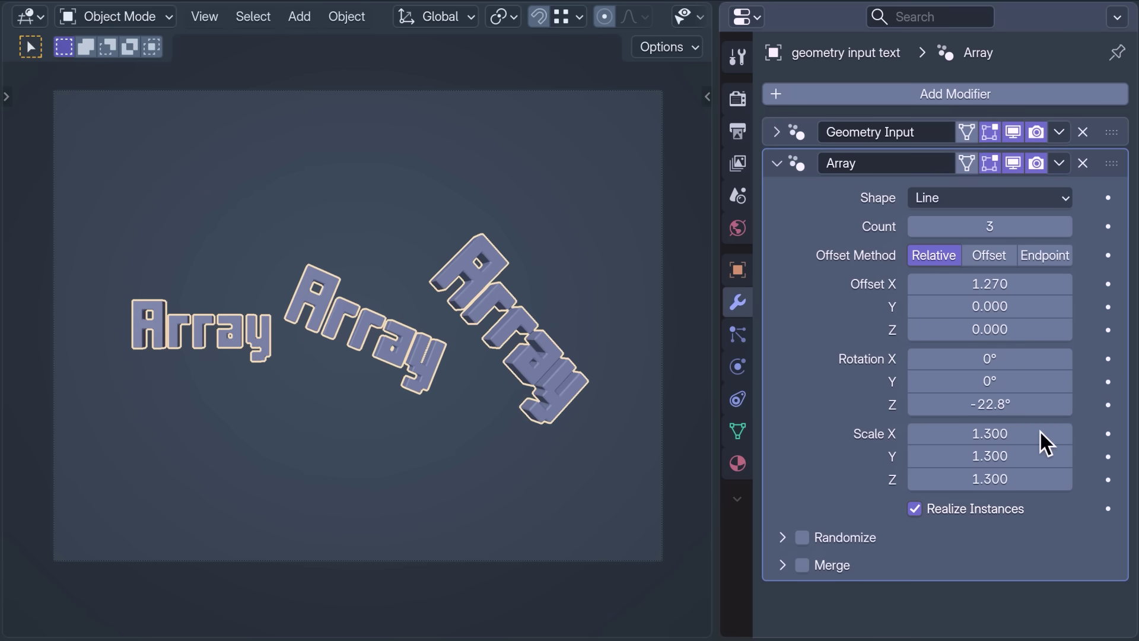
left_click(988, 201)
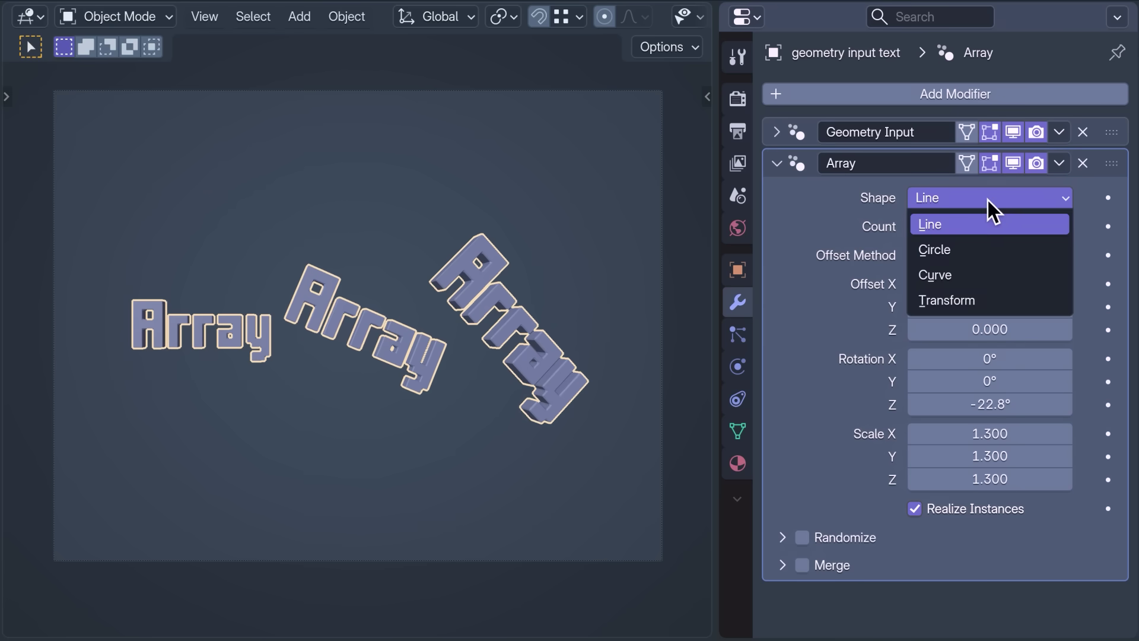
- Switch the Array shape to Circle with a 2.28 m radius and 8 copies
left_click(1014, 251)
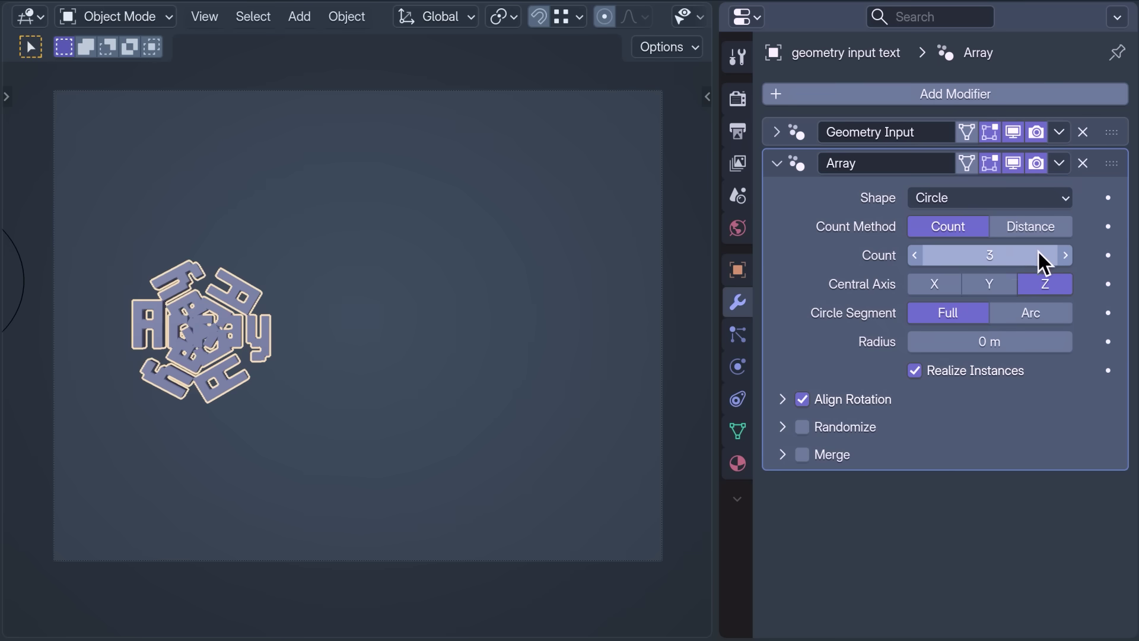
left_click_drag(989, 341, 1026, 347)
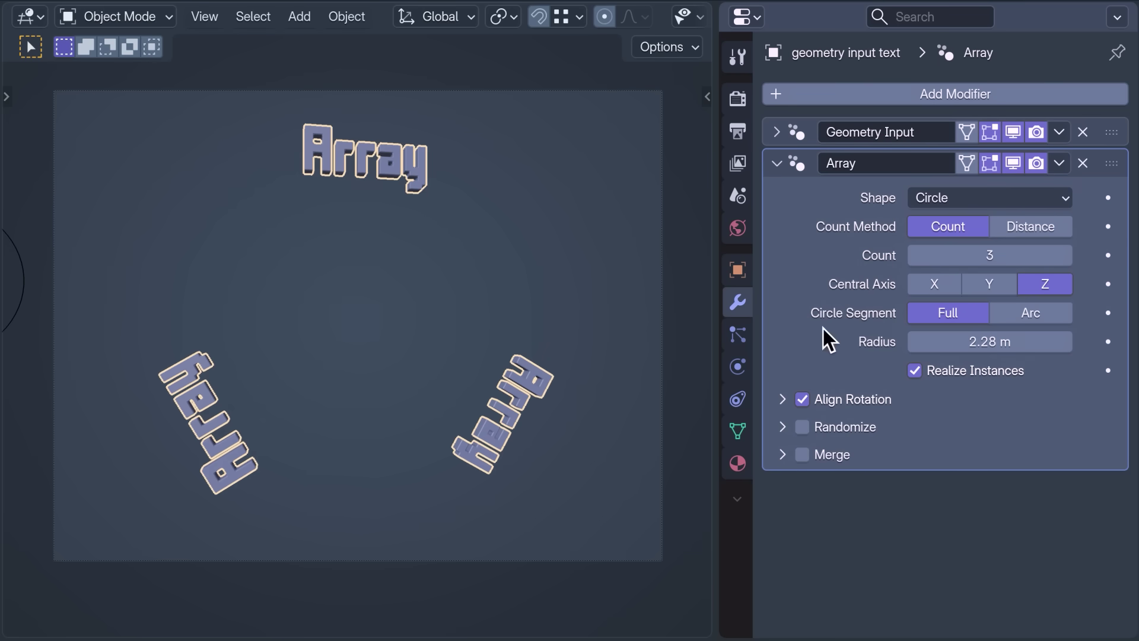
mouse_move(1023, 262)
left_mouse_down()
mouse_move(1113, 262)
mouse_move(1029, 255)
left_mouse_up()
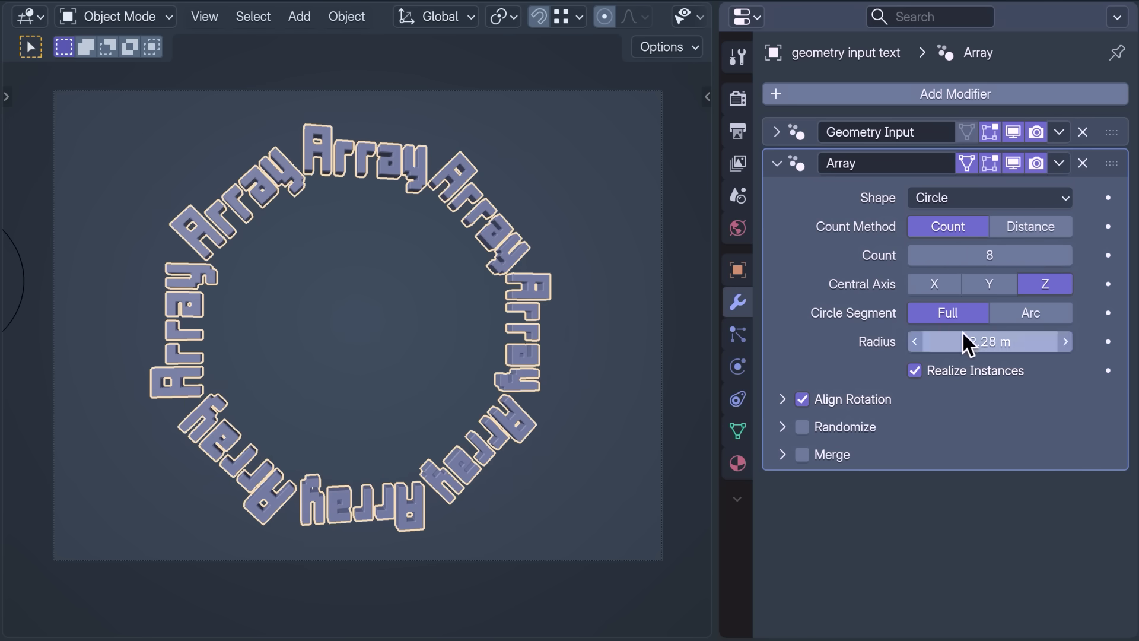
left_click(1015, 201)
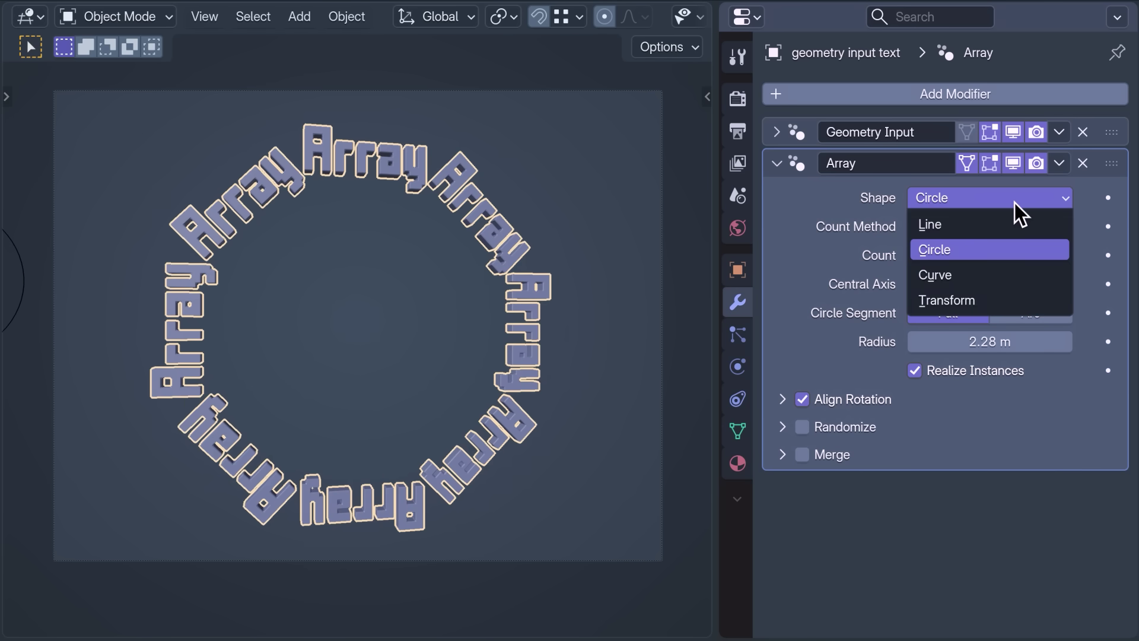
- Set the Array shape to Curve on 'array curve', aligned with primary Y and secondary X
left_click(1018, 273)
left_click(984, 317)
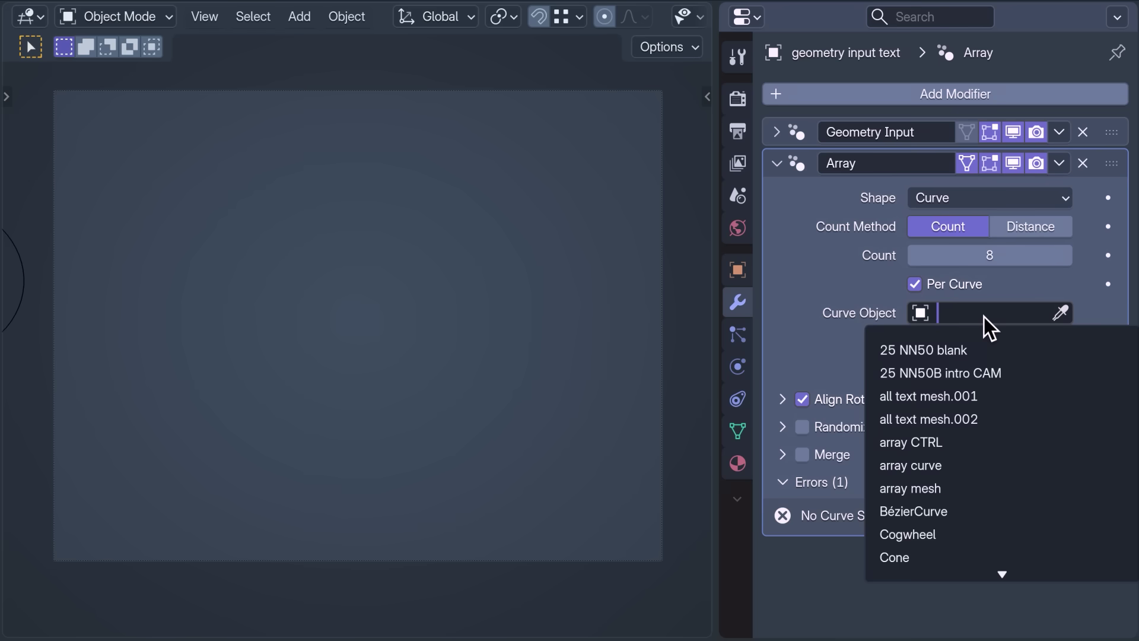
type("array")
left_click(1016, 396)
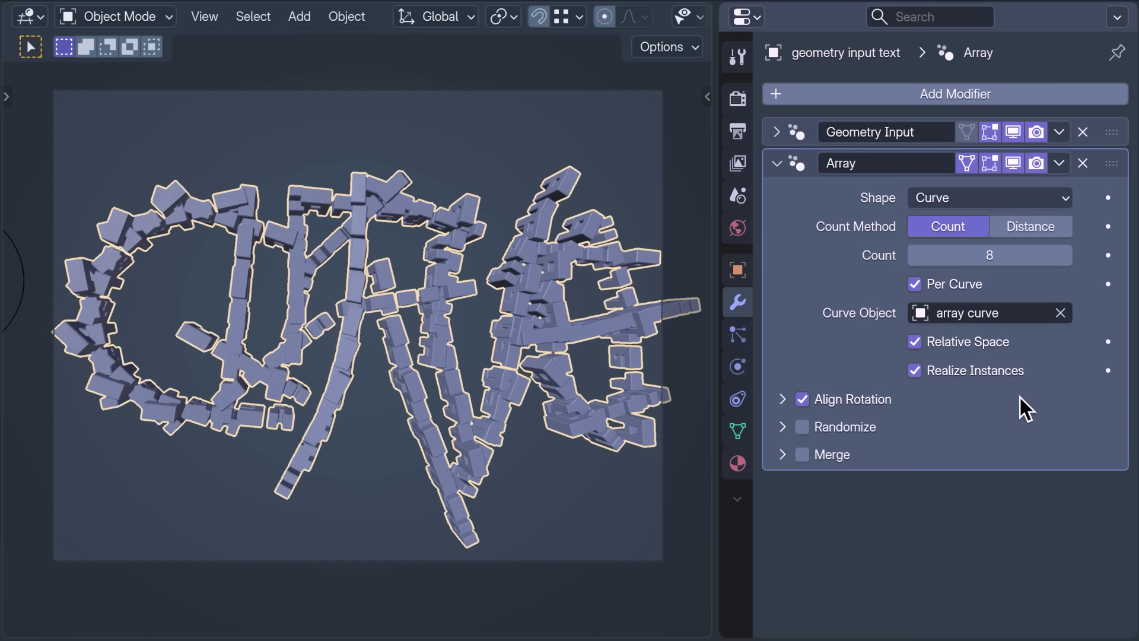
left_click(783, 399)
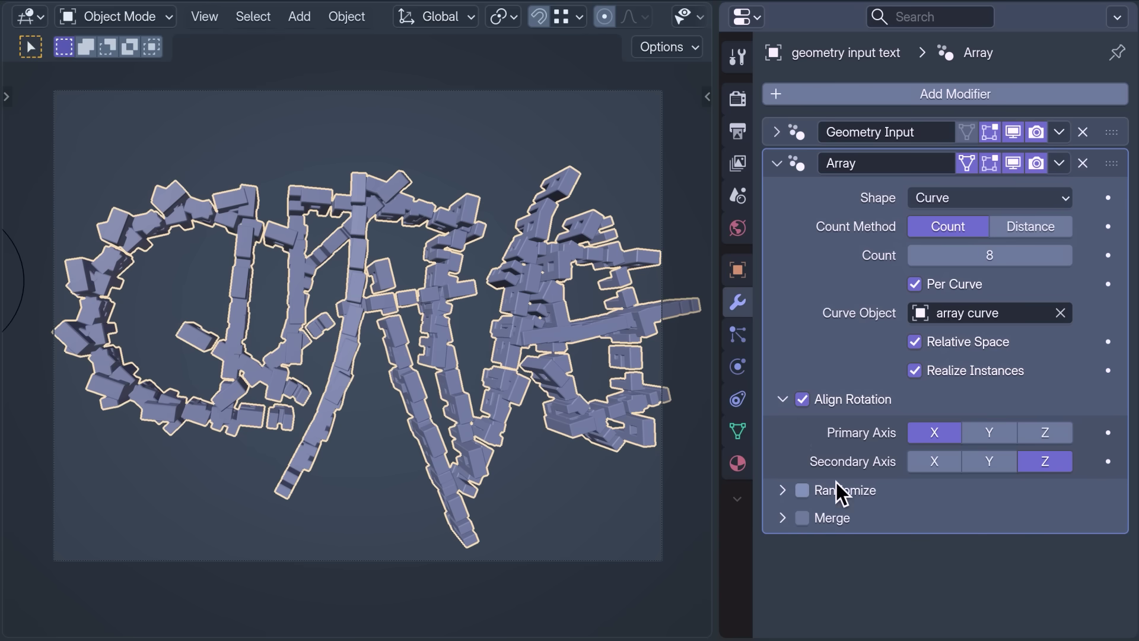
left_click(990, 433)
left_click(945, 469)
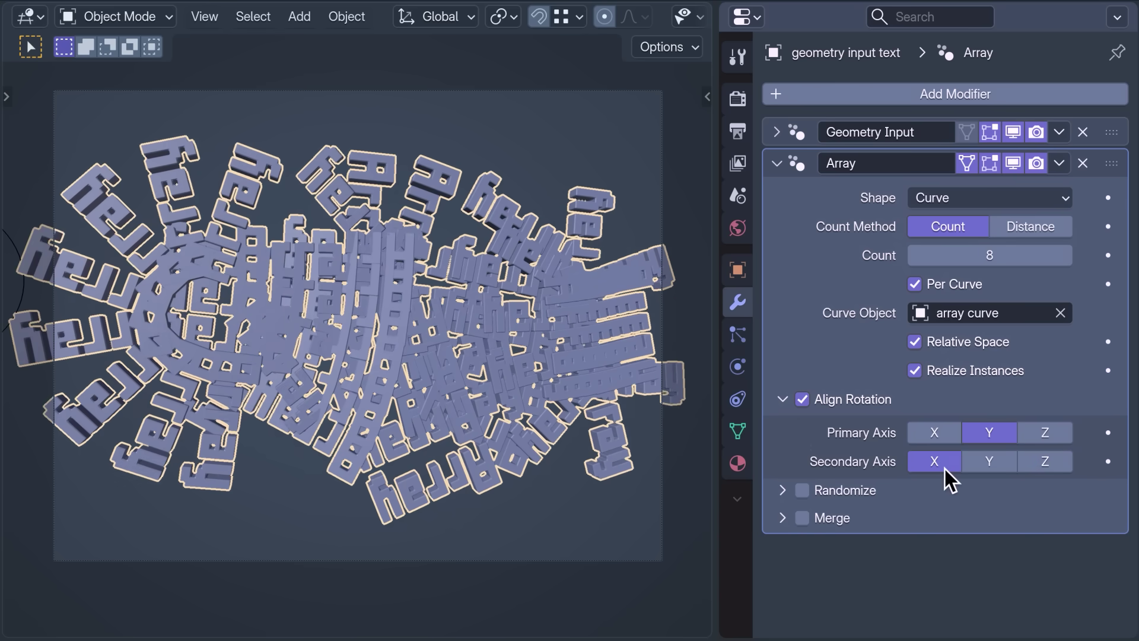
- Space the copies by distance at 0.8 m and scale the text object down to 0.210
left_click(1031, 229)
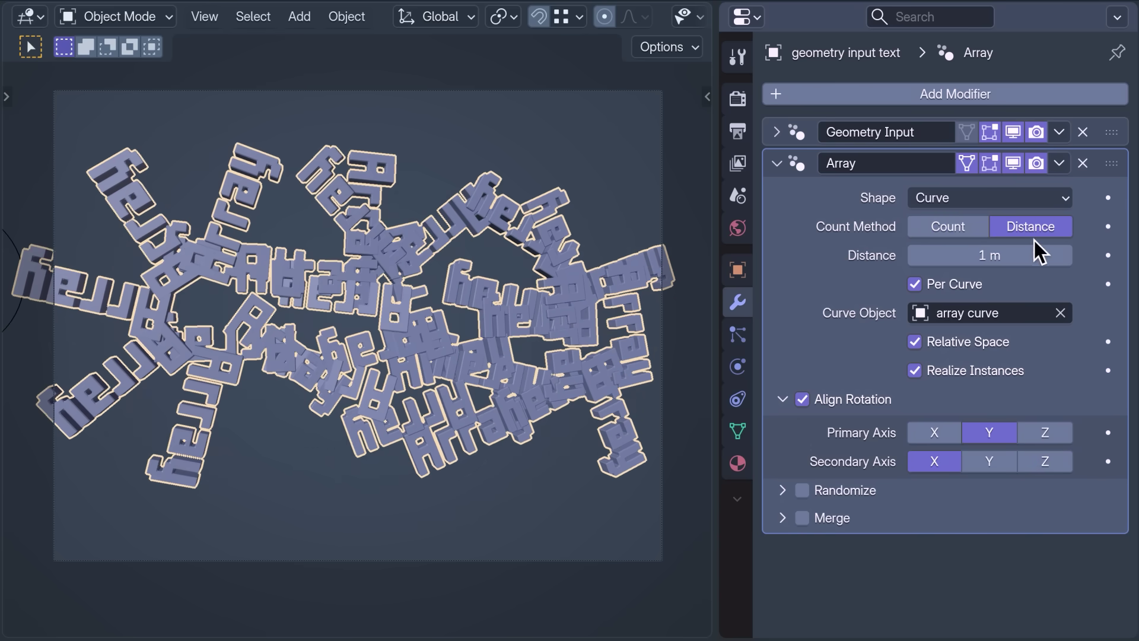
left_click(1020, 257)
key("BackSpace")
type(".8")
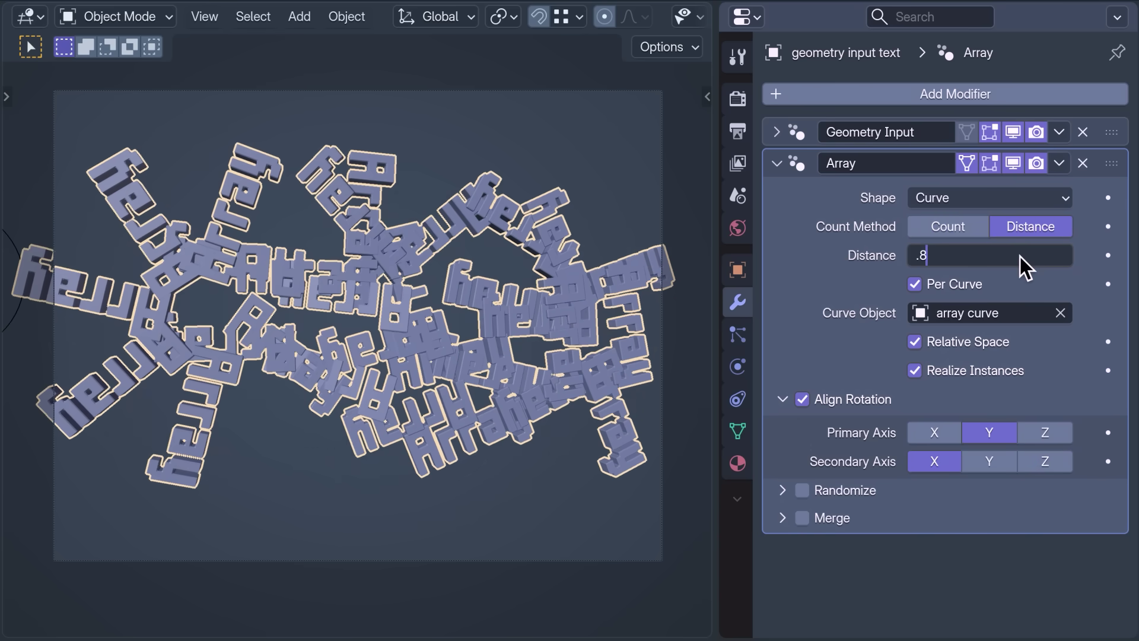
key("Return")
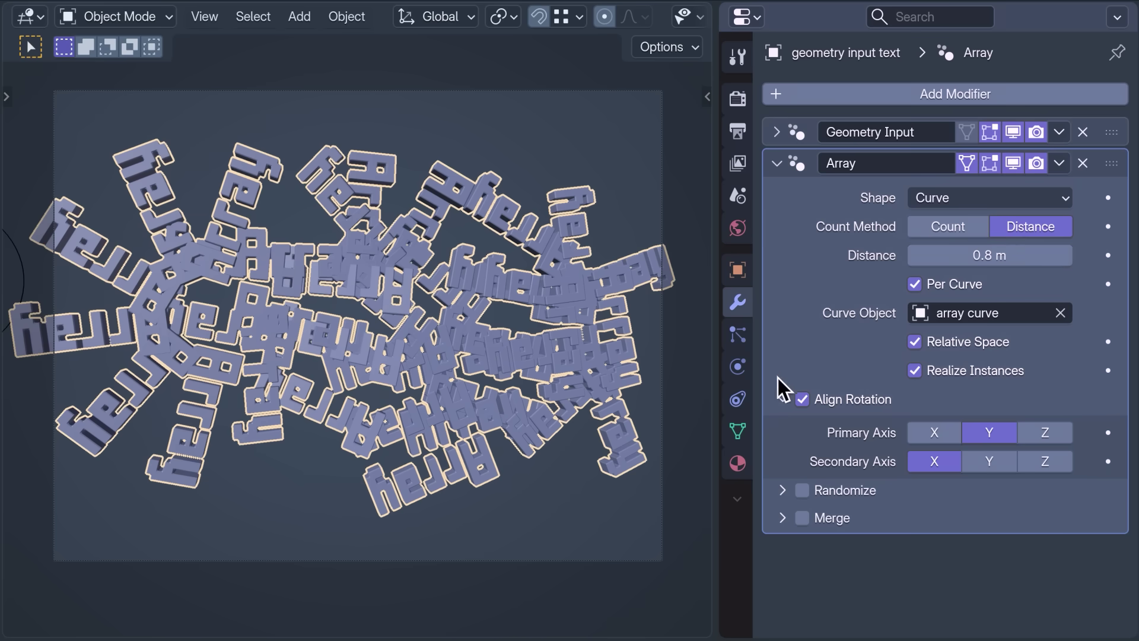
left_click(738, 273)
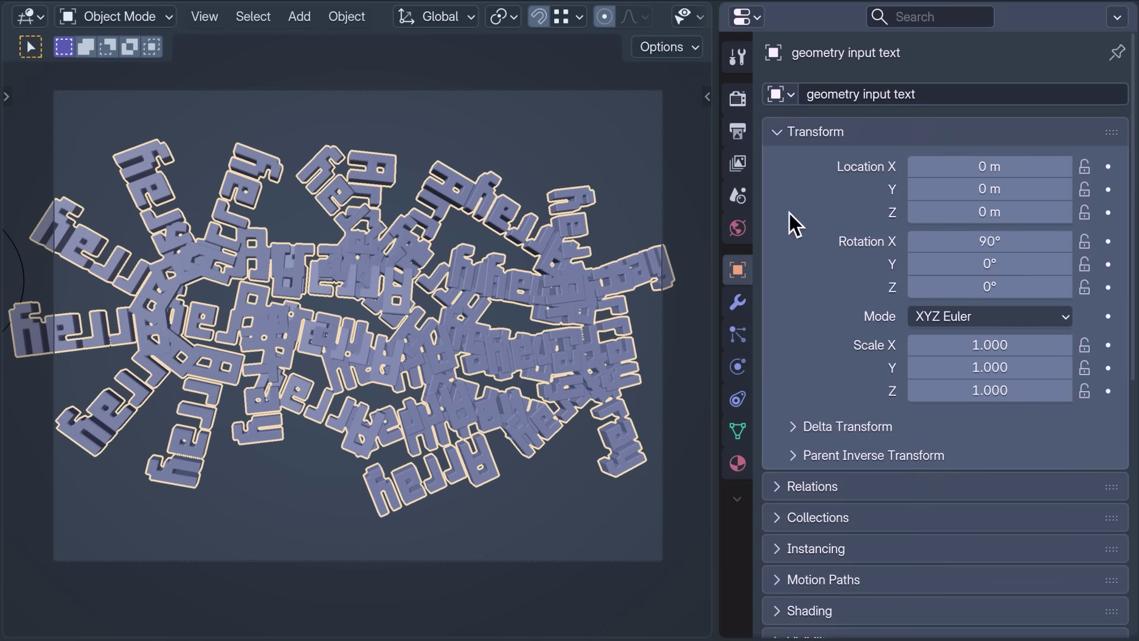
left_click_drag(990, 345, 1046, 339)
left_click(737, 303)
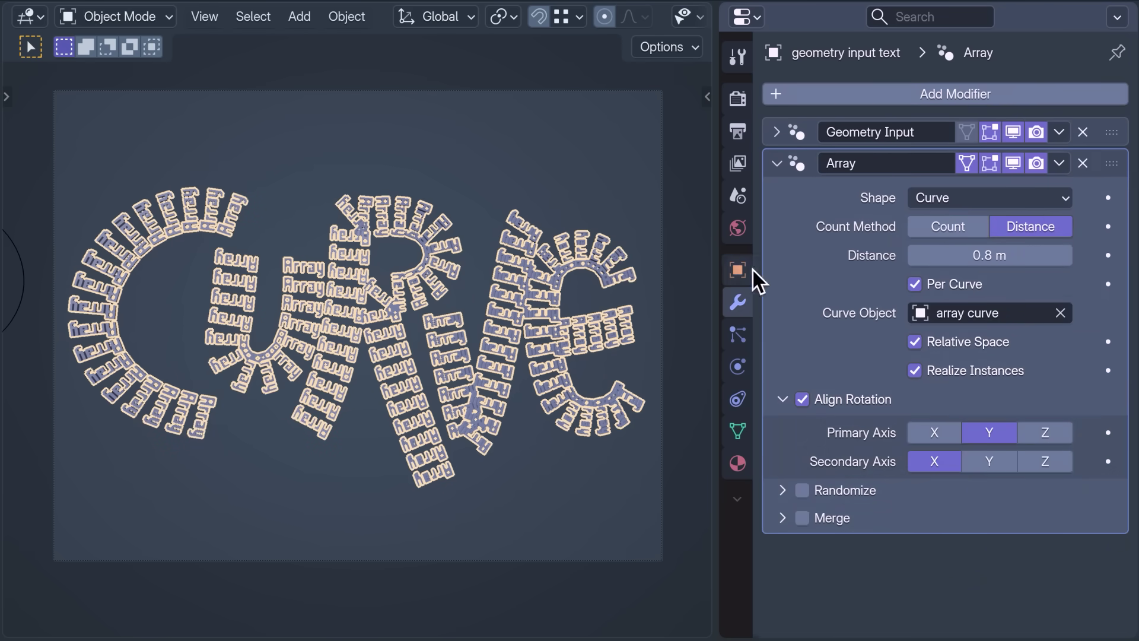
- Switch the Array shape to Transform with Translation Y 1.1 m and Rotation Y -2.68°
left_click(1050, 202)
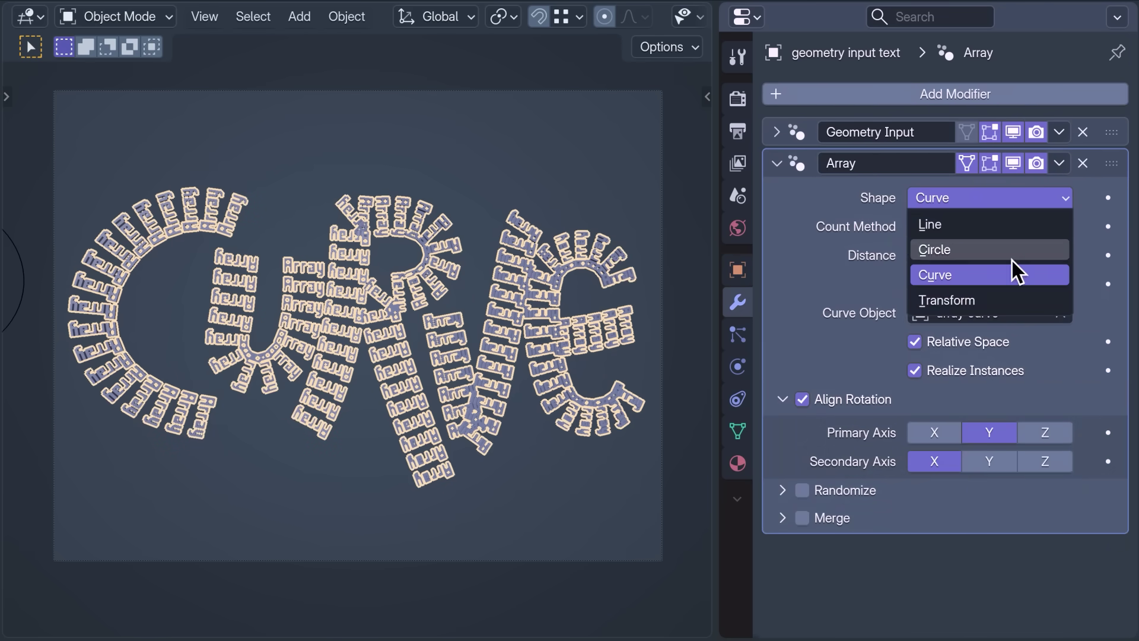
left_click(1038, 310)
left_click_drag(946, 318, 1027, 312)
left_click_drag(1033, 381, 1020, 387)
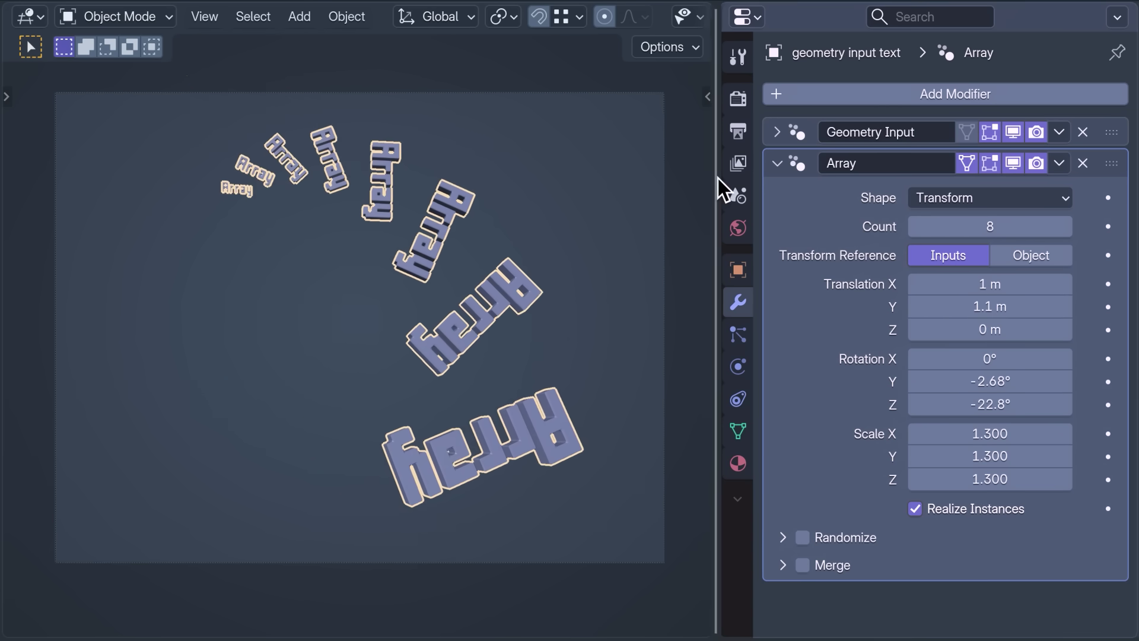
- Widen the viewport and use gizmos to set Z rotation -24.9° and X translation 1.02 m
left_click_drag(721, 186, 821, 203)
left_click(725, 17)
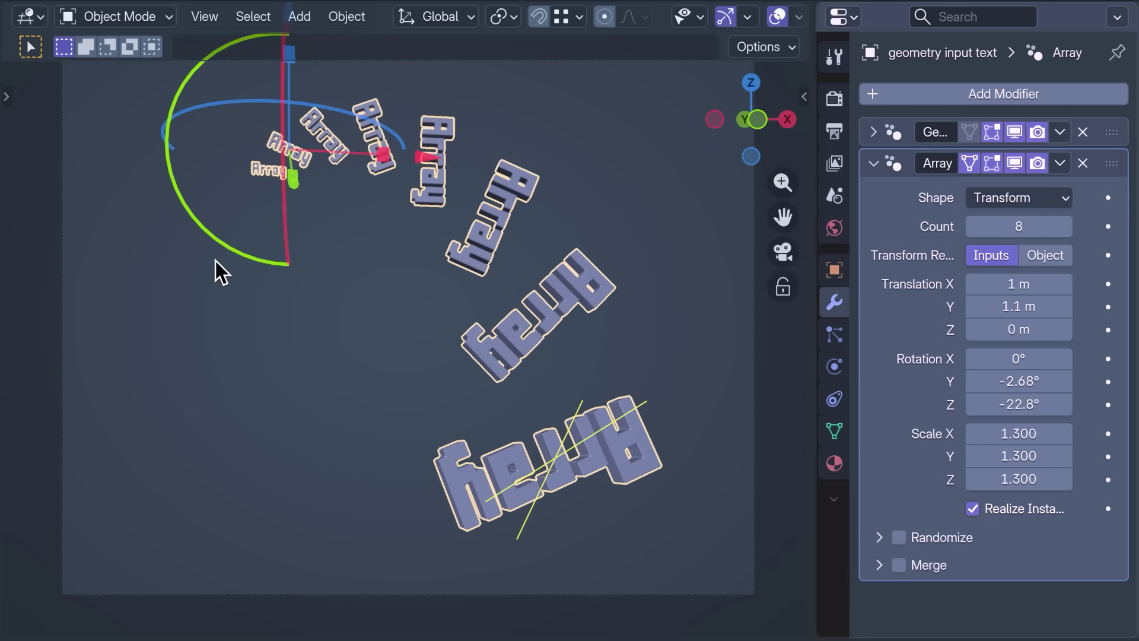
left_click_drag(214, 270, 237, 221)
mouse_move(419, 159)
left_mouse_down()
mouse_move(438, 159)
mouse_move(408, 156)
mouse_move(422, 157)
left_mouse_up()
left_click_drag(316, 190, 290, 198)
left_click_drag(178, 220, 168, 186)
left_click_drag(417, 157, 428, 169)
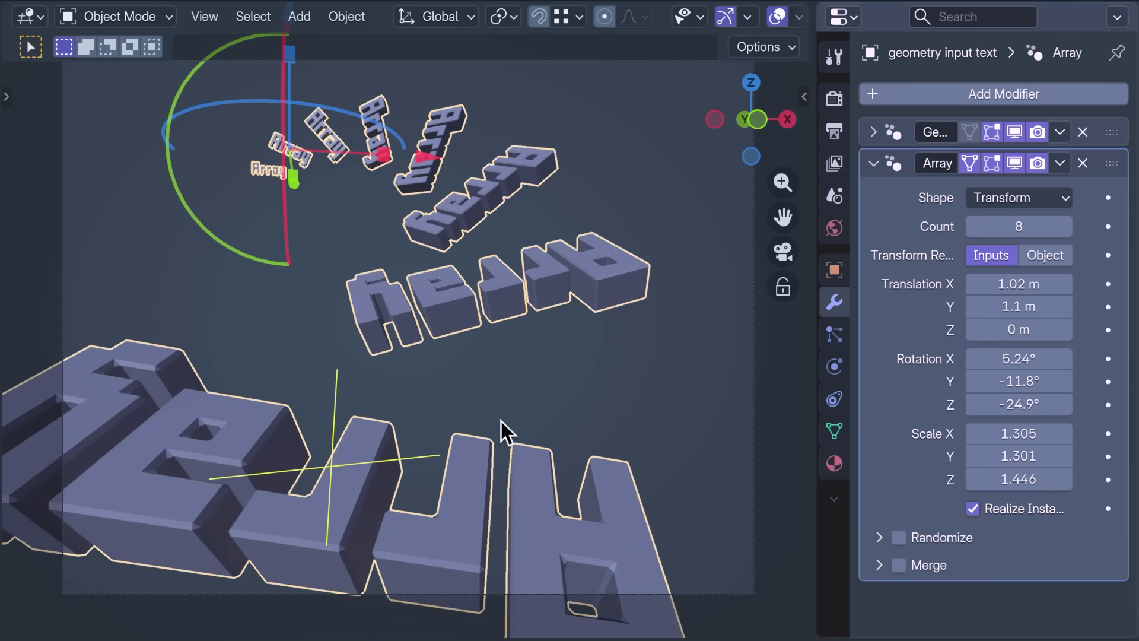
left_click(35, 21)
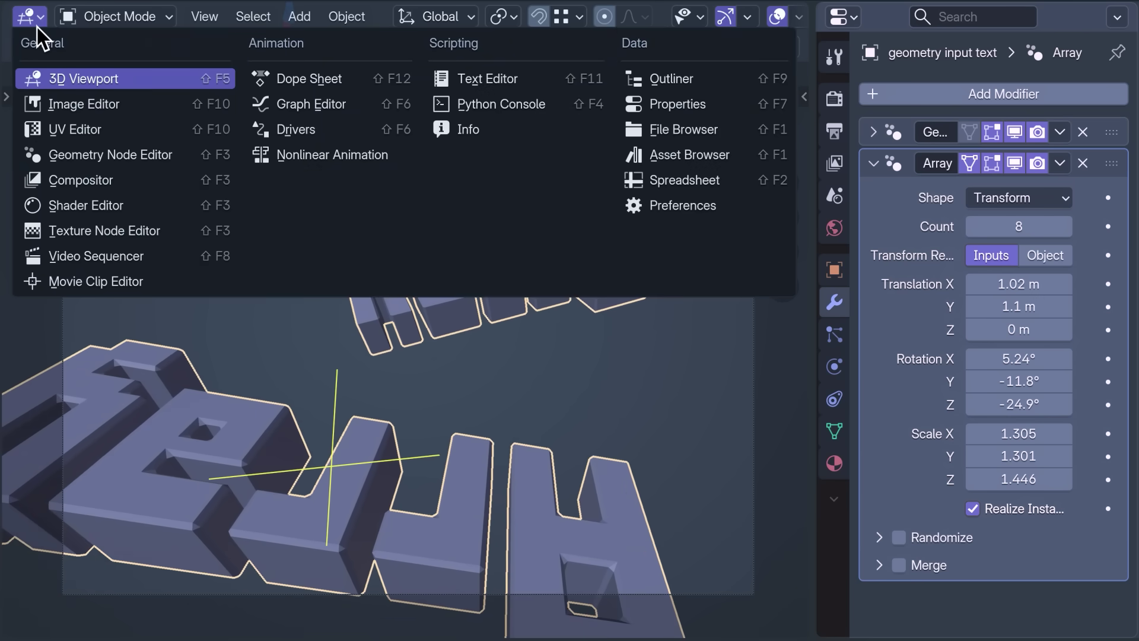
- In the node editor, set the Array node's Shape to Circle, then to Line
left_click(186, 155)
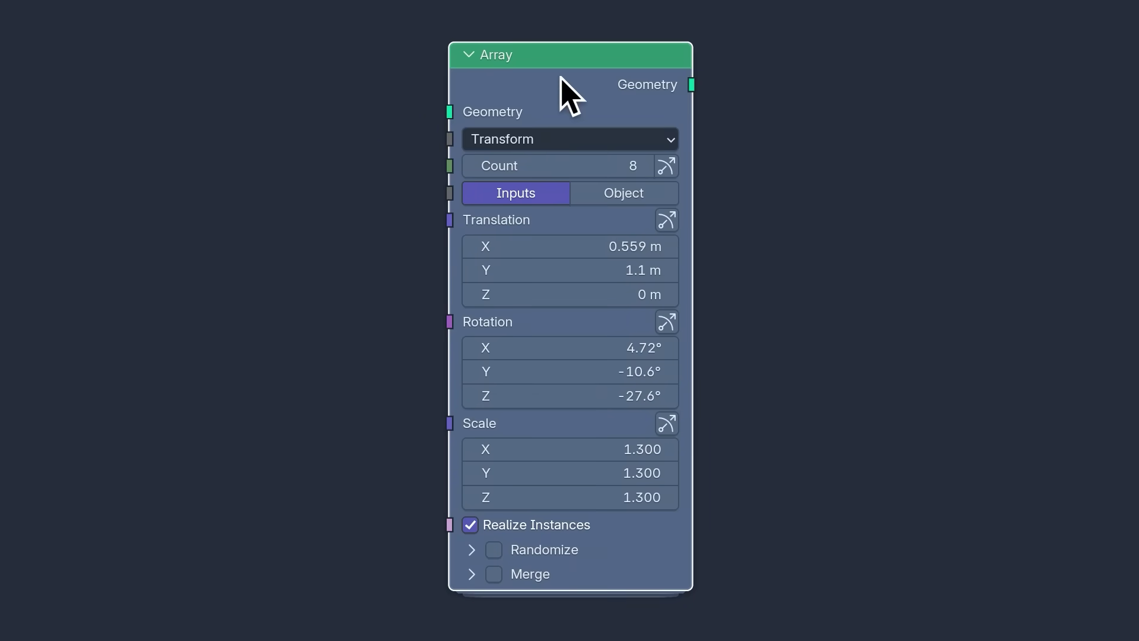
left_click(592, 139)
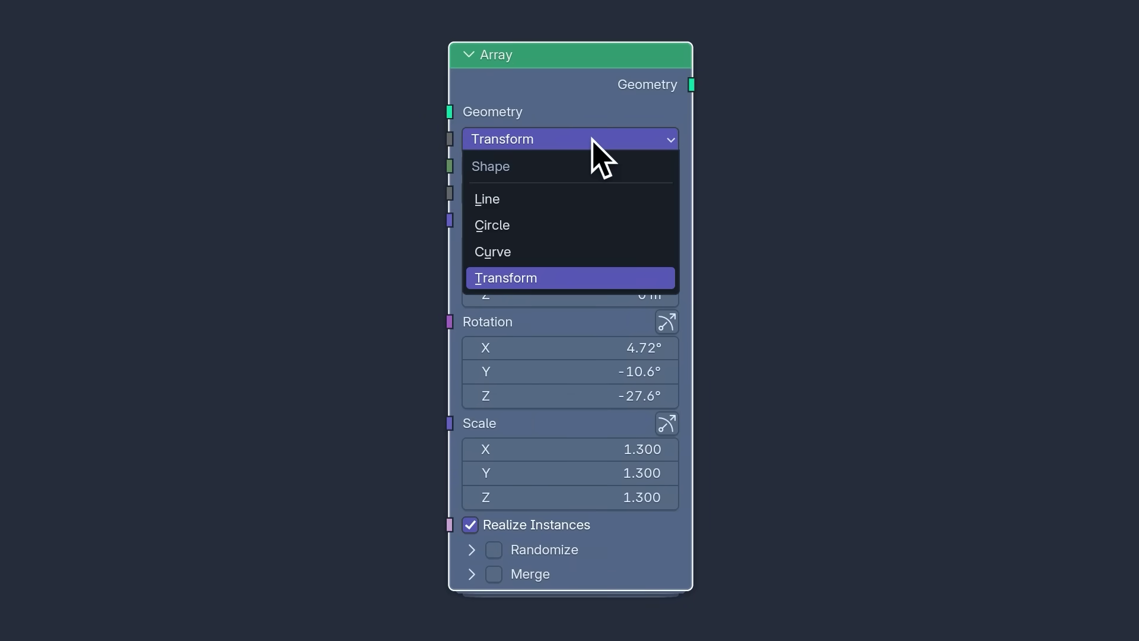
left_click(627, 225)
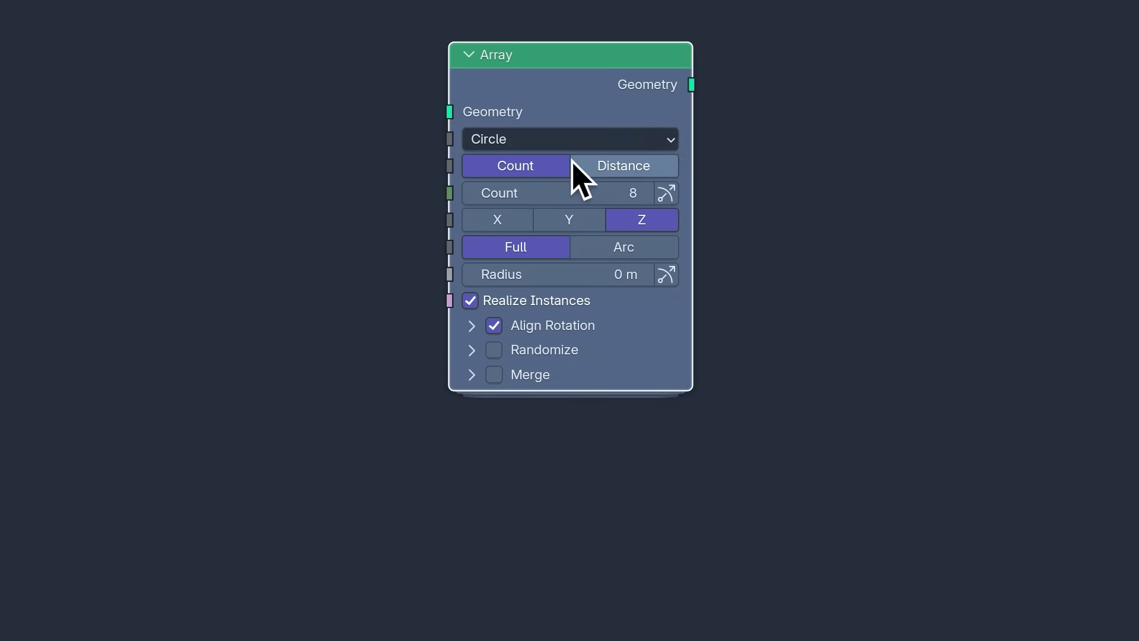
left_click(626, 142)
left_click(649, 199)
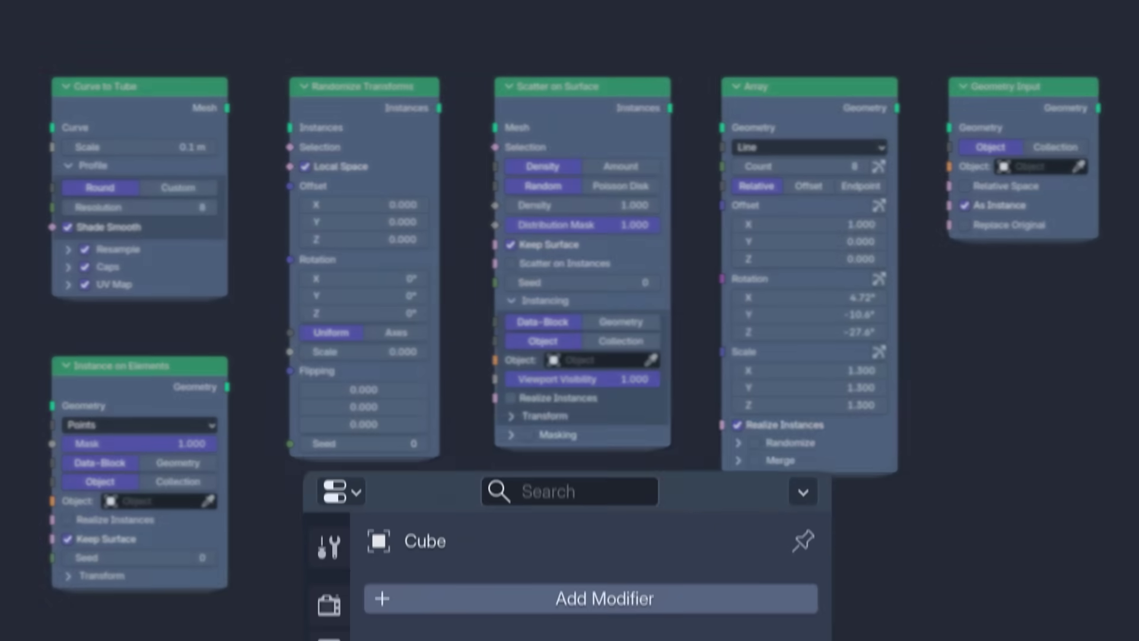
- Add a Geometry Nodes modifier to the Cube with a new node group wiring Group Input to Group Output
left_click(610, 172)
mouse_move(611, 178)
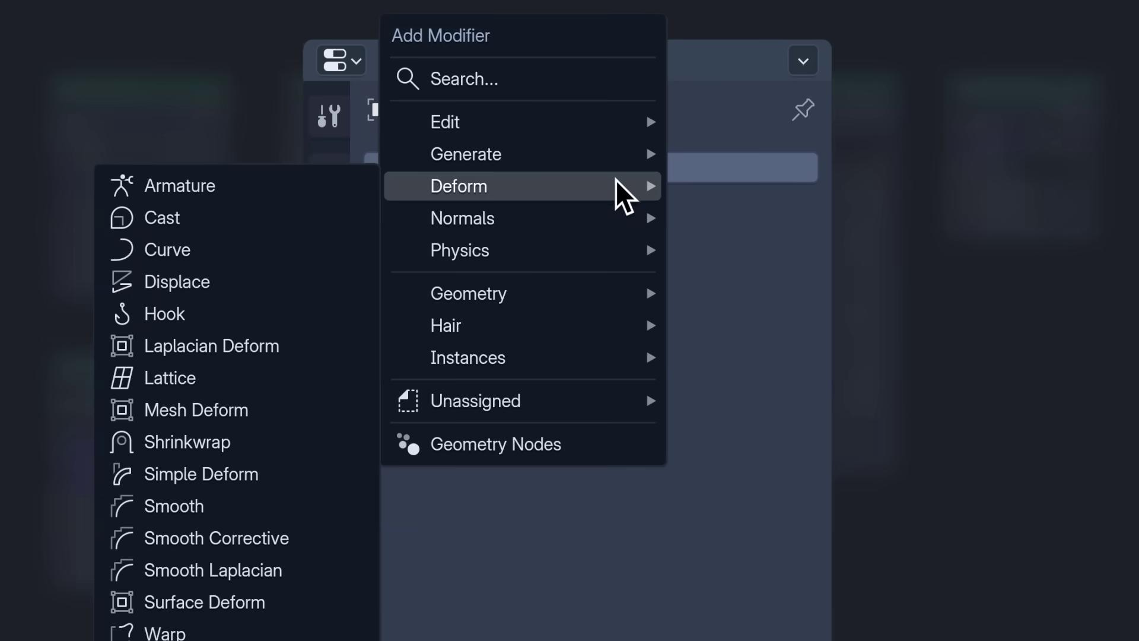
left_click(495, 448)
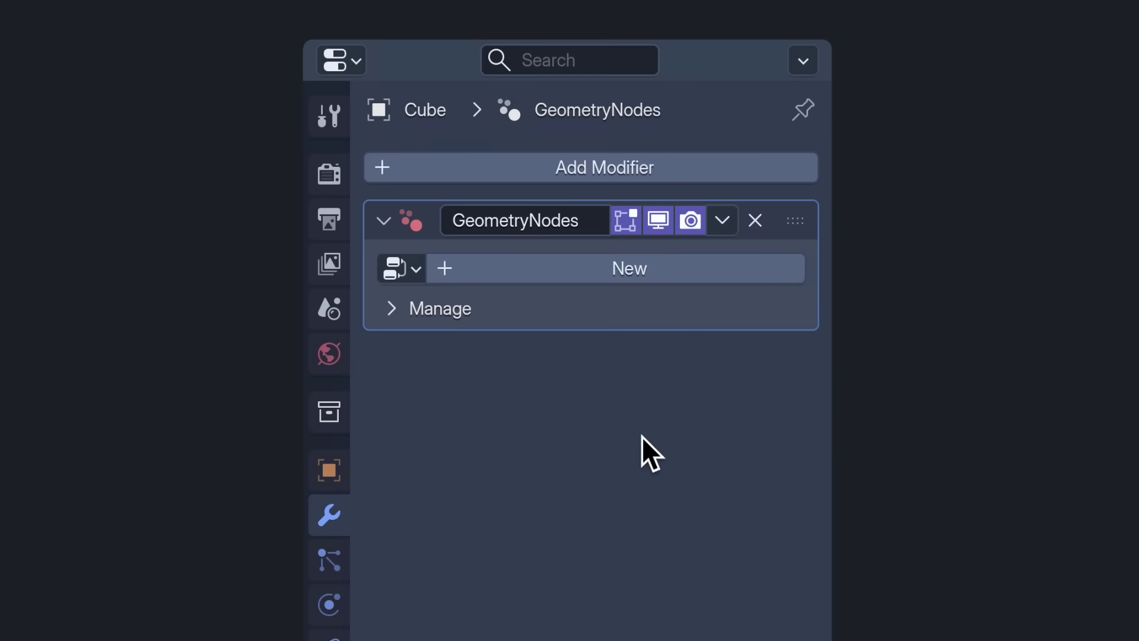
left_click(627, 282)
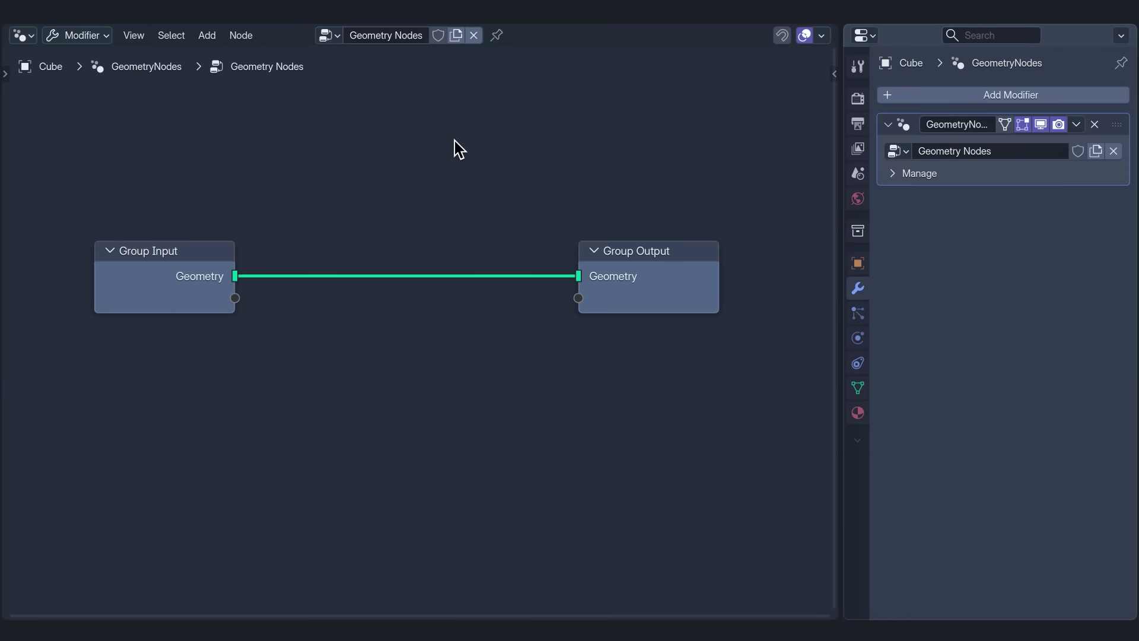
key("shift+a")
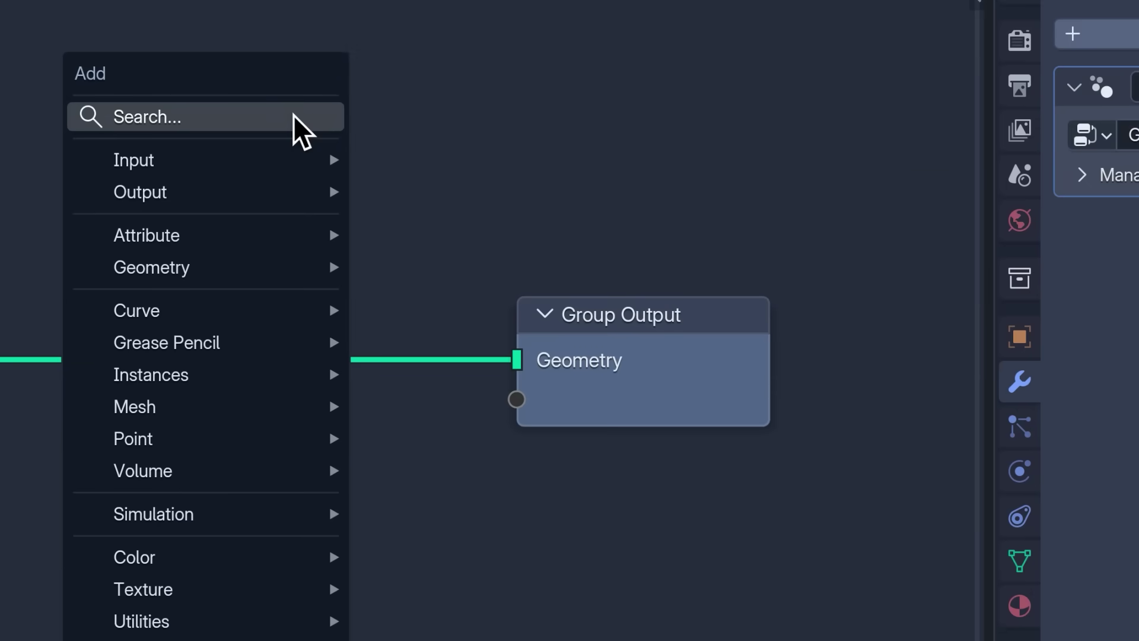
- Add a Smooth Geometry node onto the link between Group Input and Group Output
left_click(293, 116)
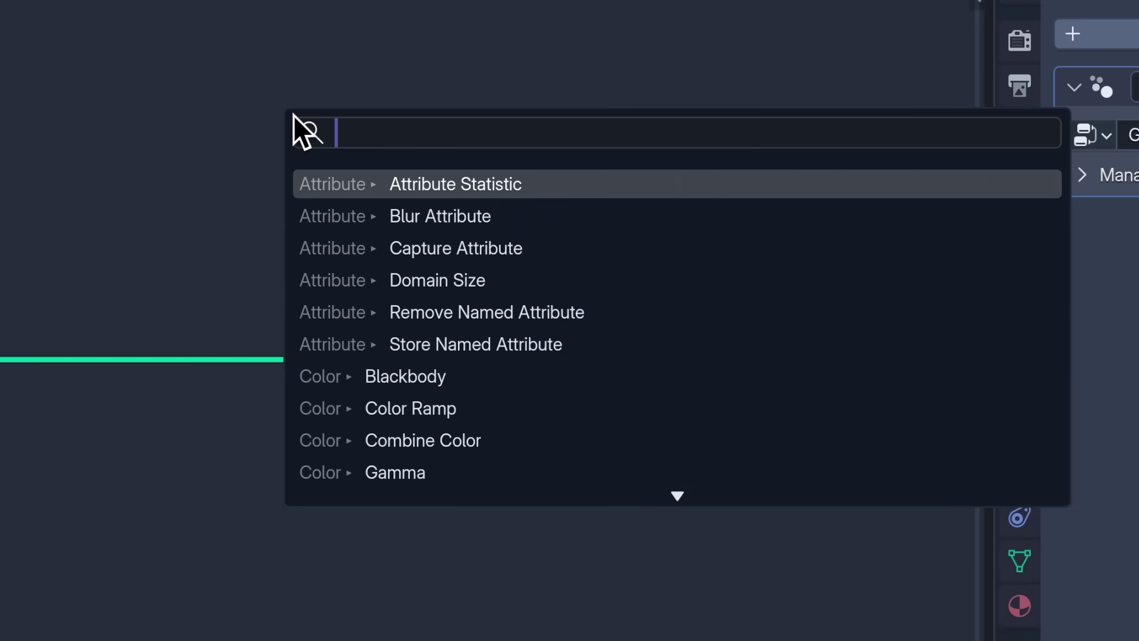
type("smooth")
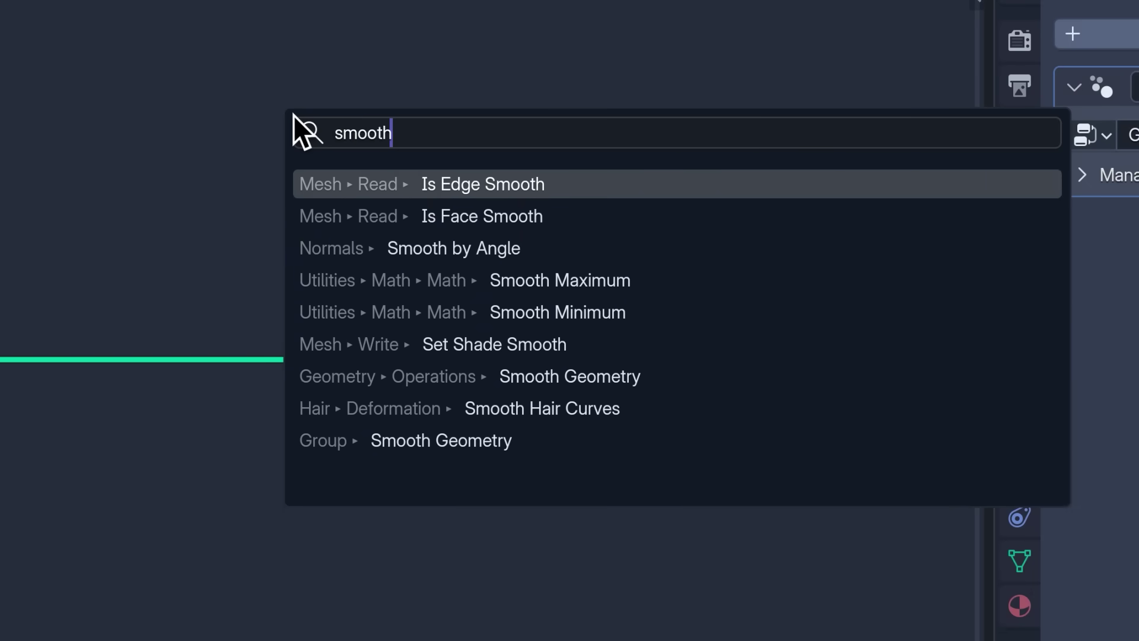
left_click(362, 451)
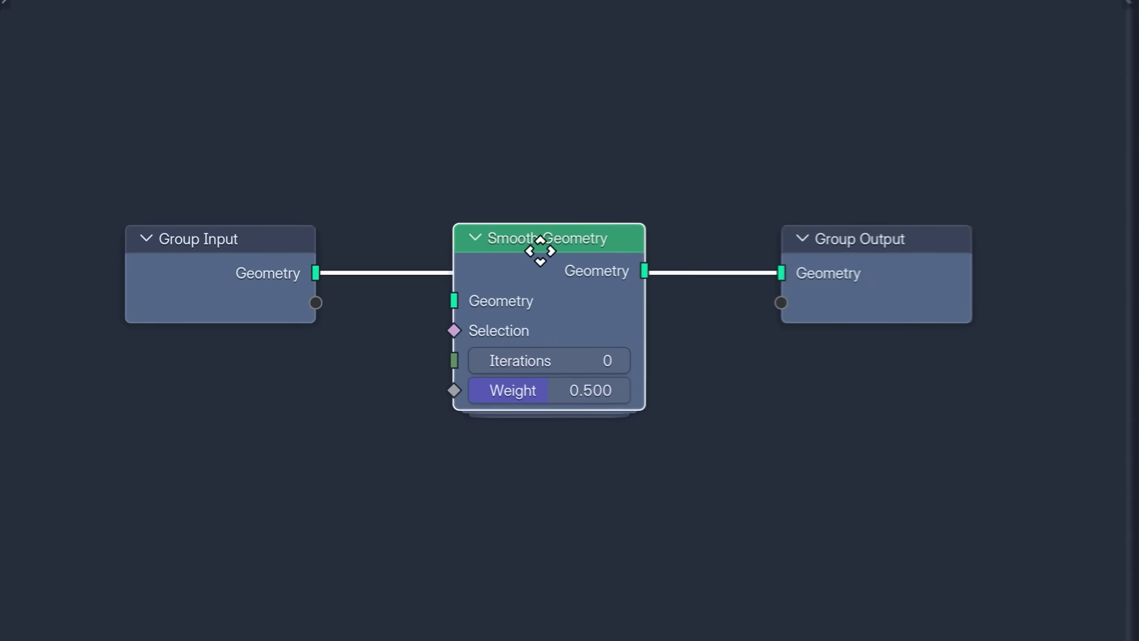
left_click(558, 249)
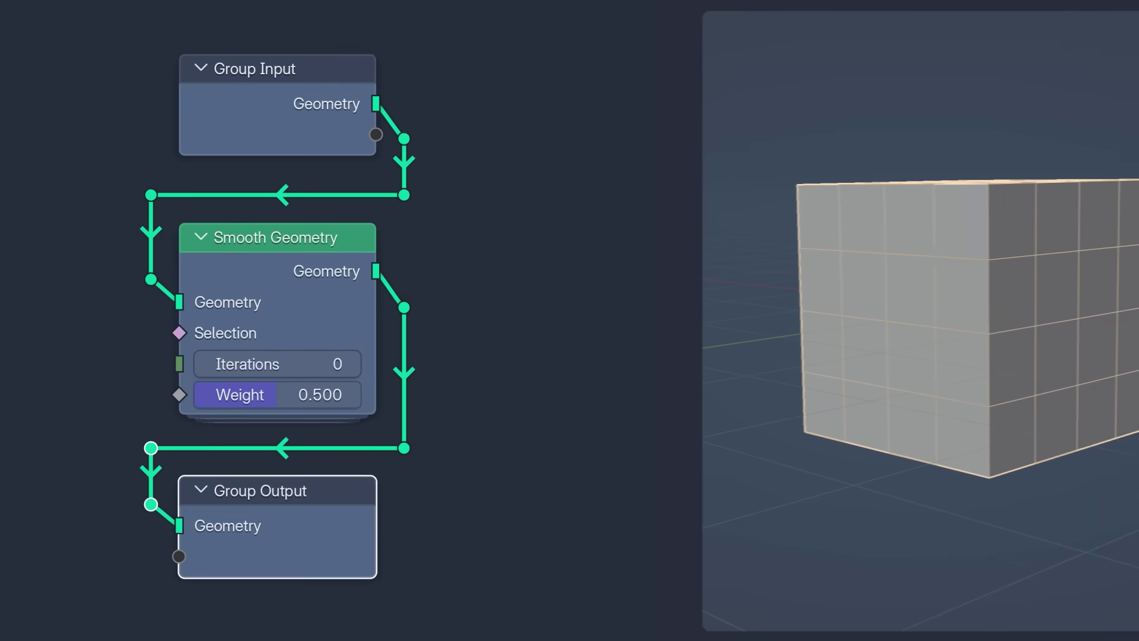
- Raise the Smooth Geometry node's Iterations to 10 to round the cube
left_click(353, 368)
left_click(353, 368)
left_click(353, 368)
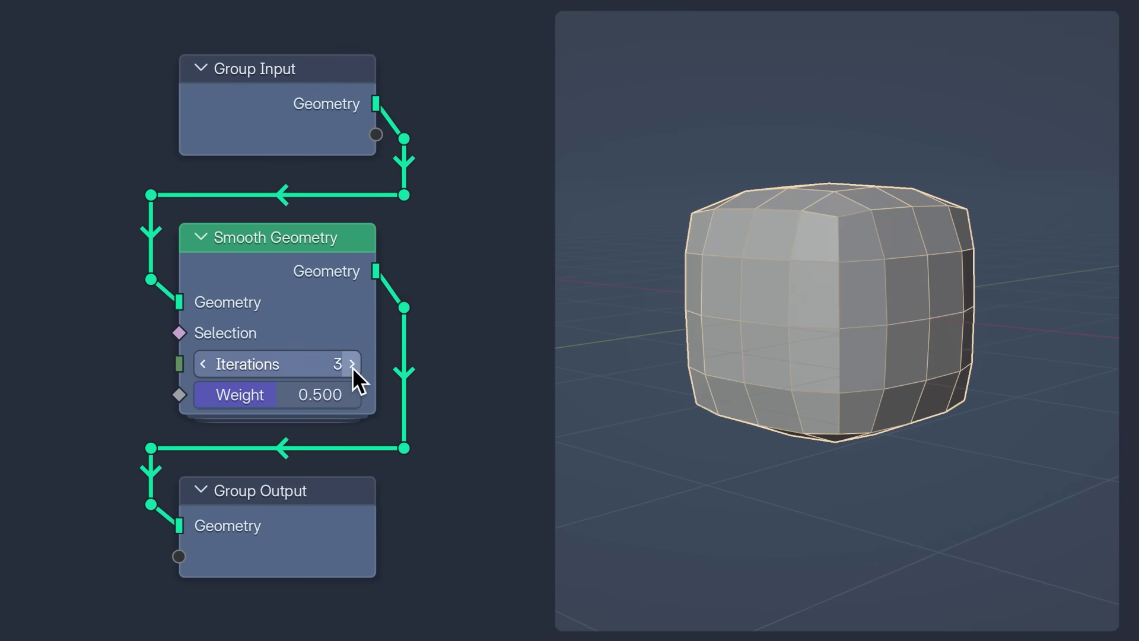
left_click(353, 364)
left_click(352, 365)
left_click(353, 364)
left_click(352, 365)
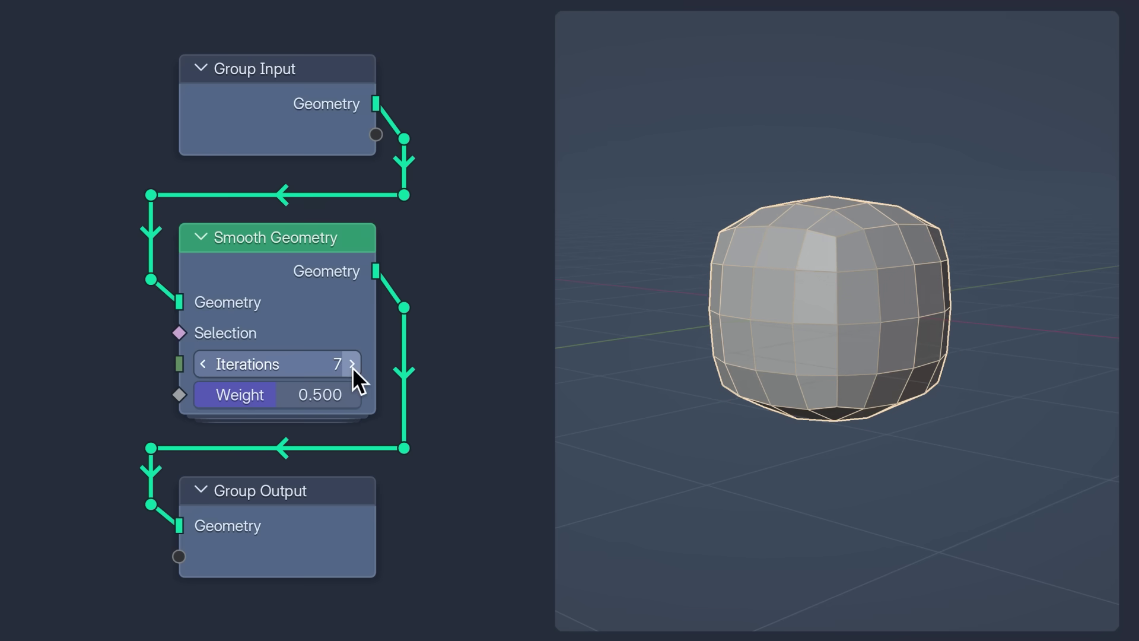
left_click(352, 365)
left_click(352, 365)
left_click(353, 364)
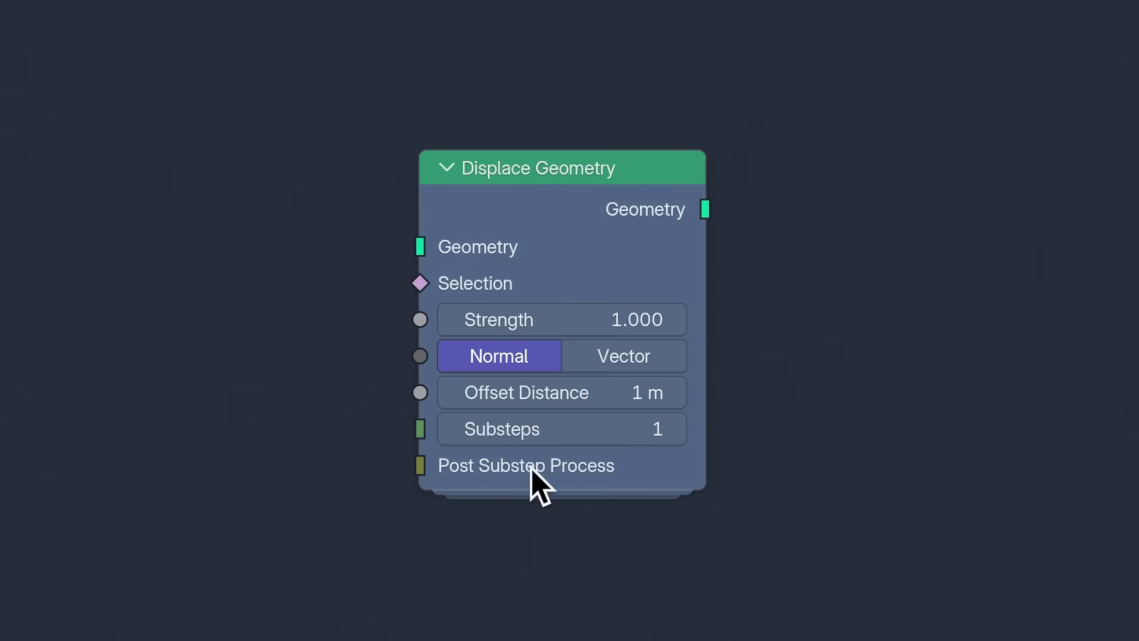
- Set the Displace Geometry Strength to 0.5 and switch it to displace along a Vector
left_click(571, 328)
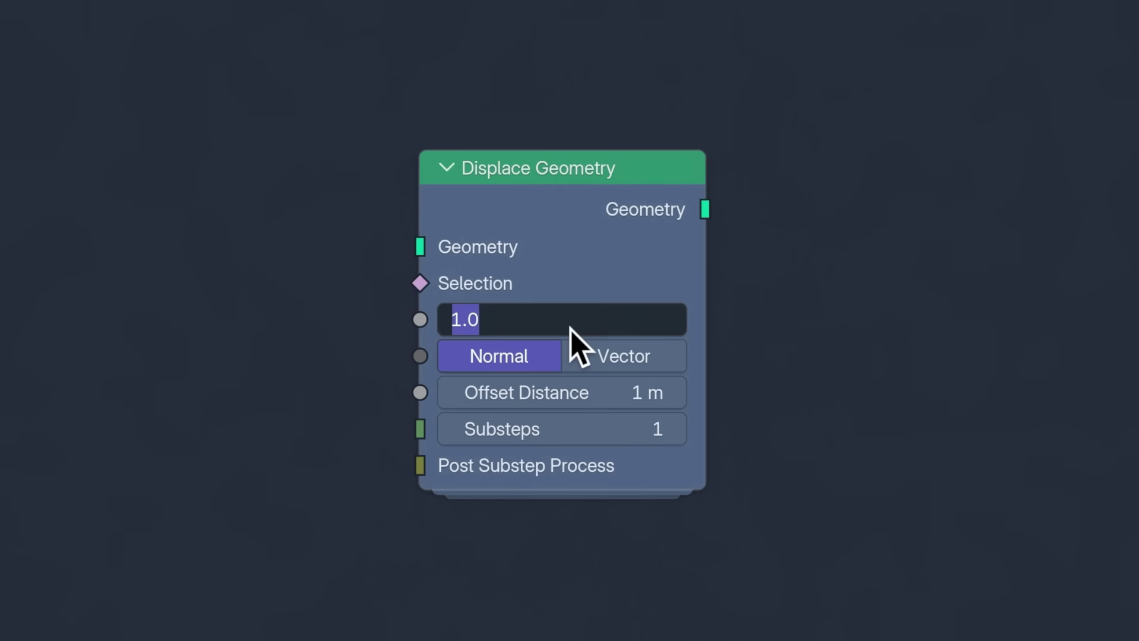
type("0.5")
key("Return")
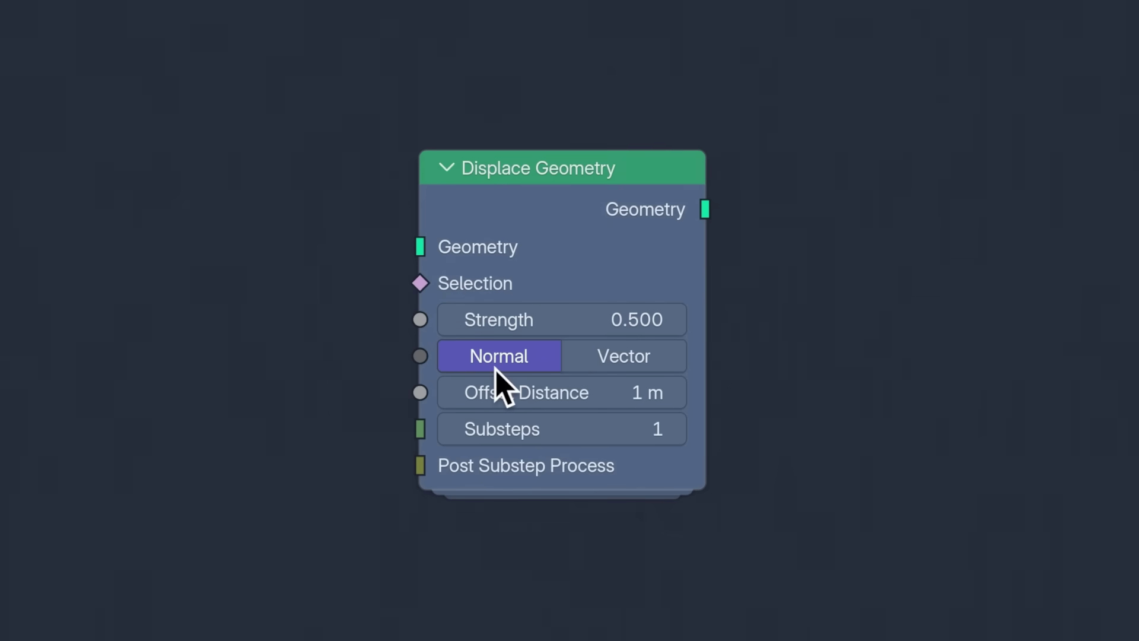
left_click(649, 361)
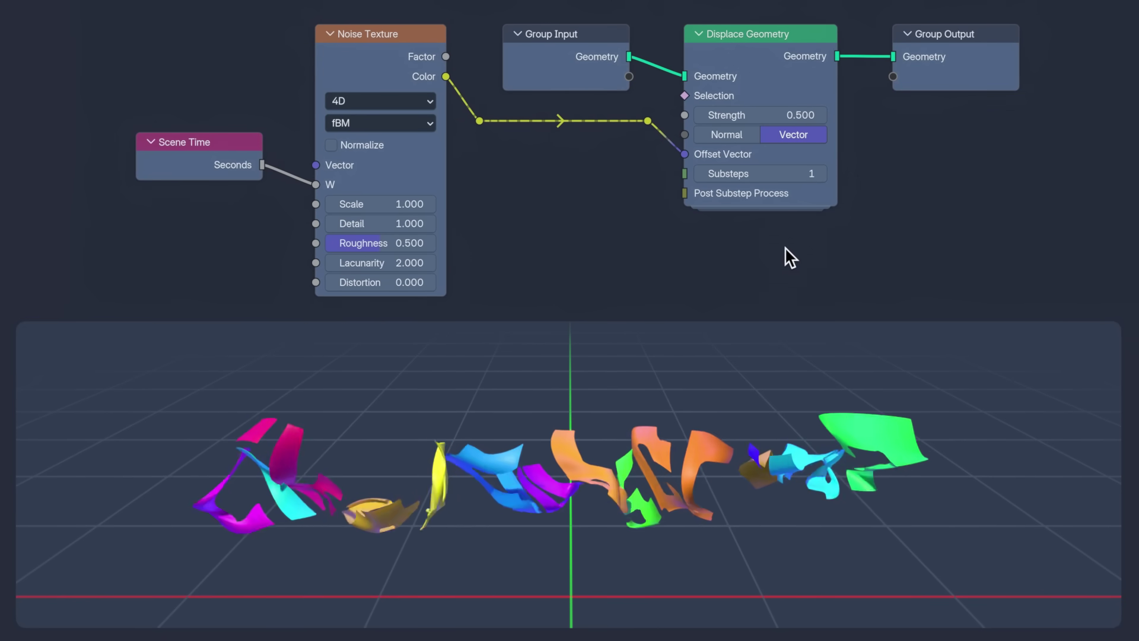
- Raise the Displace Geometry Substeps by five increments to compare the animated noise
left_click(822, 173)
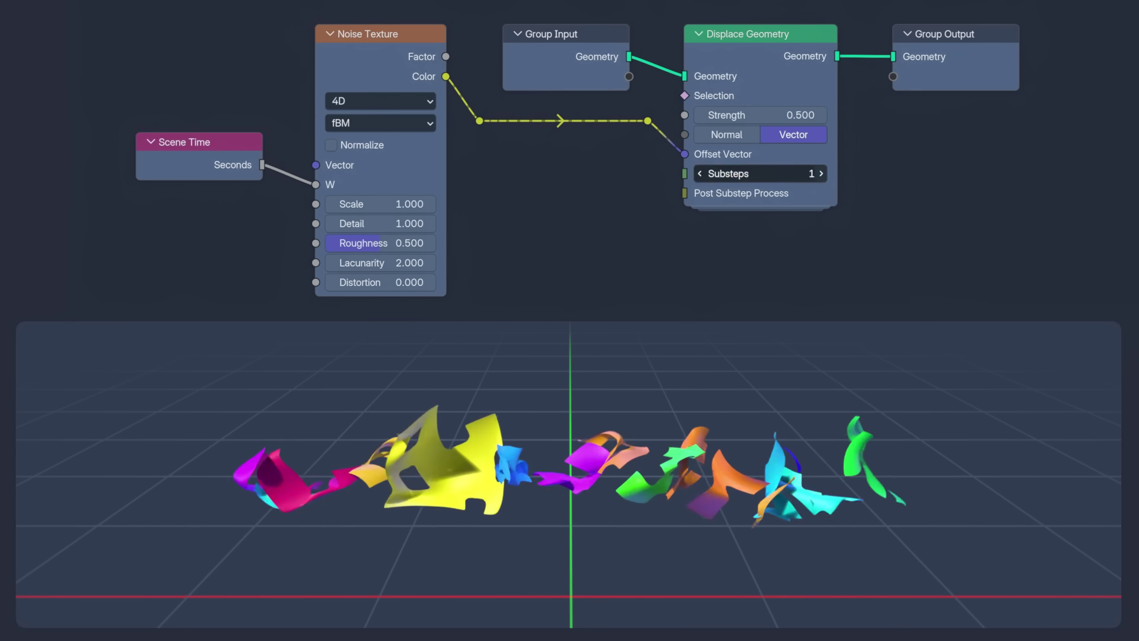
left_click(822, 173)
left_click(822, 174)
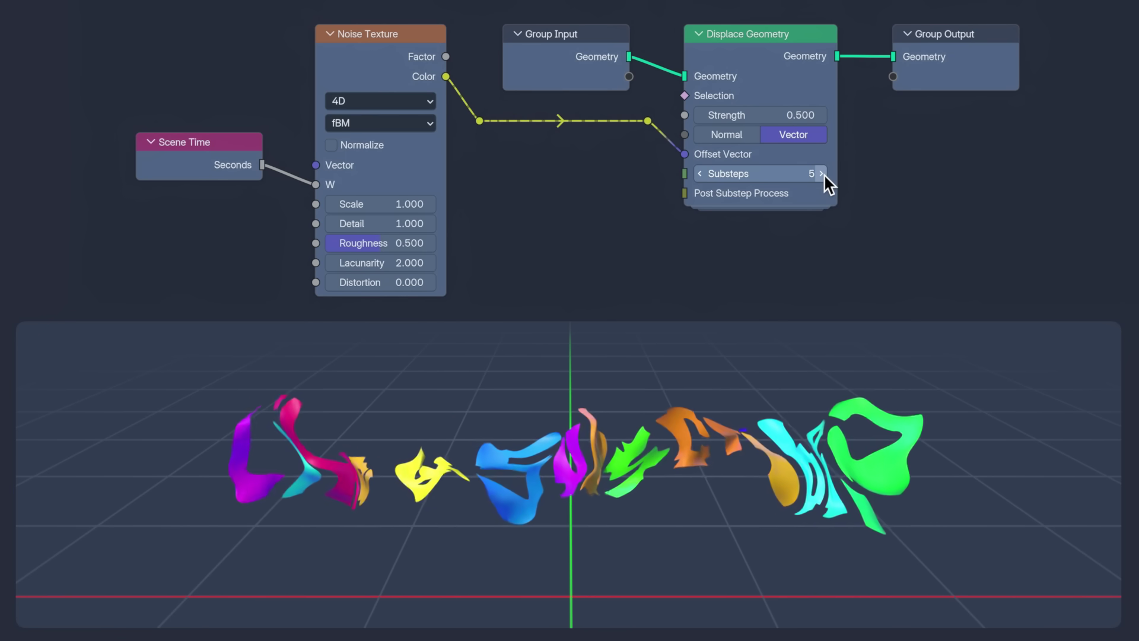
left_click(822, 174)
left_click(822, 173)
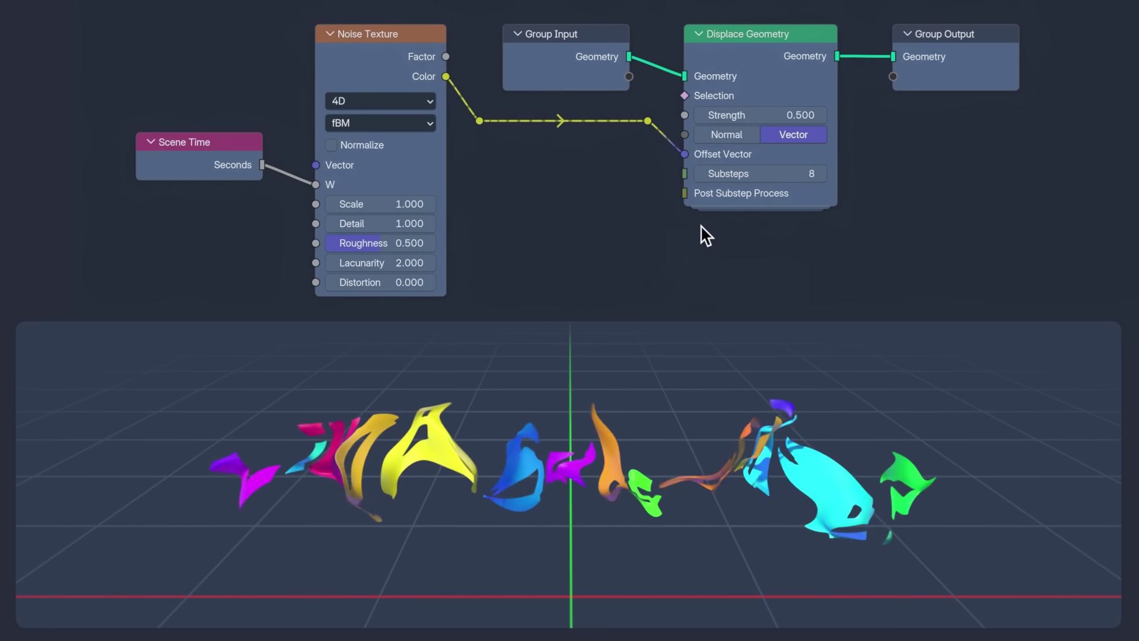
- Lower the Displace Geometry Substeps step by step back down to 1
left_click(701, 173)
left_click(702, 177)
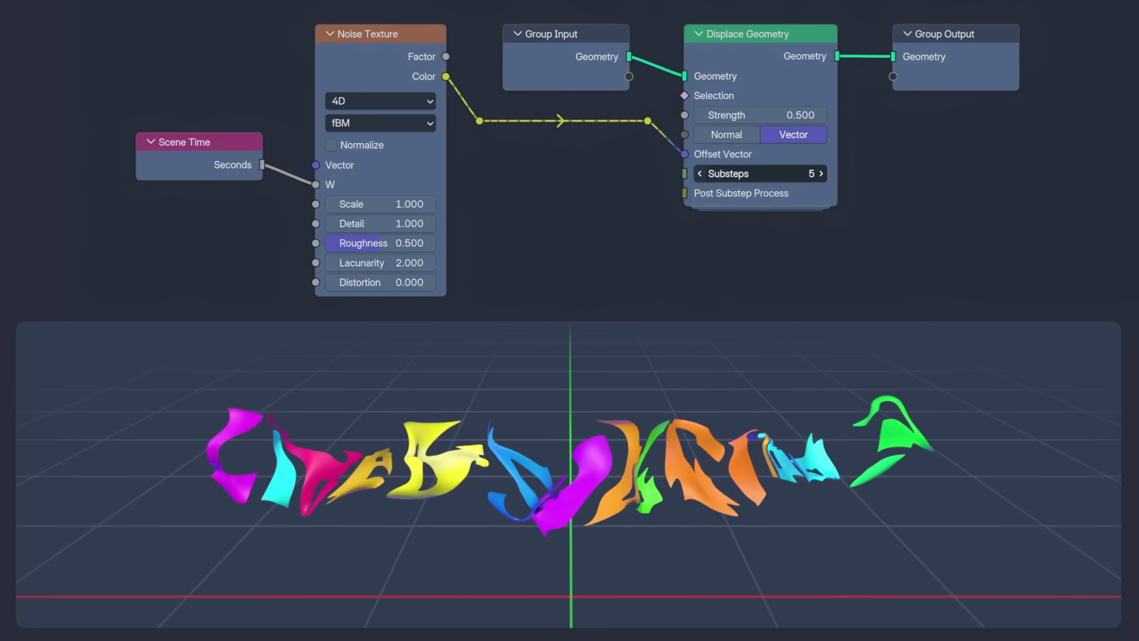
left_click(702, 177)
left_click(702, 177)
left_click(702, 177)
left_click(702, 175)
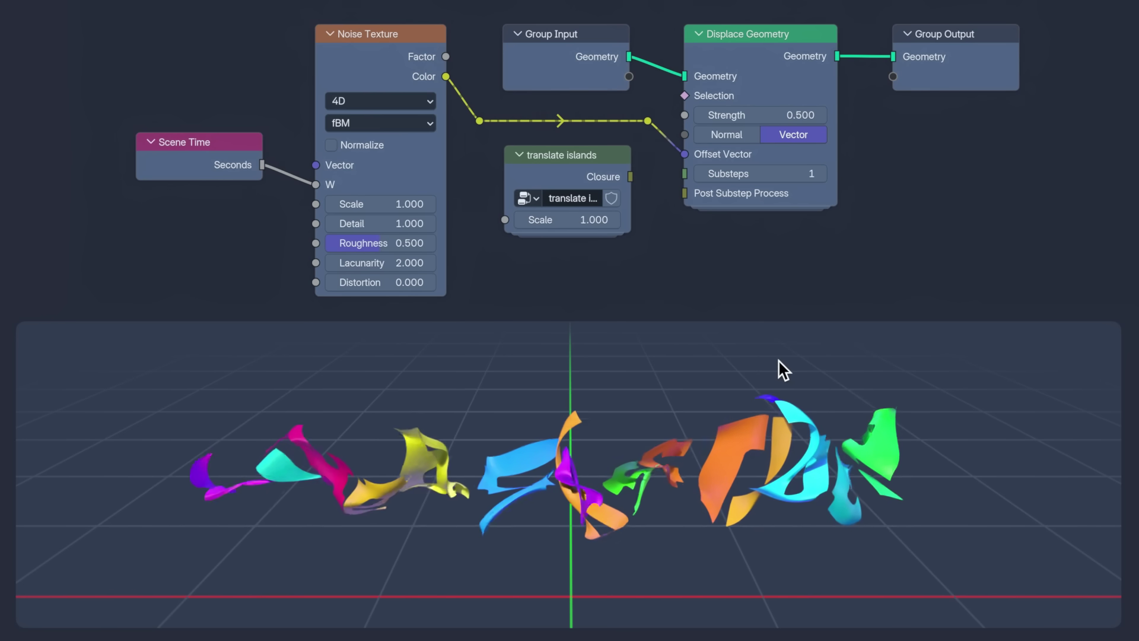
- Set the translate islands Scale to 0.2
left_click(574, 226)
type("0.2")
key("Return")
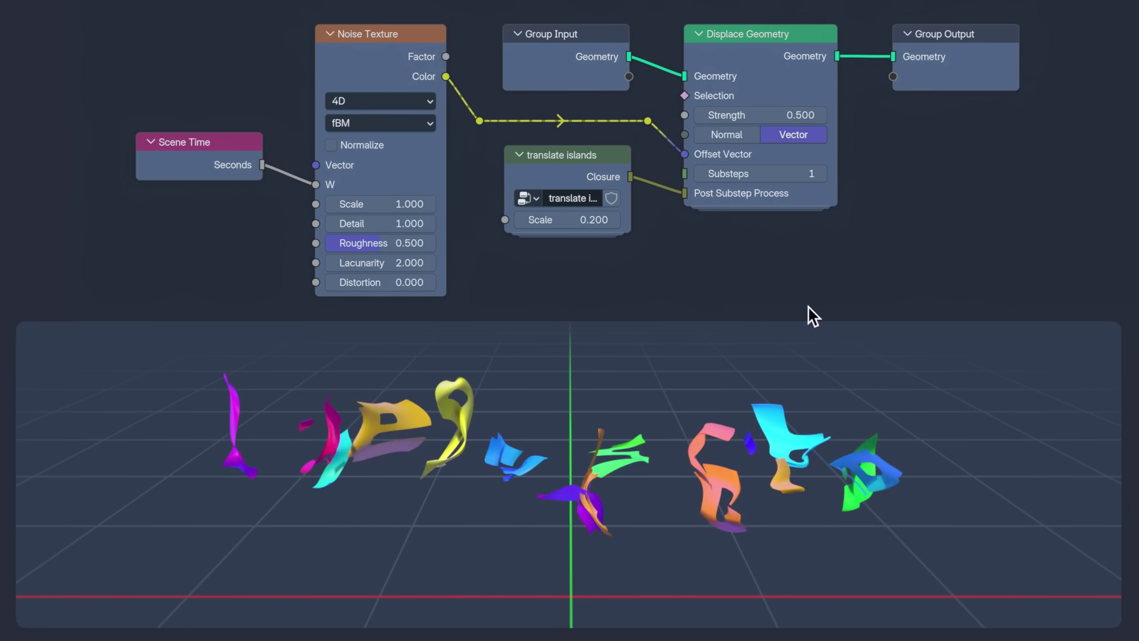
- Raise the displacement Substeps to 3, then lower them back to 2
mouse_move(825, 175)
left_mouse_down()
mouse_move(861, 174)
mouse_move(825, 175)
left_mouse_up()
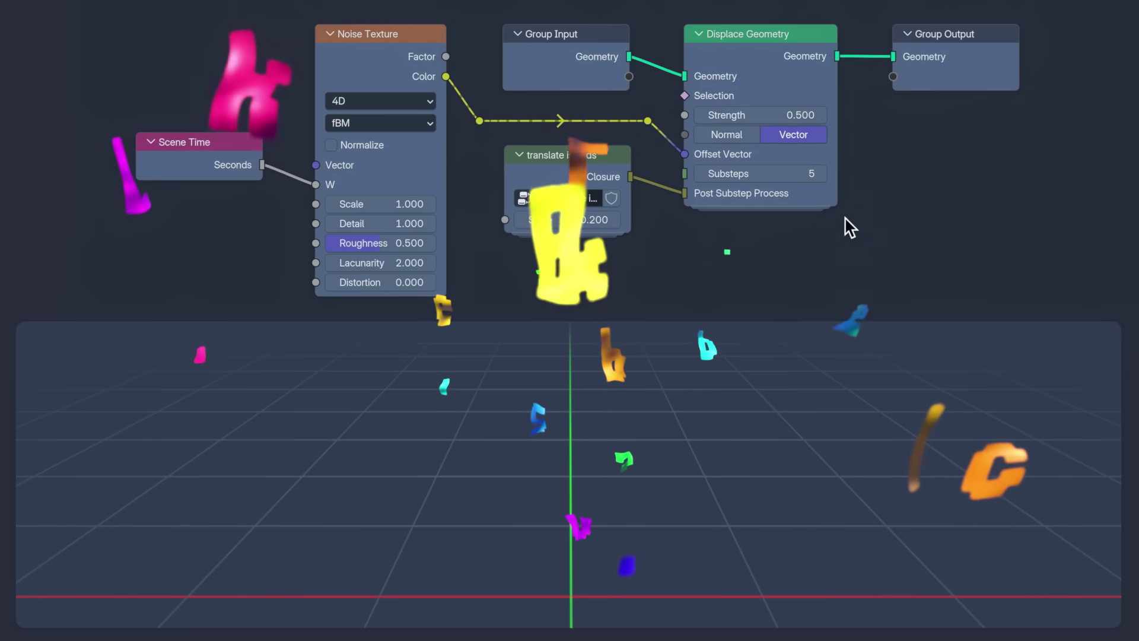
left_click(700, 174)
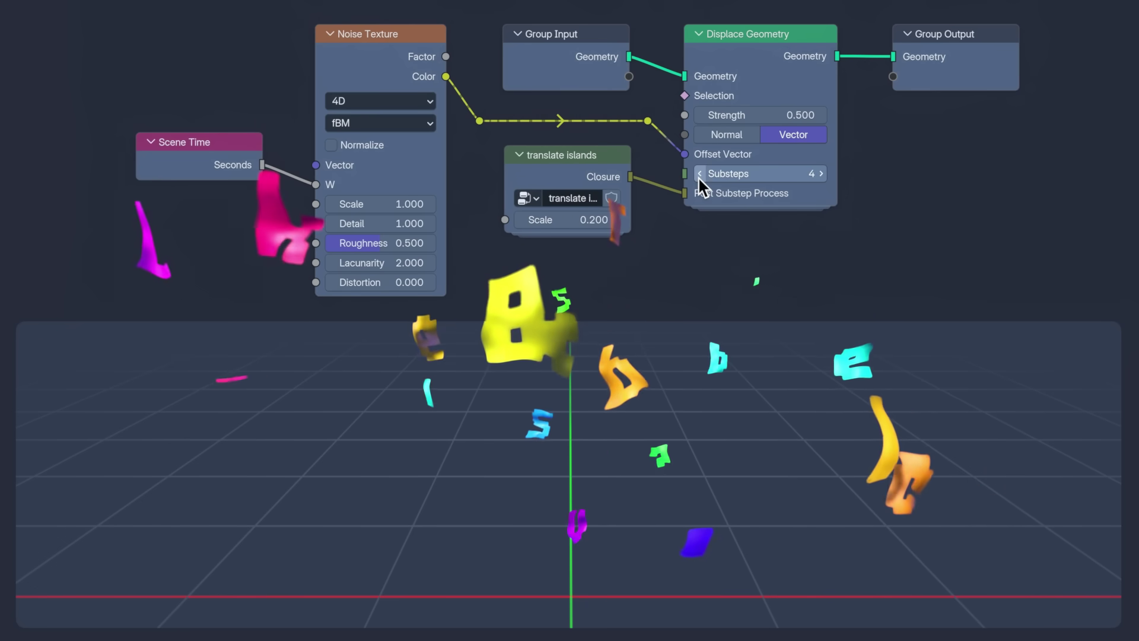
left_click(700, 174)
left_click(700, 174)
left_click(700, 174)
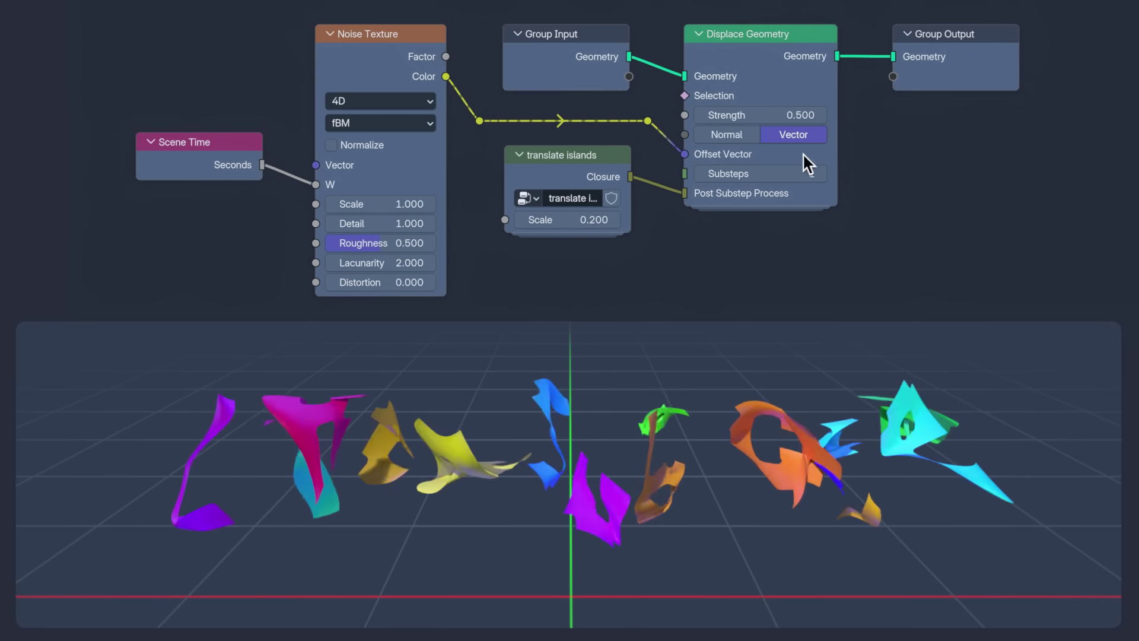
- Drop Substeps to 1, set Strength to 0.2, and zero translate islands Scale
left_click(810, 117)
type(".2")
key("Return")
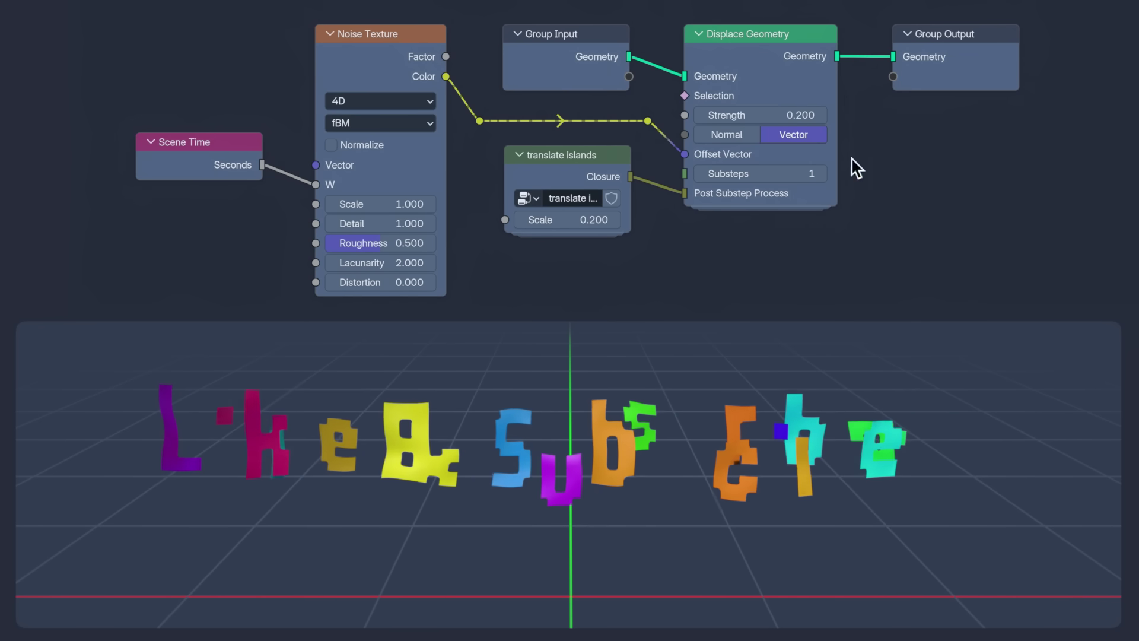
key("BackSpace")
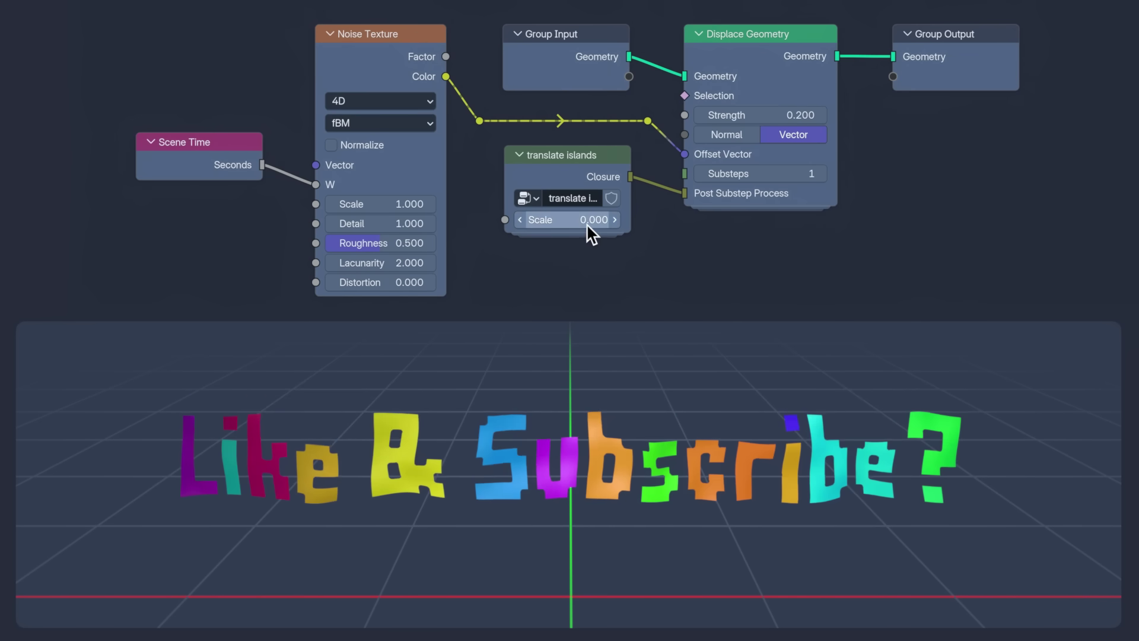